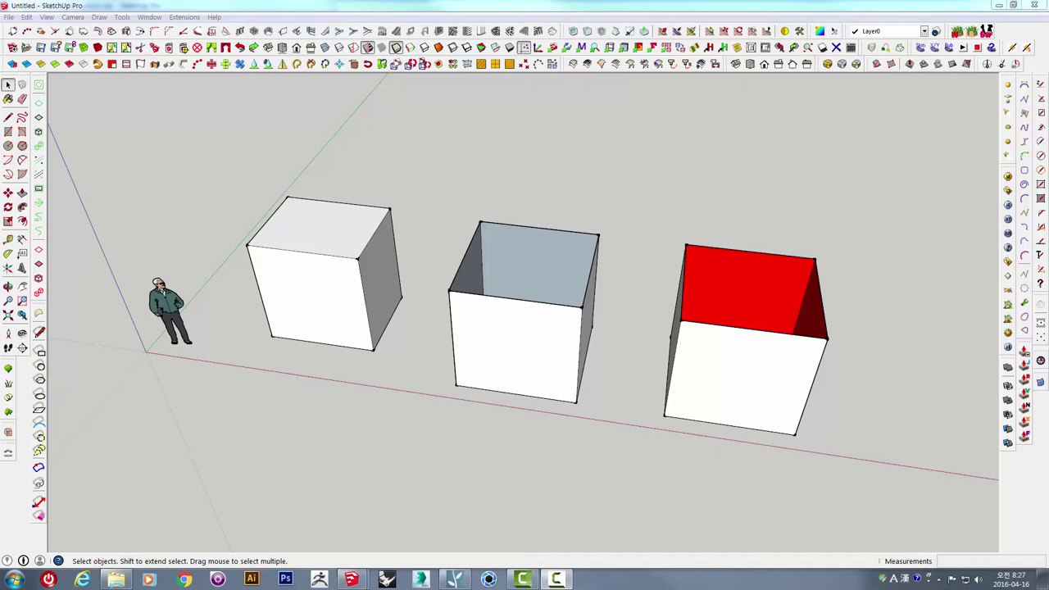
Orbit the three boxes in SketchUp to inspect them from several angles
middle_drag(534, 333, 548, 325)
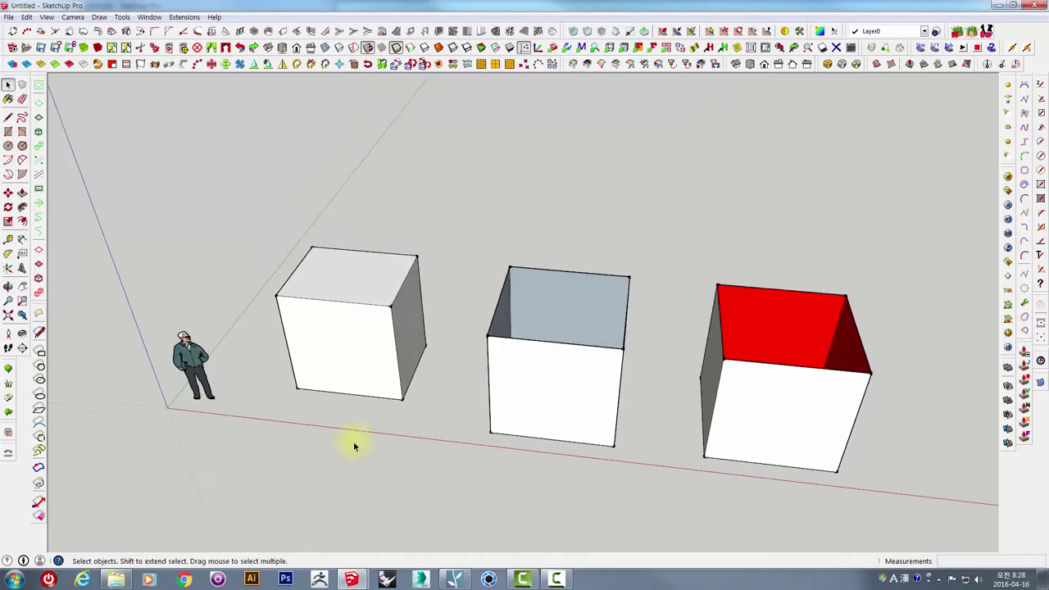
mouse_move(367, 393)
middle_down()
mouse_move(440, 351)
mouse_move(208, 201)
middle_up()
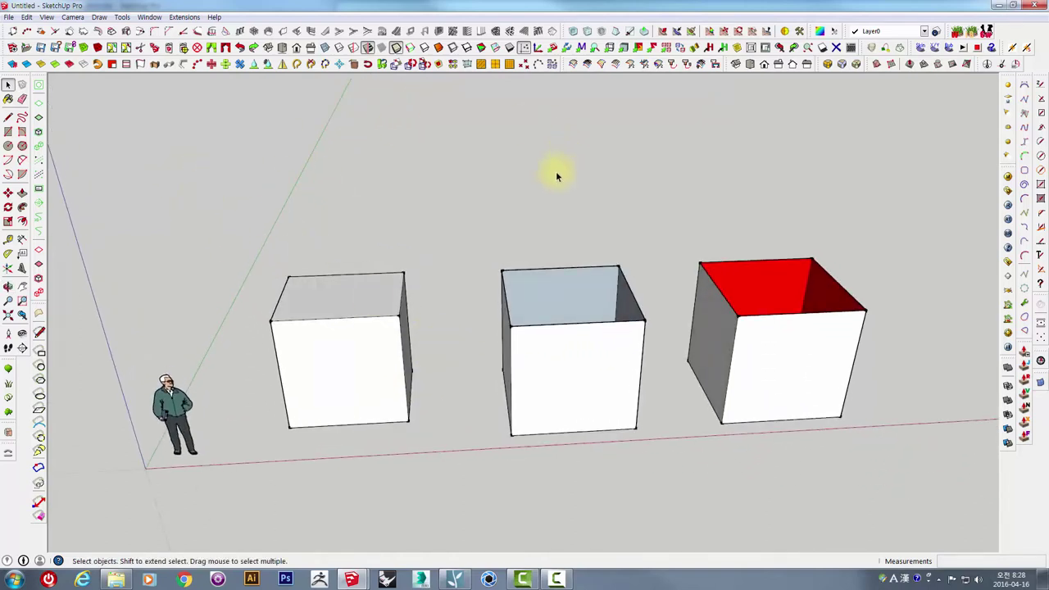
middle_drag(542, 198, 420, 272)
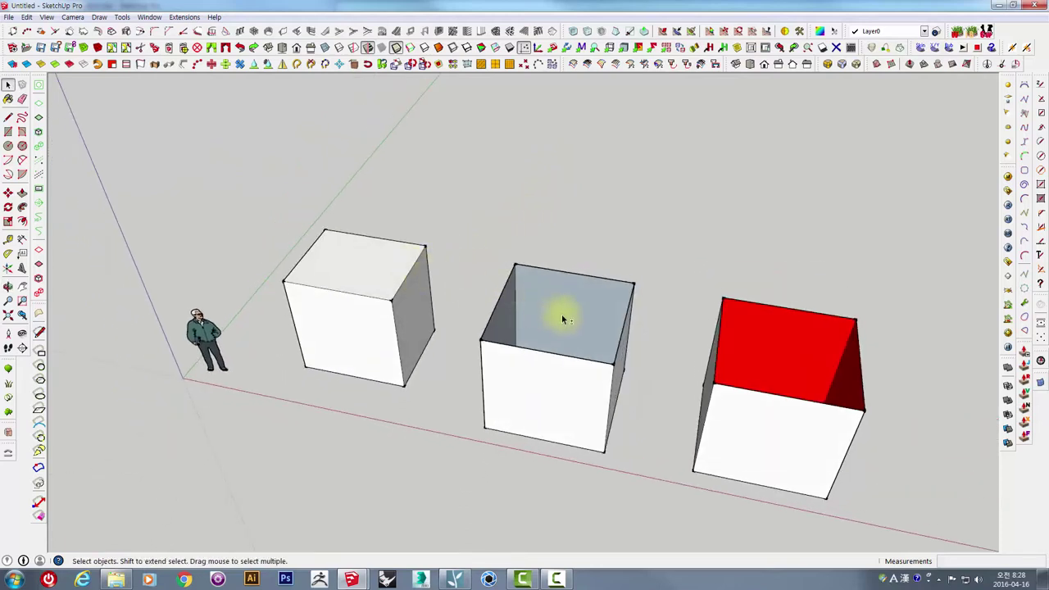
mouse_move(563, 319)
middle_down()
mouse_move(543, 276)
mouse_move(529, 276)
mouse_move(530, 221)
middle_up()
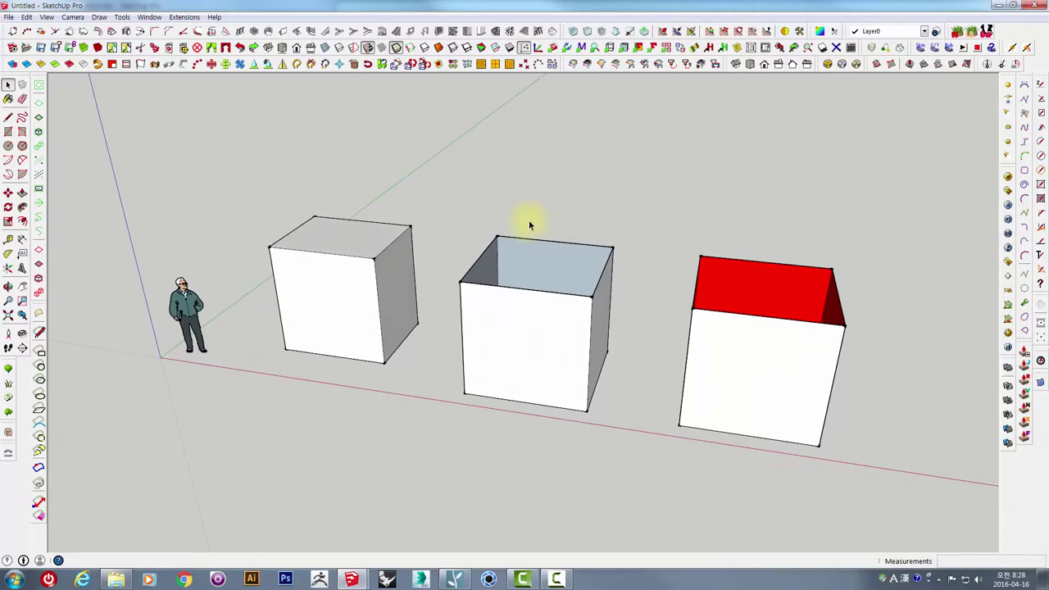
mouse_move(461, 241)
middle_down()
mouse_move(518, 347)
mouse_move(439, 302)
mouse_move(452, 405)
middle_up()
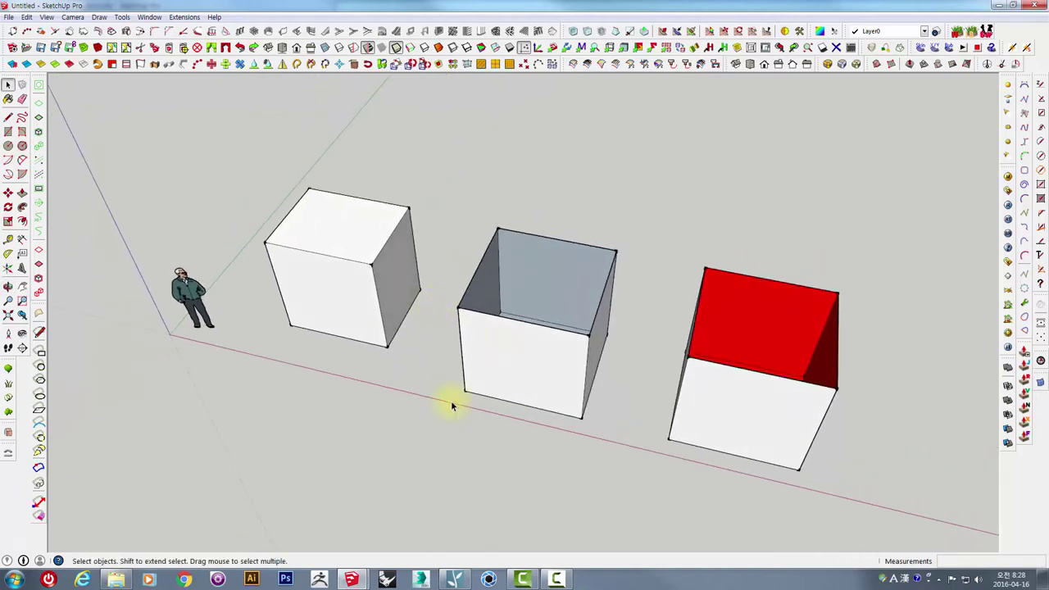
Look around the empty grass scene in Lumion
click(454, 579)
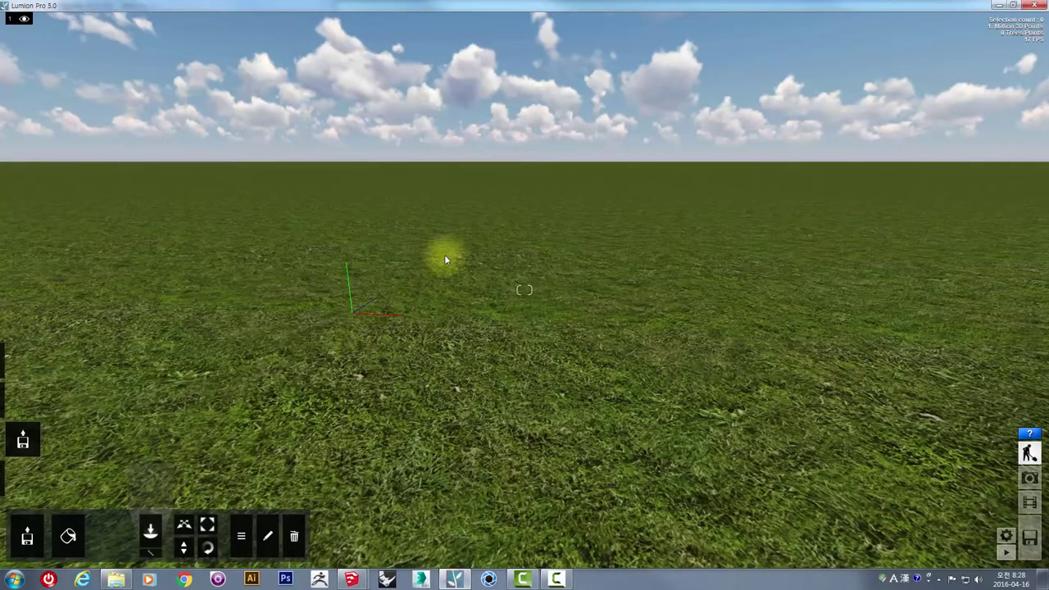
mouse_move(444, 259)
right_down()
mouse_move(732, 269)
mouse_move(511, 279)
mouse_move(651, 265)
right_up()
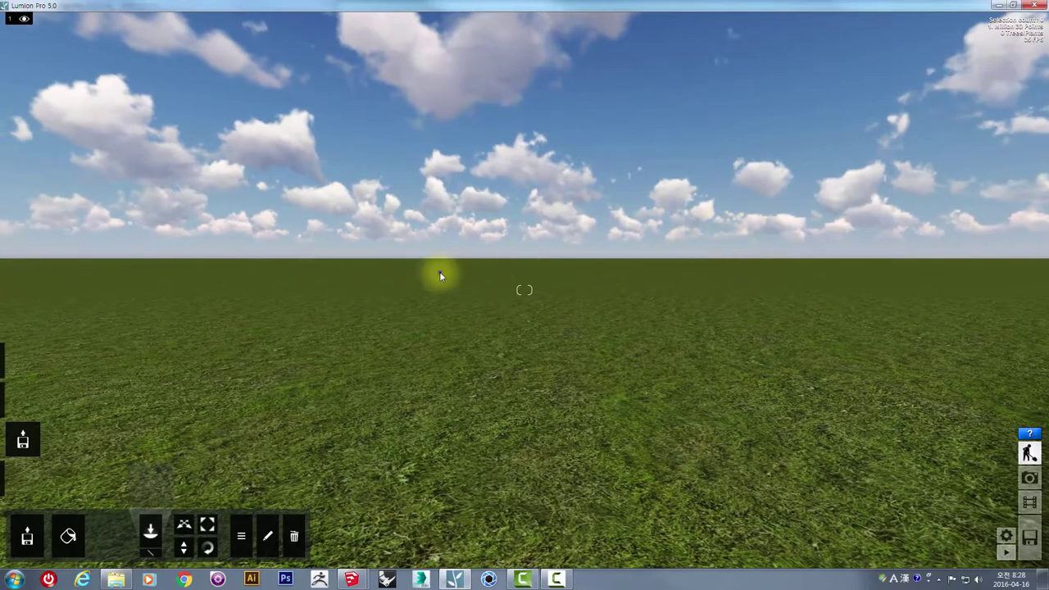
mouse_move(439, 272)
right_down()
mouse_move(433, 264)
mouse_move(452, 277)
right_up()
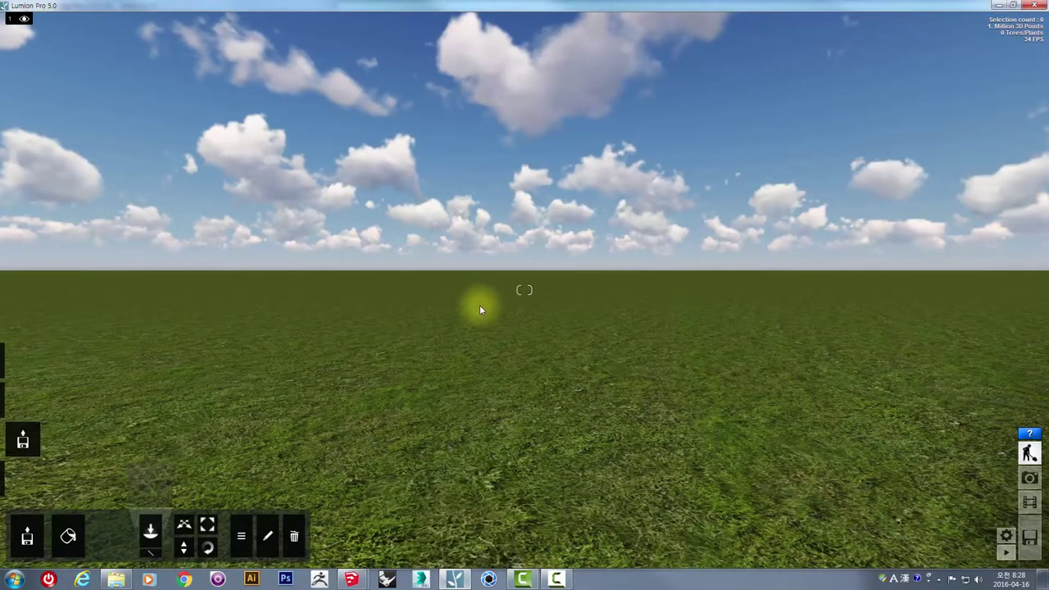
right_drag(557, 265, 557, 264)
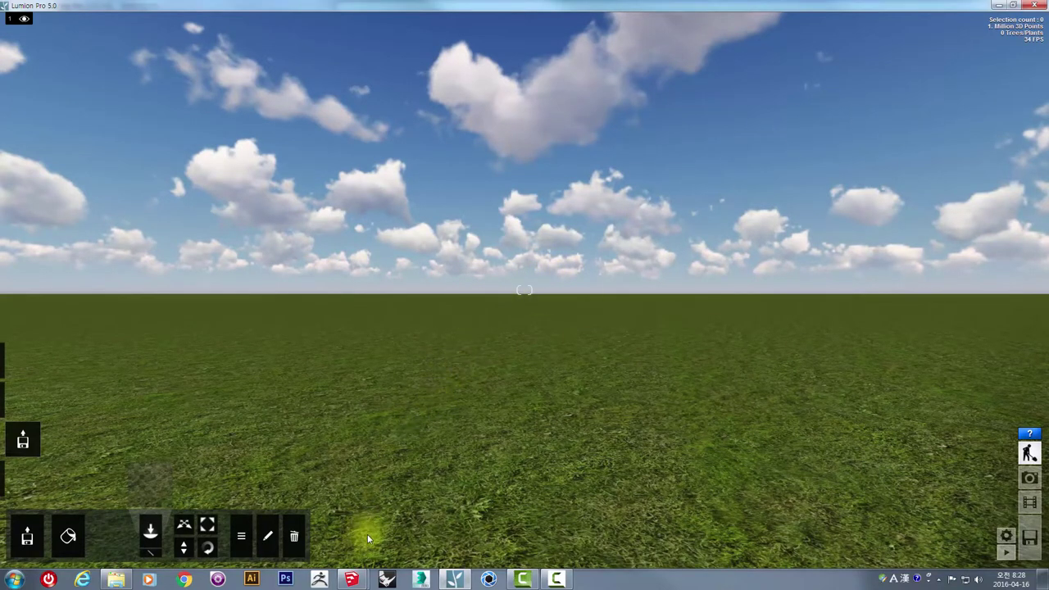
mouse_move(351, 579)
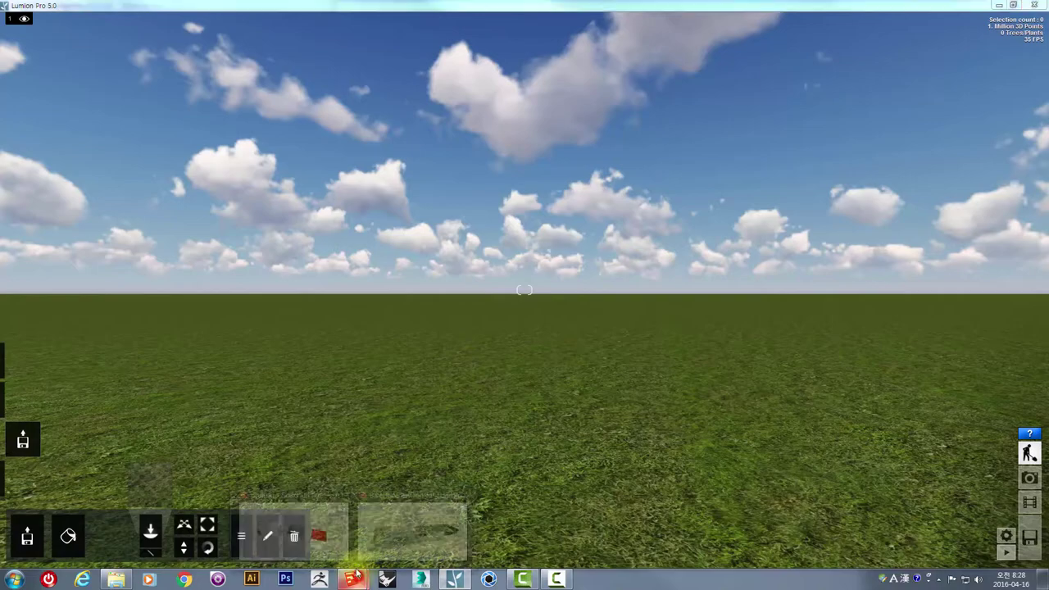
Back in SketchUp, select the left box and the middle box's inner back face
click(321, 527)
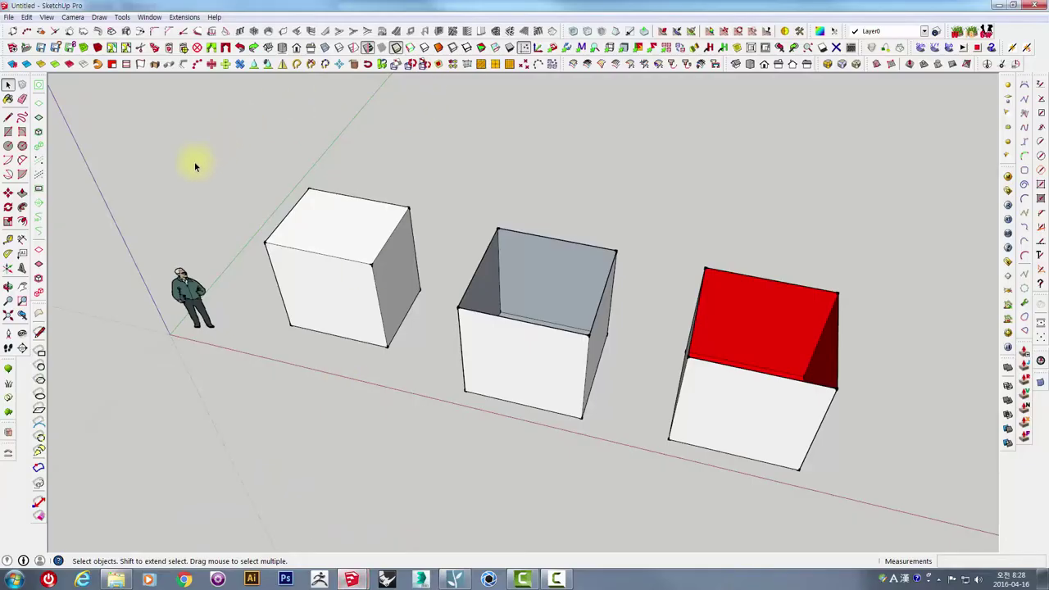
middle_drag(194, 162, 227, 165)
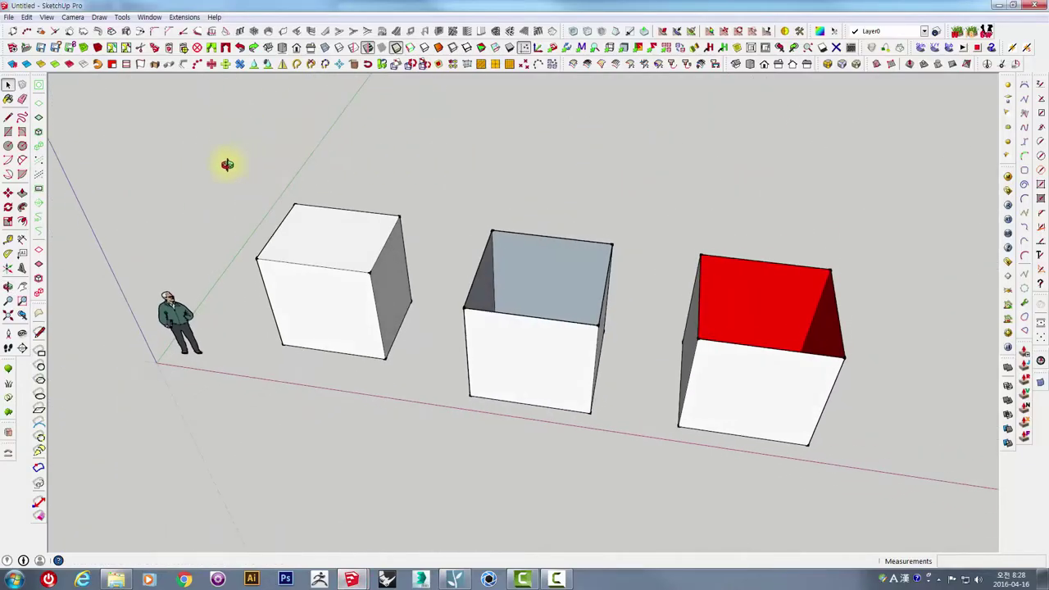
click(10, 17)
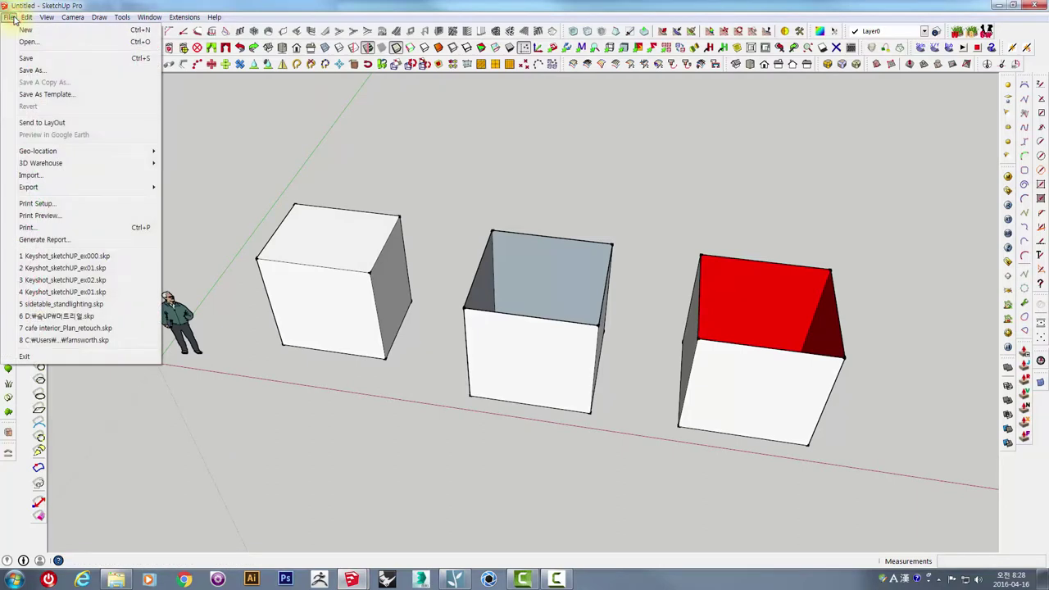
click(316, 182)
mouse_move(316, 182)
middle_down()
mouse_move(281, 262)
mouse_move(399, 188)
mouse_move(510, 237)
mouse_move(536, 271)
middle_up()
triple_click(363, 205)
click(535, 270)
Clear the selection, view the boxes from above, and choose File > Save As
mouse_move(603, 261)
middle_down()
mouse_move(307, 271)
mouse_move(388, 369)
middle_up()
mouse_move(545, 302)
middle_down()
mouse_move(640, 213)
mouse_move(571, 238)
mouse_move(468, 237)
mouse_move(585, 391)
mouse_move(697, 354)
middle_up()
click(641, 213)
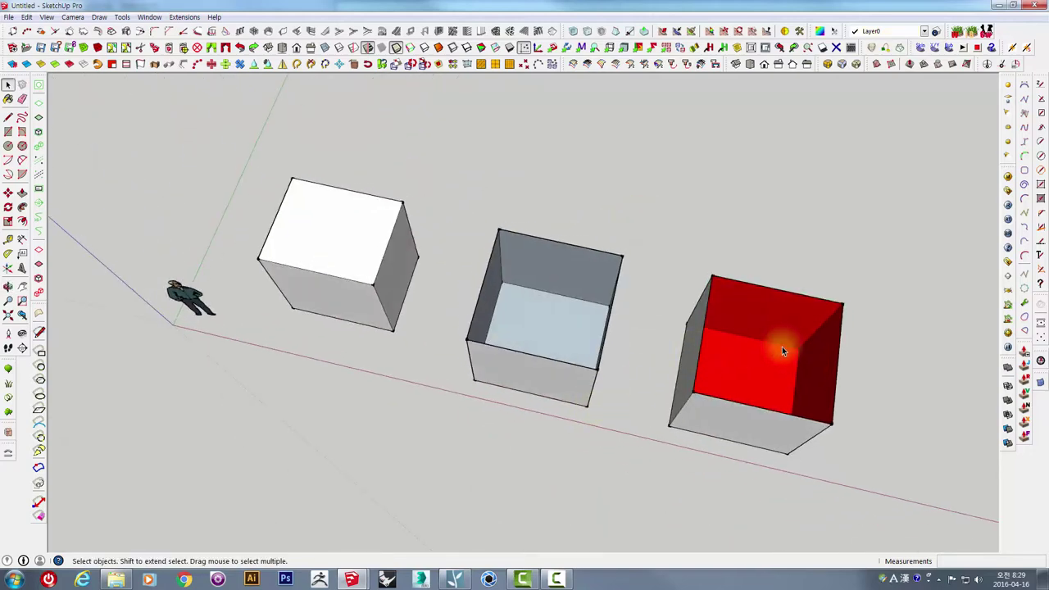
mouse_move(787, 342)
middle_down()
mouse_move(597, 300)
mouse_move(313, 358)
mouse_move(164, 355)
middle_up()
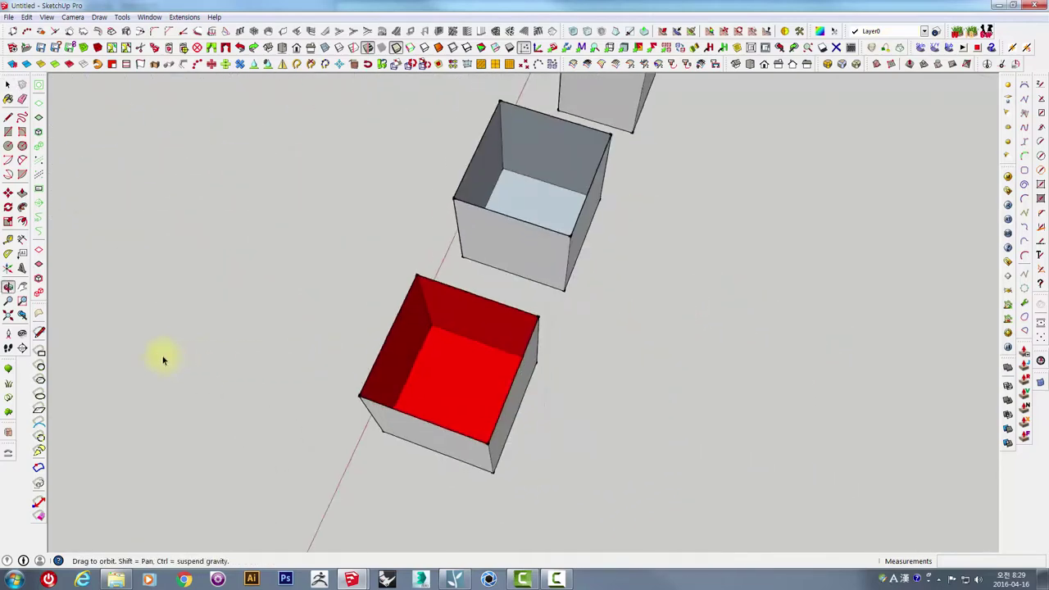
mouse_move(560, 361)
middle_down()
mouse_move(686, 320)
mouse_move(548, 408)
middle_up()
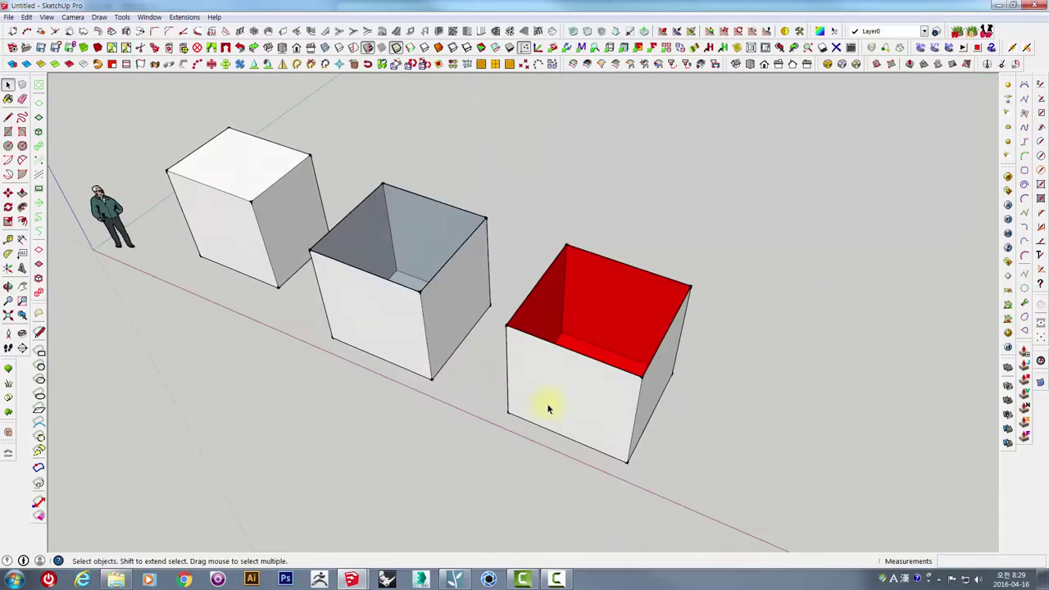
mouse_move(386, 274)
middle_down()
mouse_move(543, 335)
mouse_move(374, 286)
mouse_move(283, 215)
middle_up()
click(7, 17)
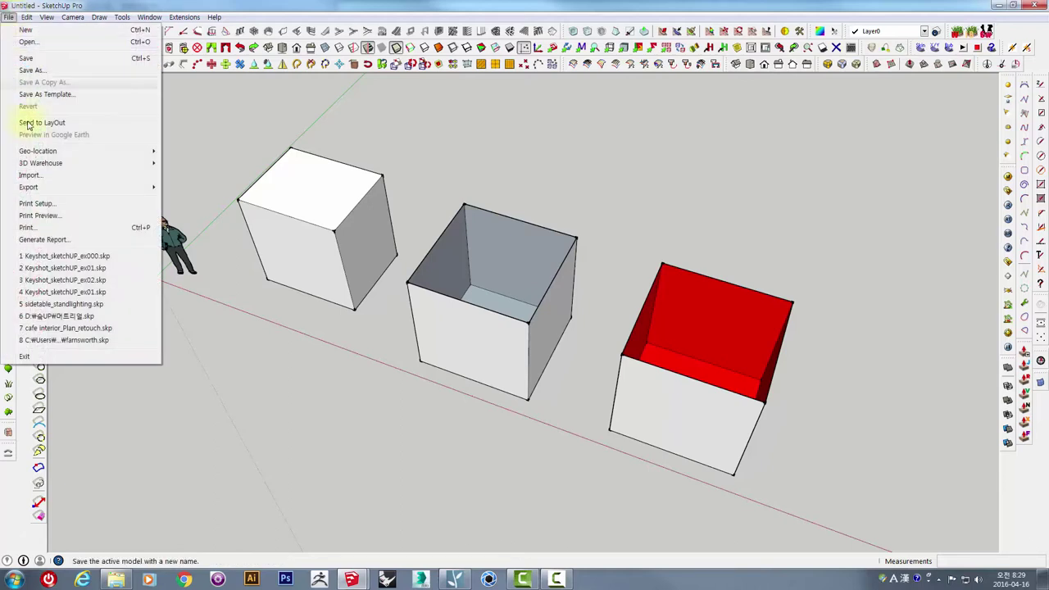
mouse_move(29, 187)
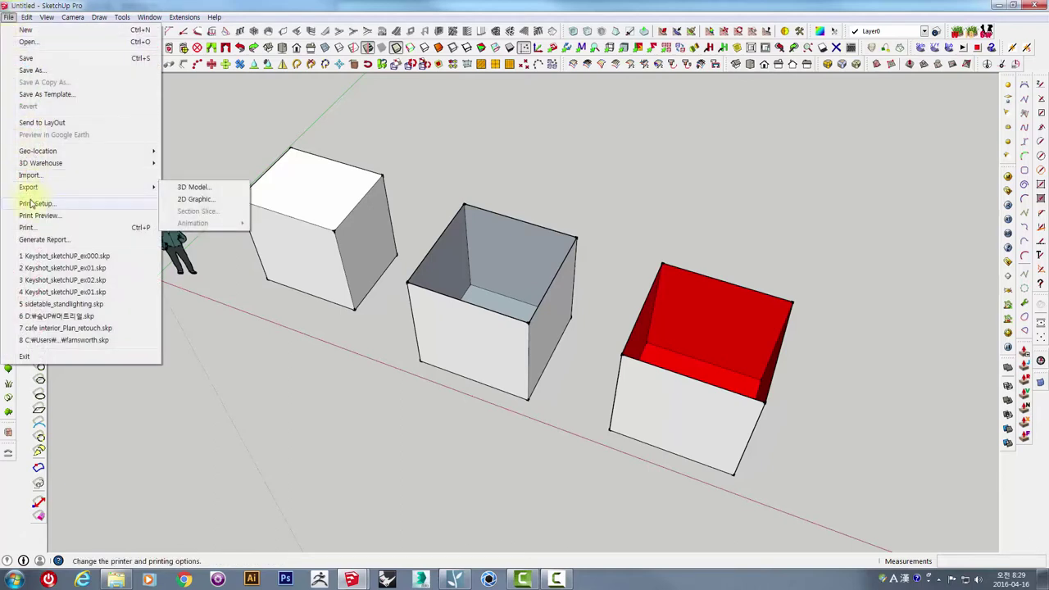
click(36, 71)
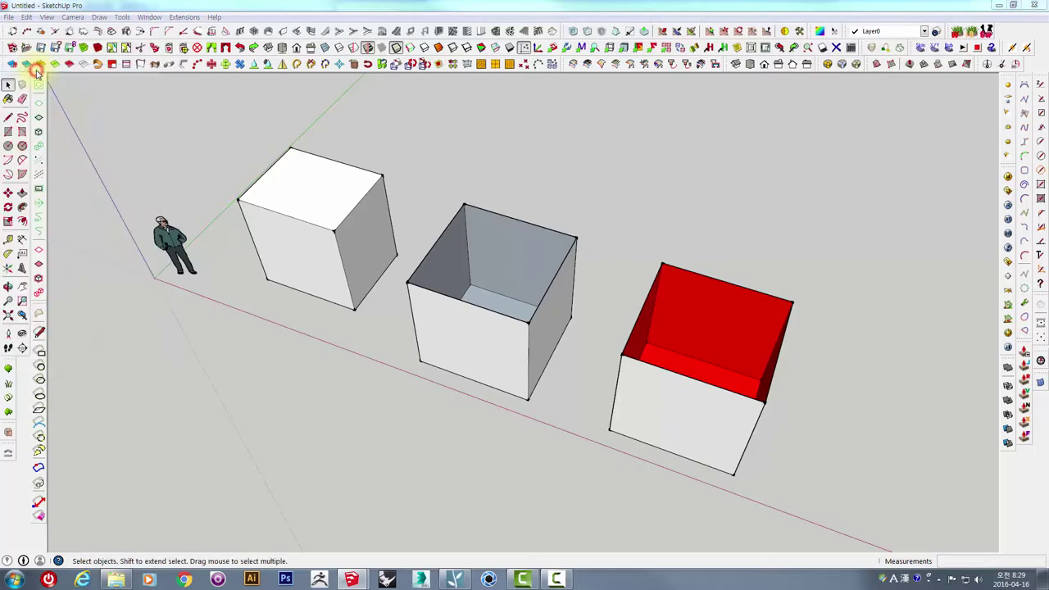
Pick the Desktop, set the type to SketchUp Version 8, and save as box.skp
click(378, 259)
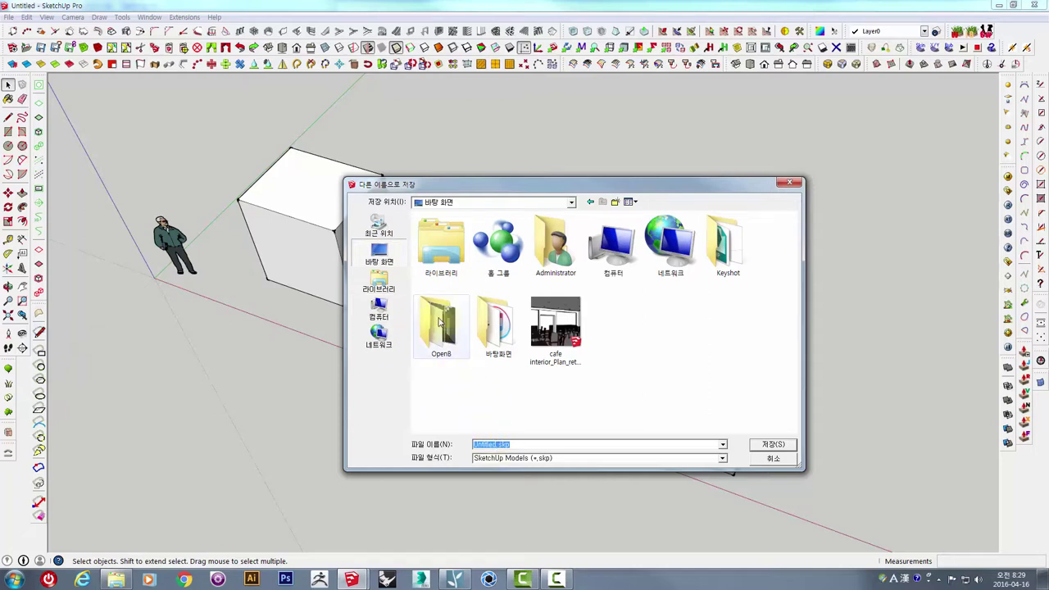
click(458, 409)
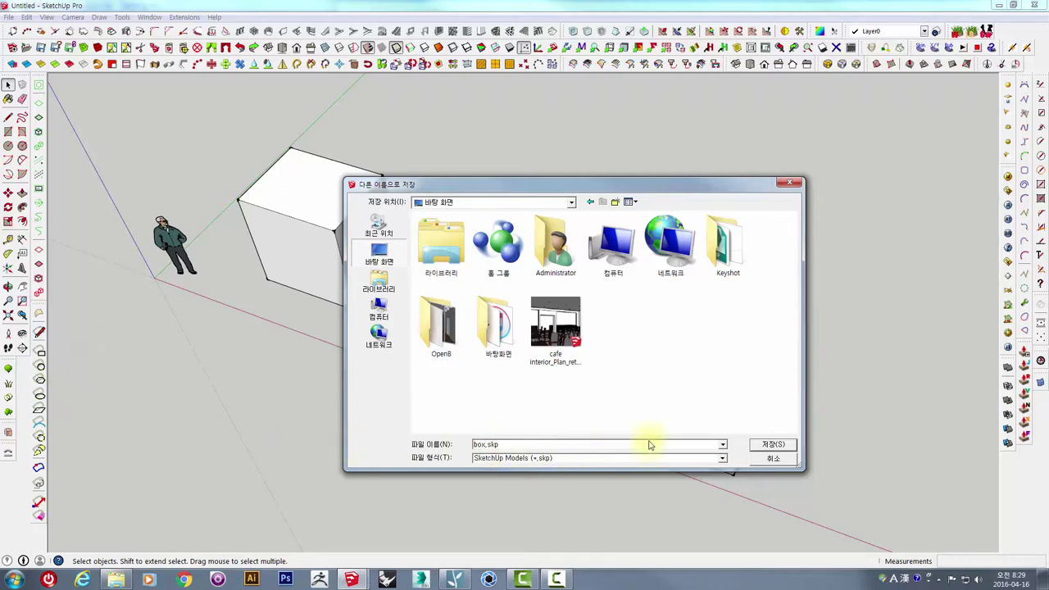
click(694, 456)
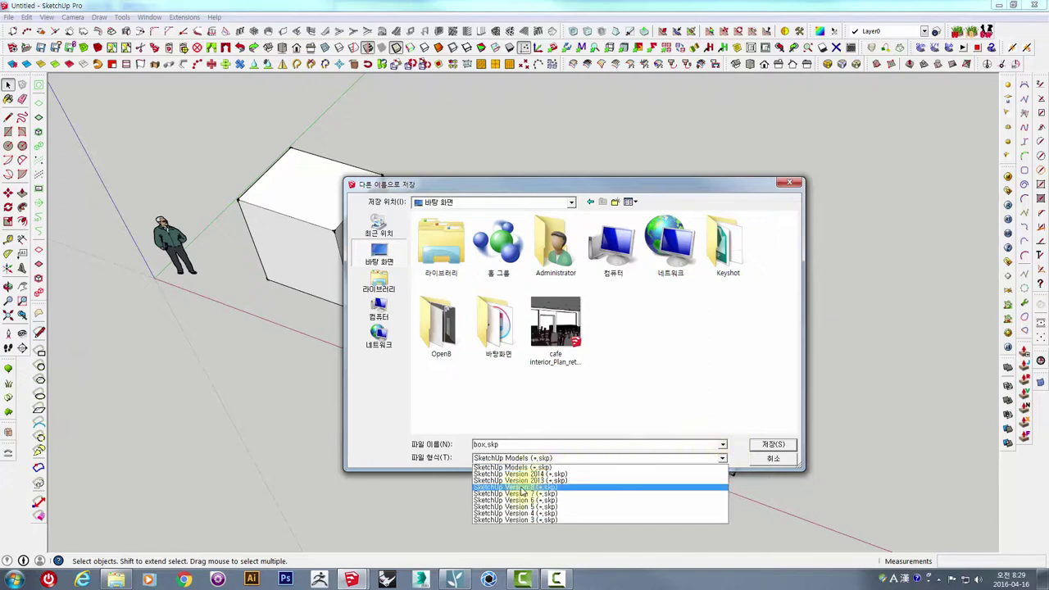
click(521, 487)
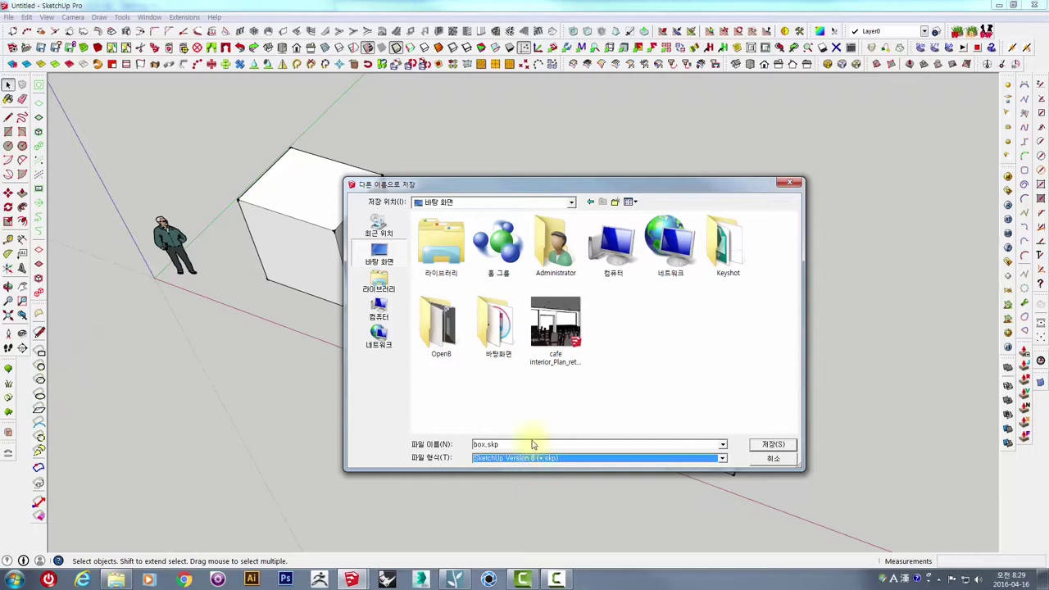
click(520, 447)
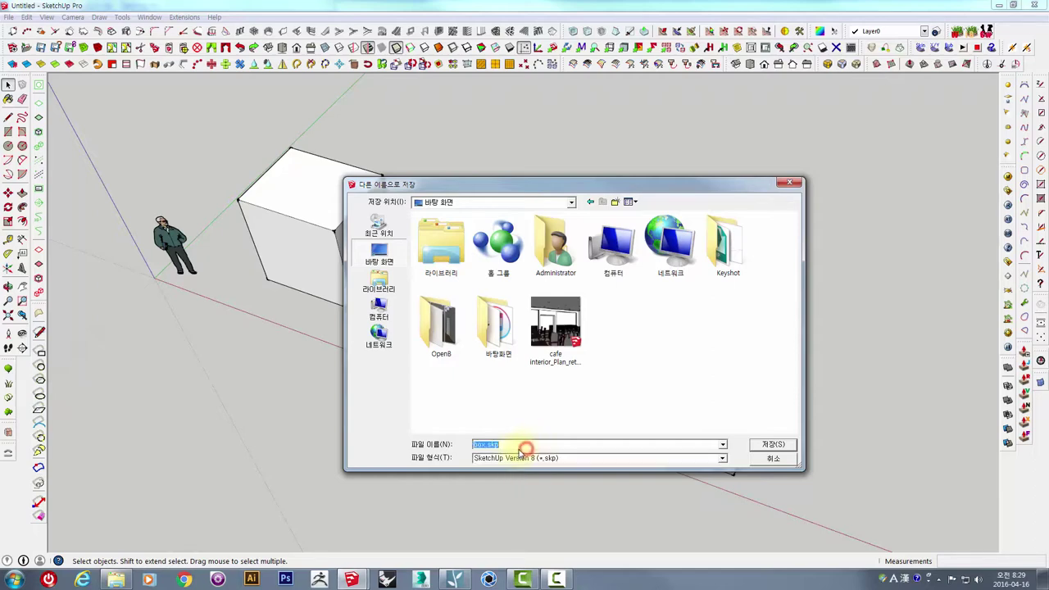
click(765, 445)
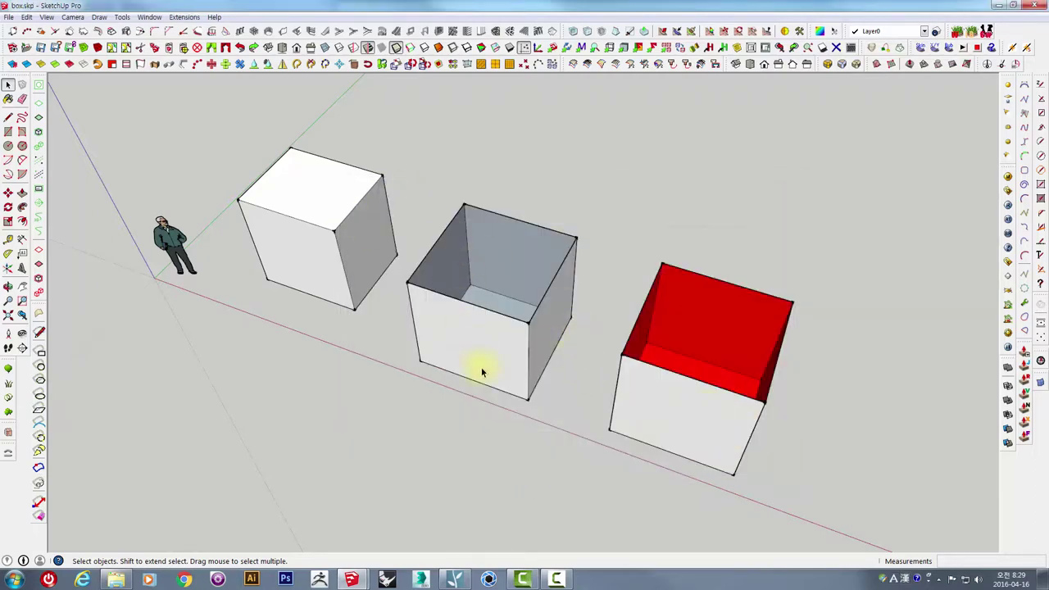
Back in Lumion, start a new project from the Mountains in Spring landscape template
click(465, 581)
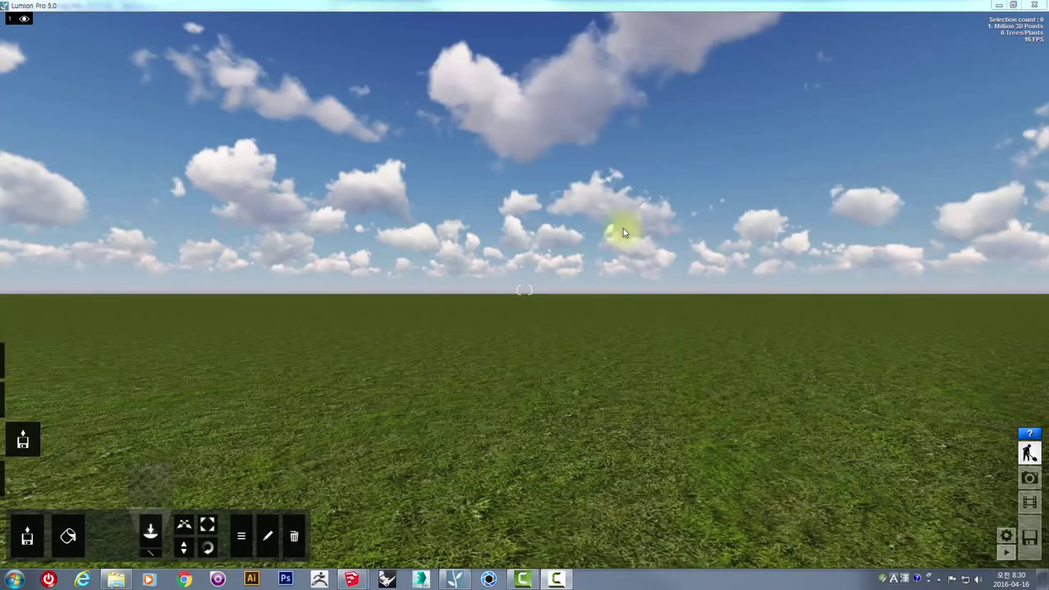
right_drag(485, 205, 900, 449)
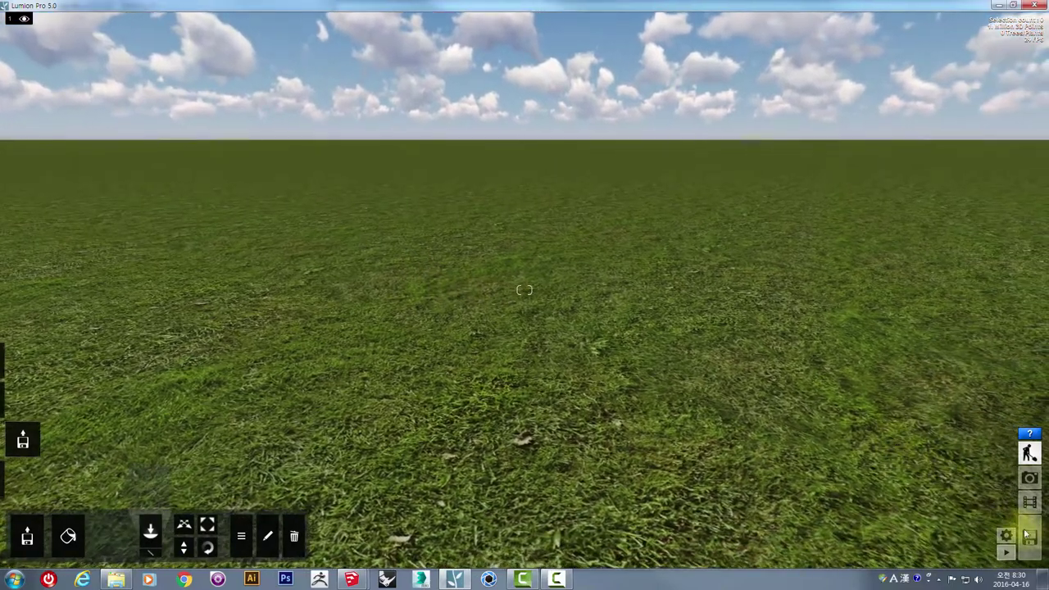
click(1028, 535)
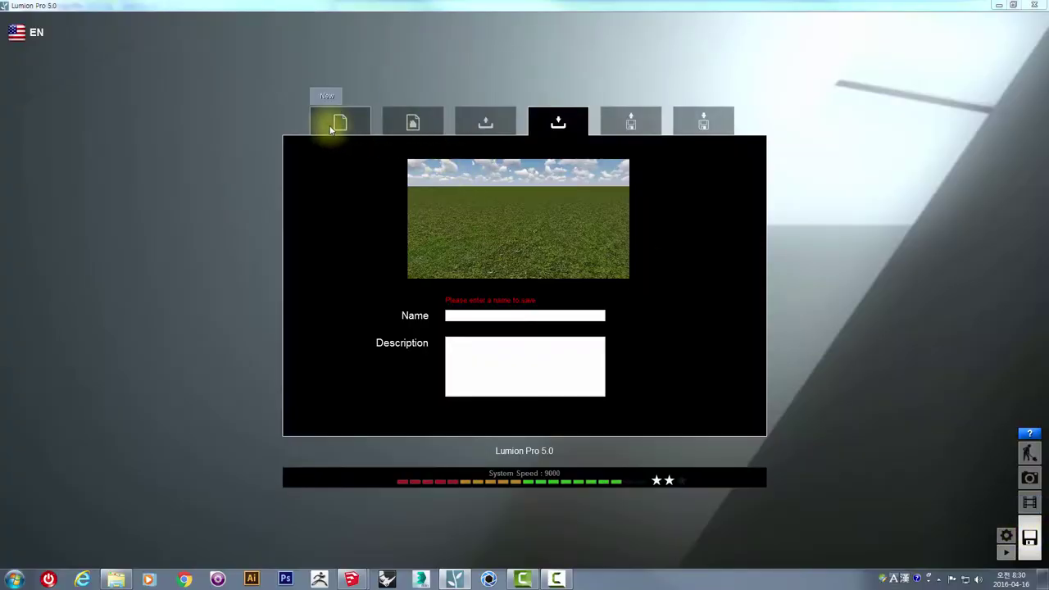
click(340, 123)
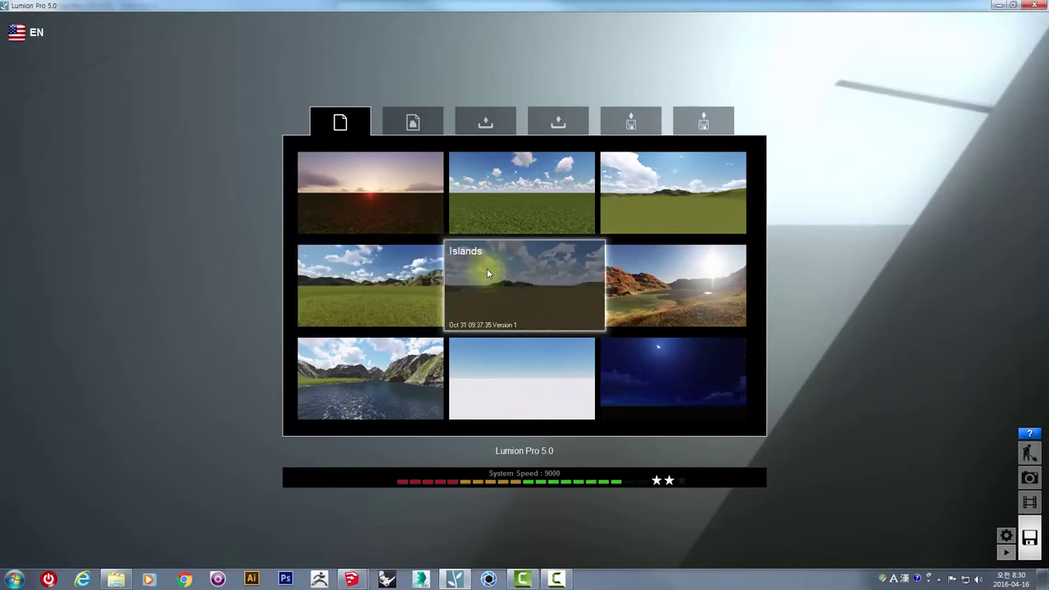
click(348, 348)
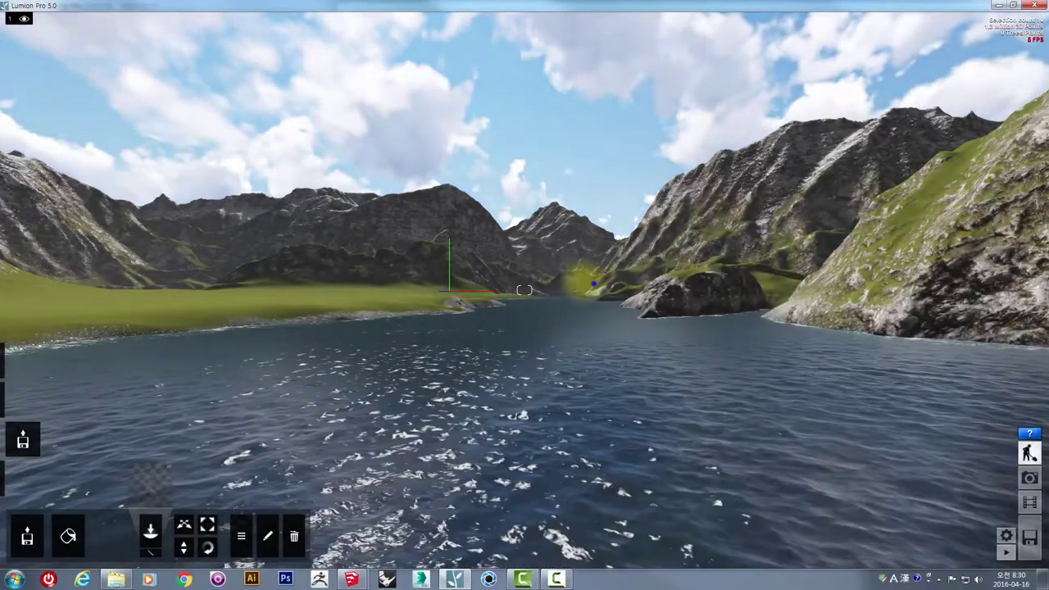
Look around the loaded Mountains in Spring lake scene, then bring up the Save Scene page
right_drag(479, 298, 560, 302)
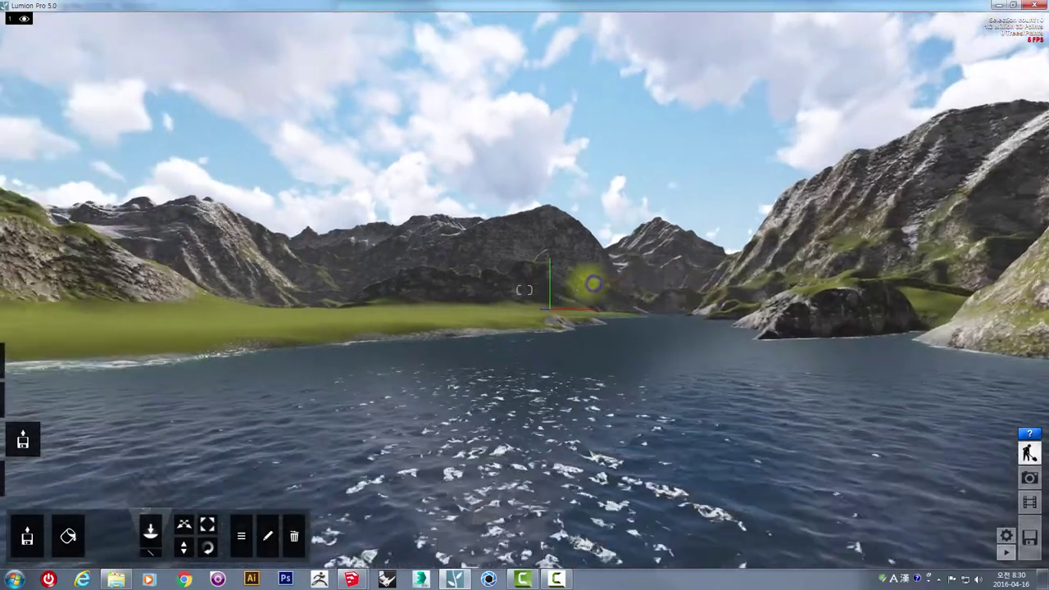
key(w)
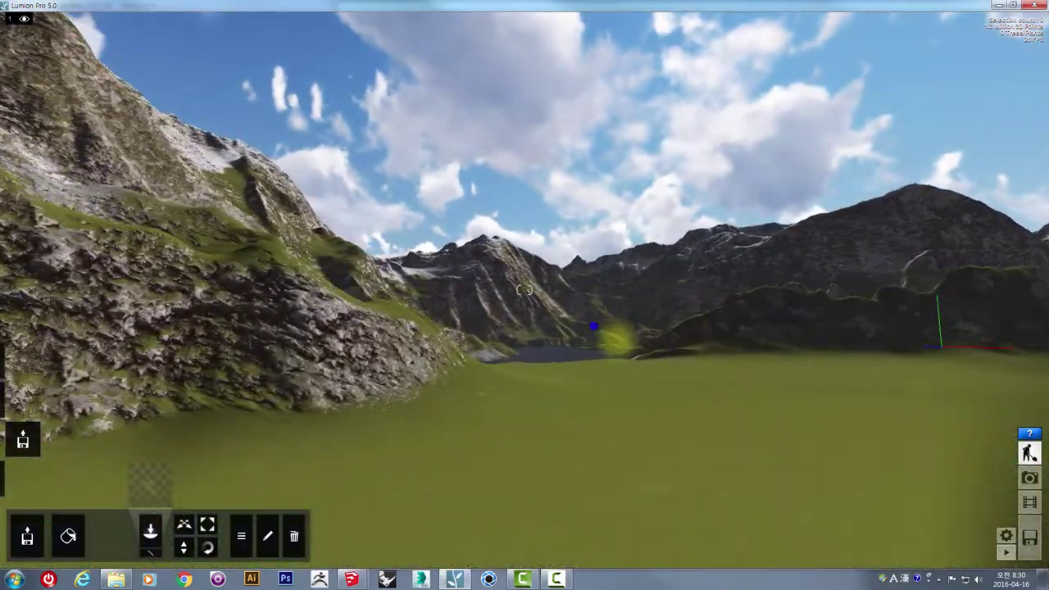
mouse_move(618, 332)
right_down()
mouse_move(592, 327)
mouse_move(735, 300)
mouse_move(389, 290)
right_up()
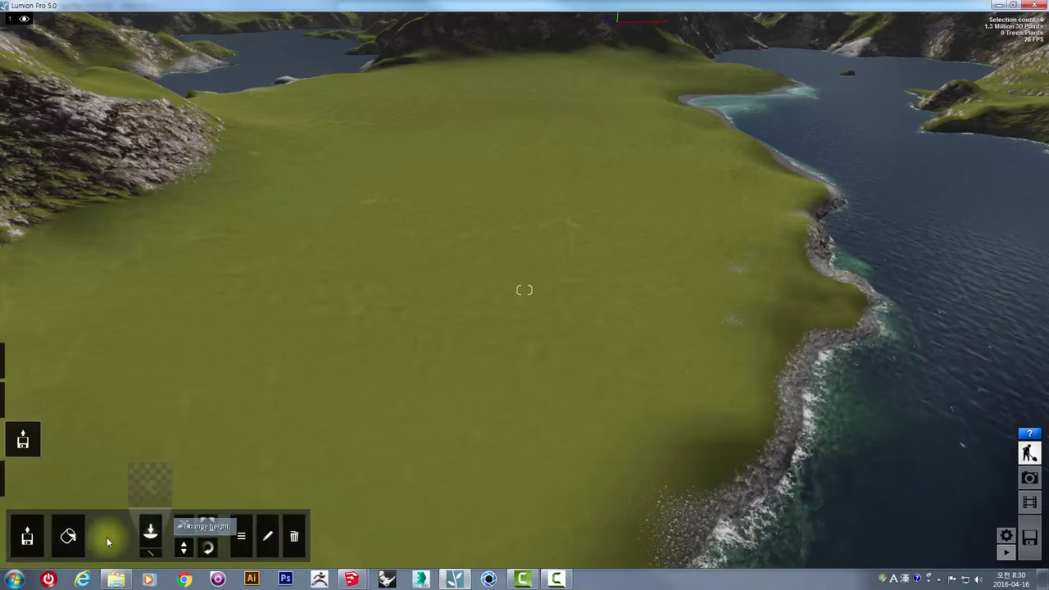
click(1034, 538)
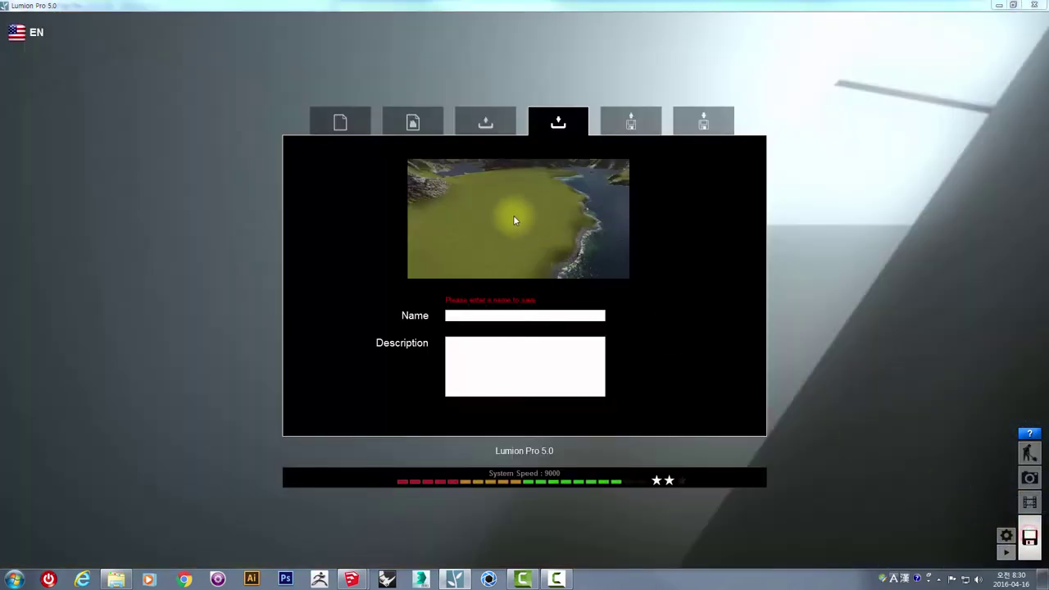
Browse the file sections back to New and change the interface language from EN to KR
click(620, 135)
click(696, 123)
click(630, 132)
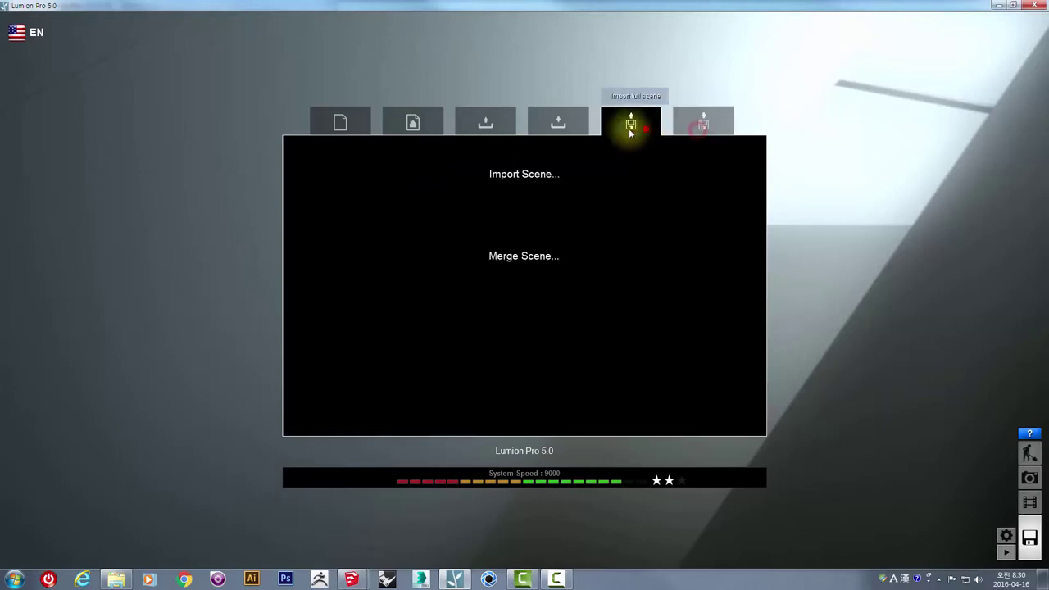
click(558, 122)
click(485, 123)
click(413, 123)
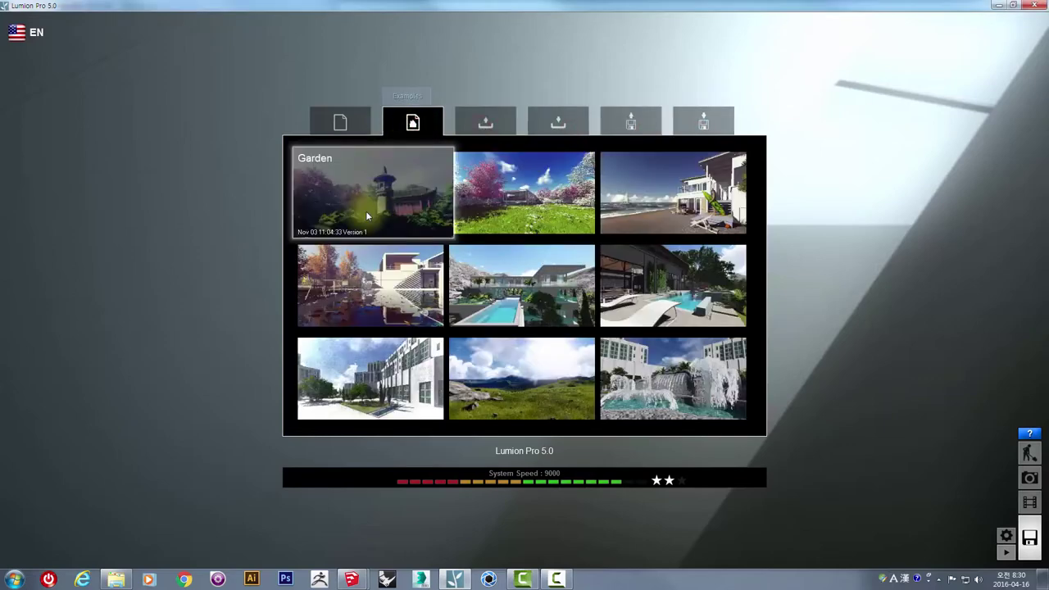
click(340, 122)
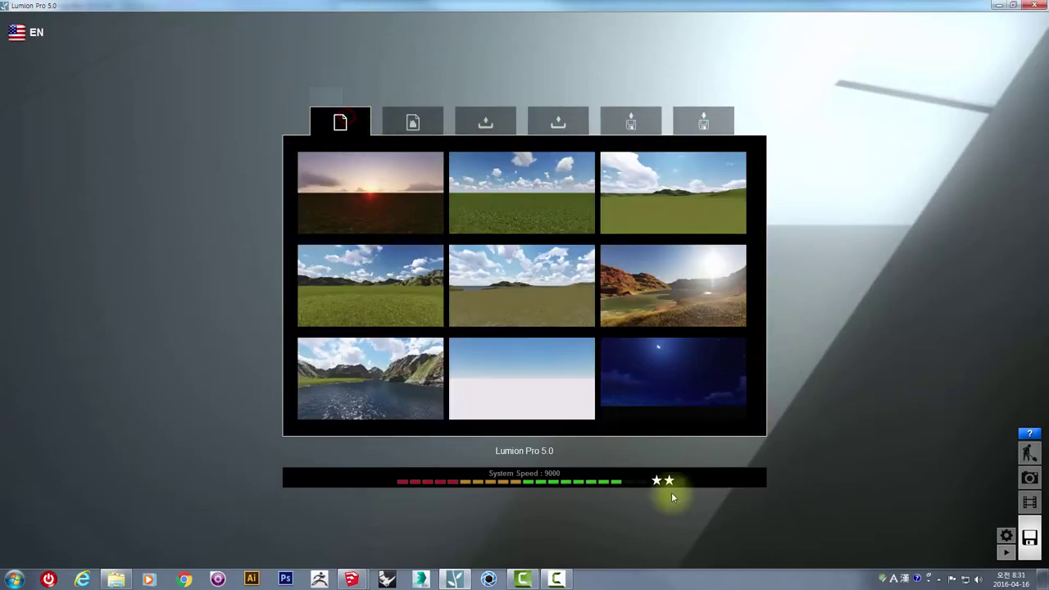
click(30, 34)
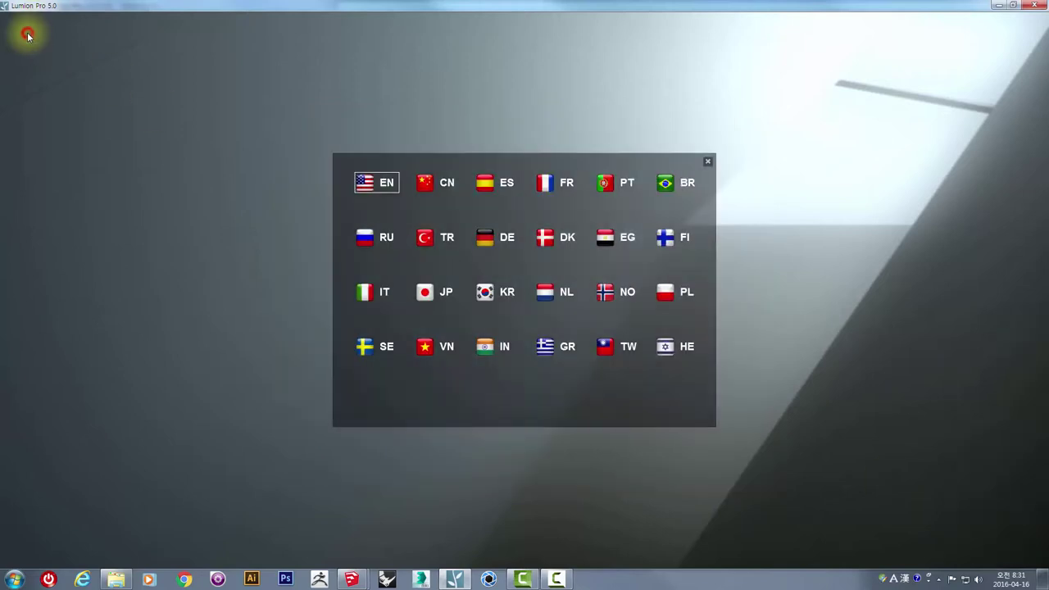
click(497, 293)
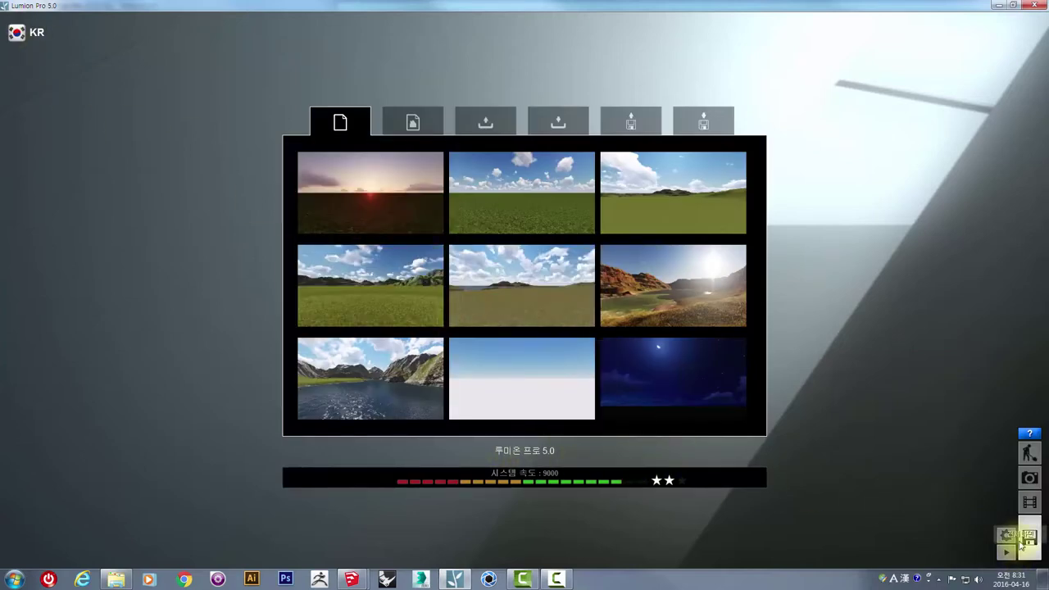
Enter the Mountains in Spring editor and step through the Landscape, Weather and Objects panels
click(839, 368)
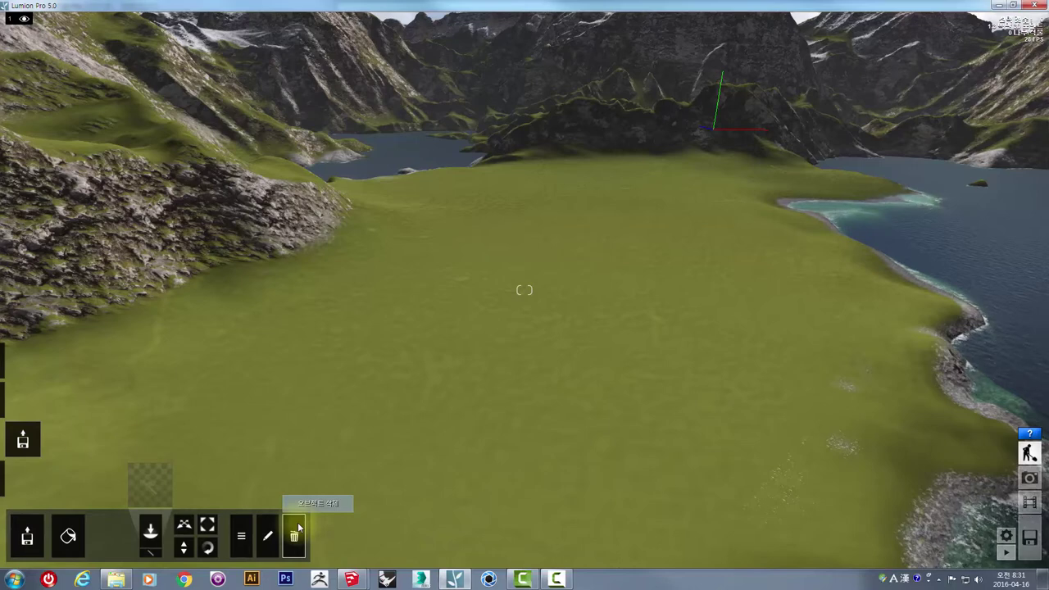
click(23, 395)
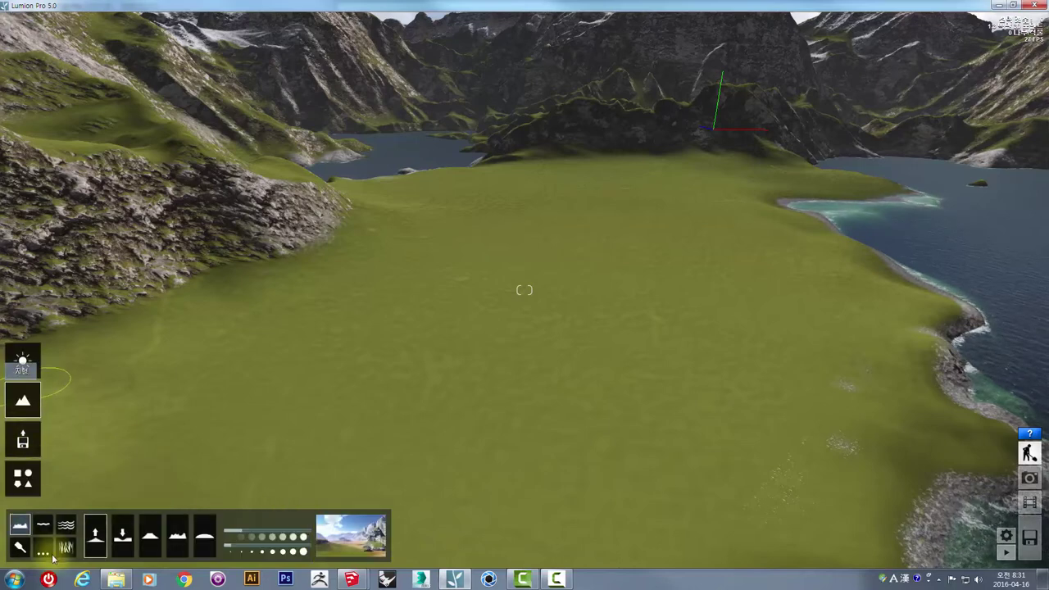
click(22, 360)
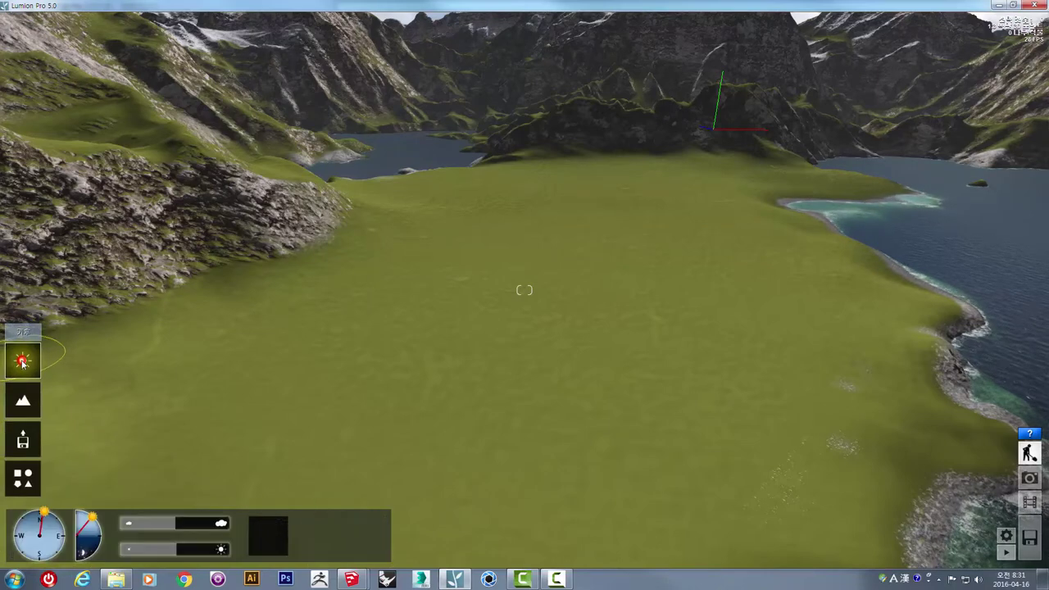
click(23, 443)
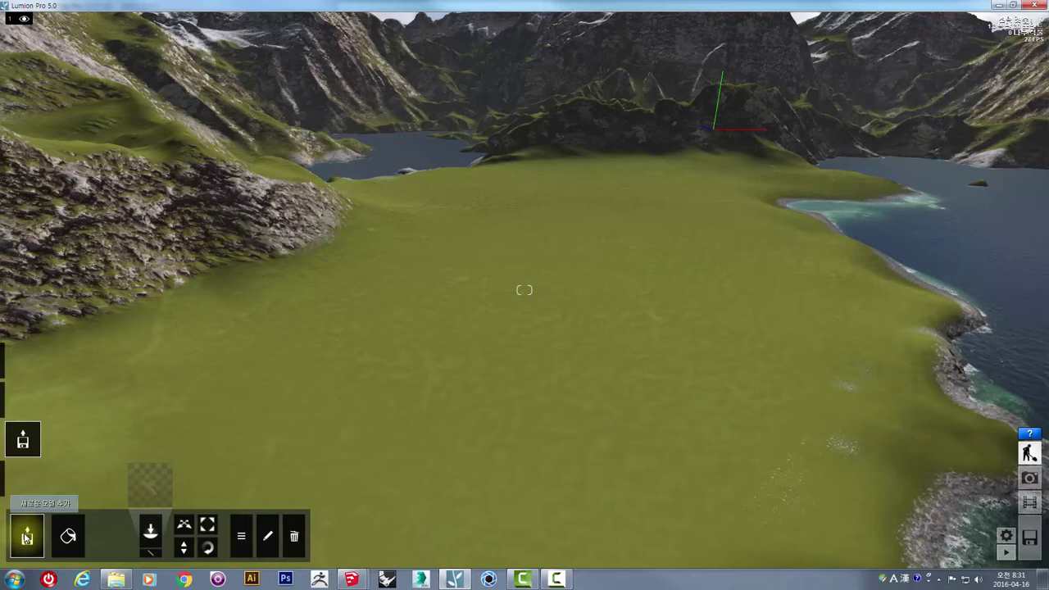
Import box.skp from the Desktop into the library as a model named box
click(27, 537)
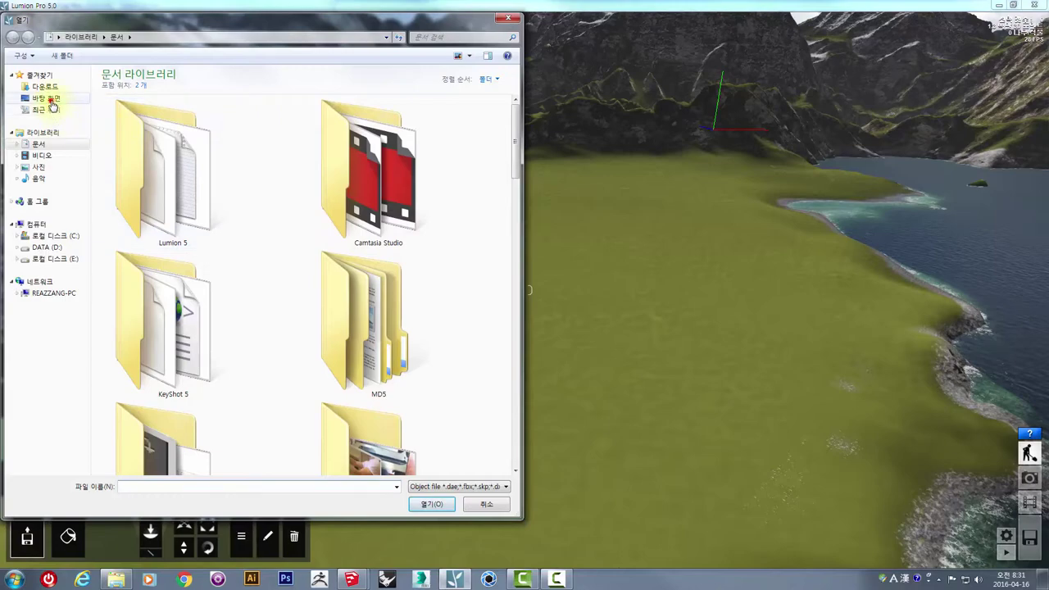
click(49, 99)
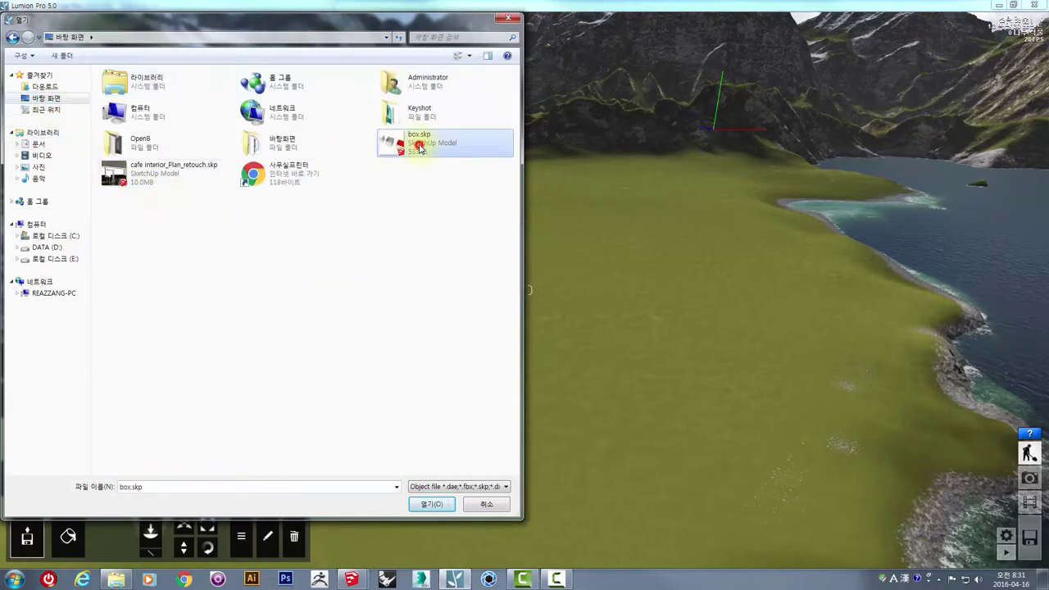
click(428, 505)
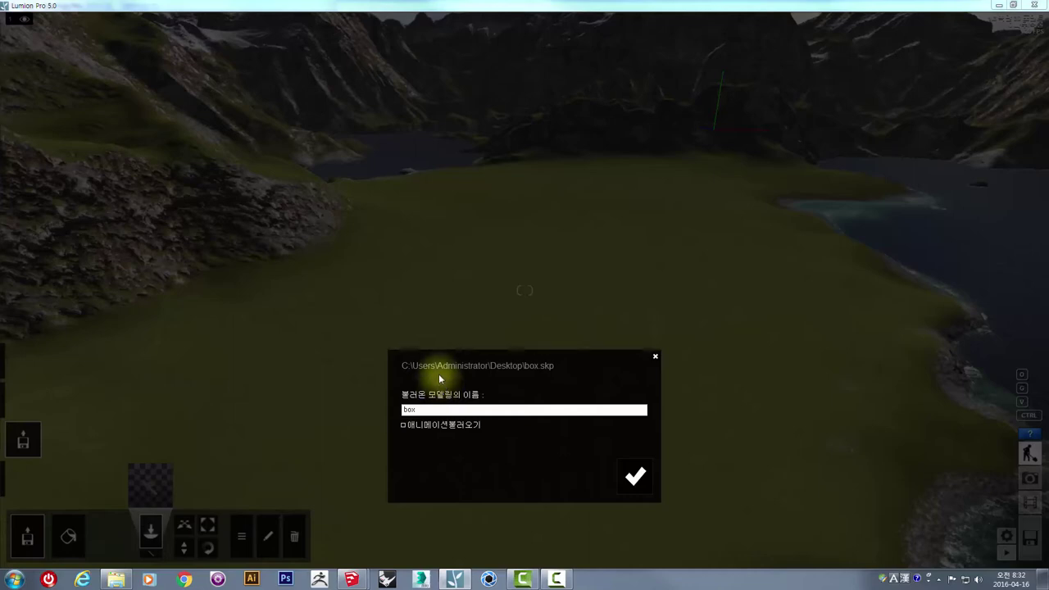
click(625, 473)
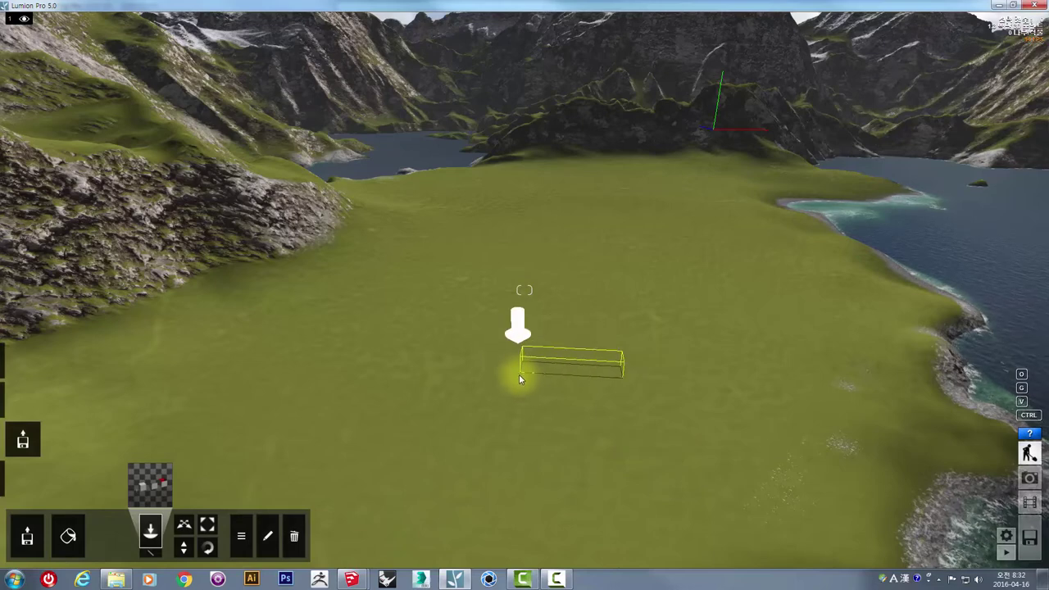
Place the box model on the central grass and zoom to frame it
click(518, 373)
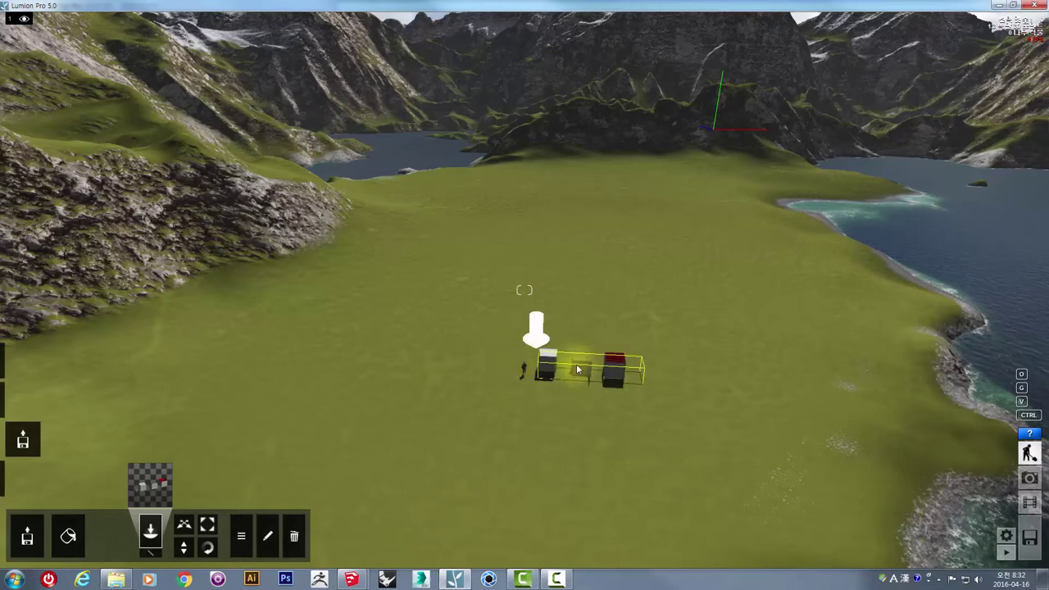
scroll(579, 373, up, 5)
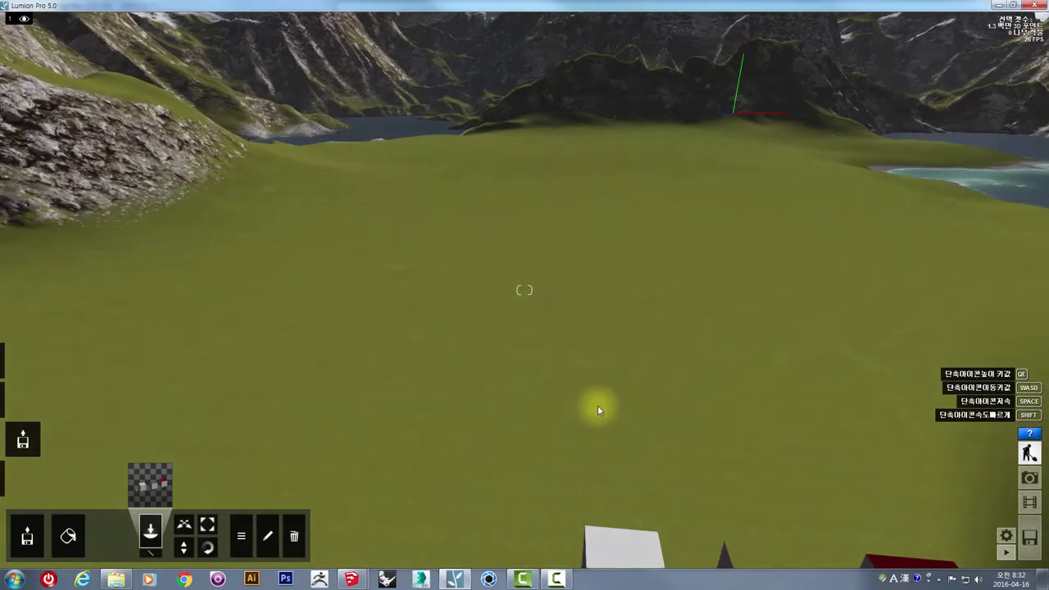
scroll(597, 405, down, 5)
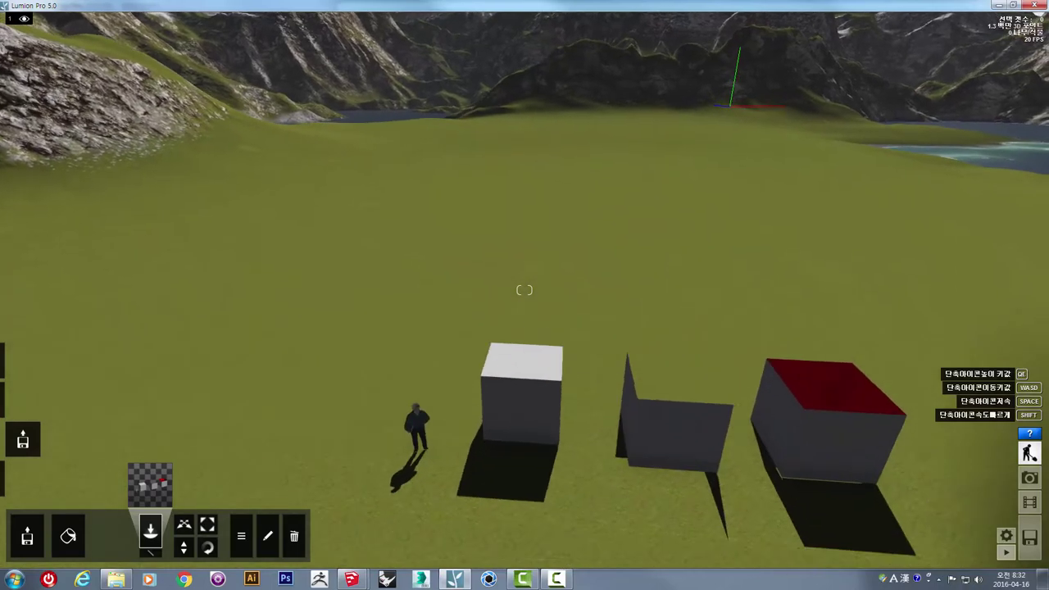
scroll(524, 290, down, 3)
scroll(524, 290, down, 2)
Ctrl-drag a selection around the three boxes and the figure, ready to move them
key(ctrl)
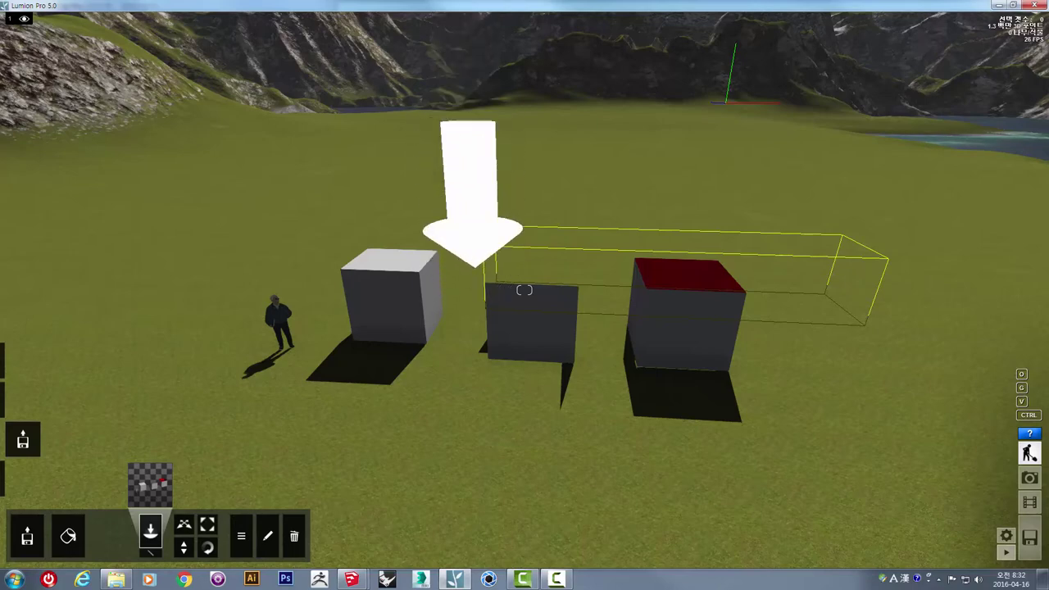
ctrl+drag(937, 52, 82, 463)
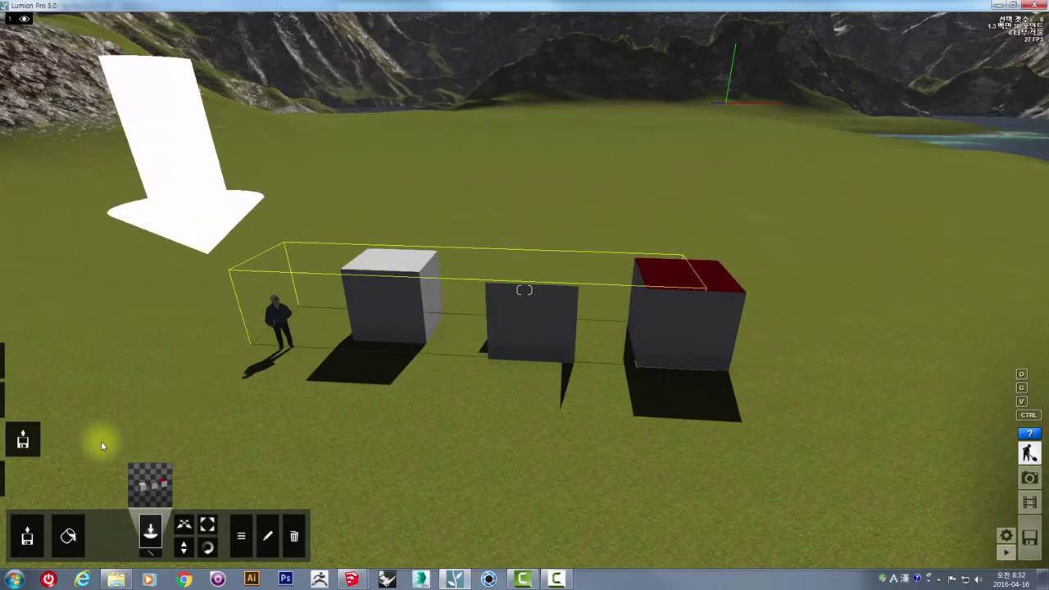
ctrl+drag(82, 457, 184, 527)
click(184, 526)
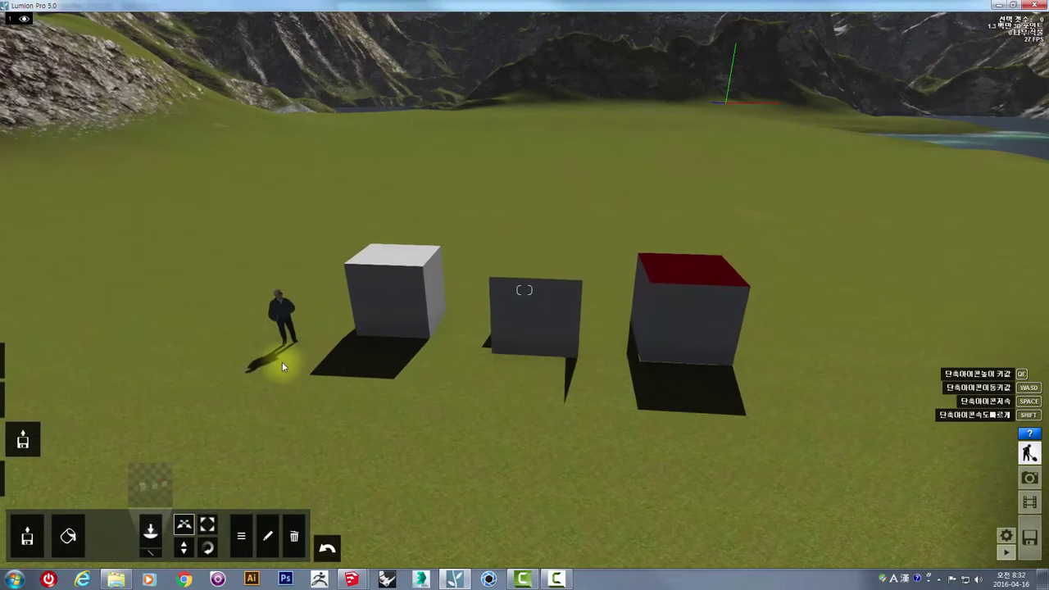
Shift the boxes and figure about 10.90 units back and view them from above
mouse_move(263, 350)
mouse_down()
mouse_move(428, 217)
mouse_move(410, 308)
mouse_up()
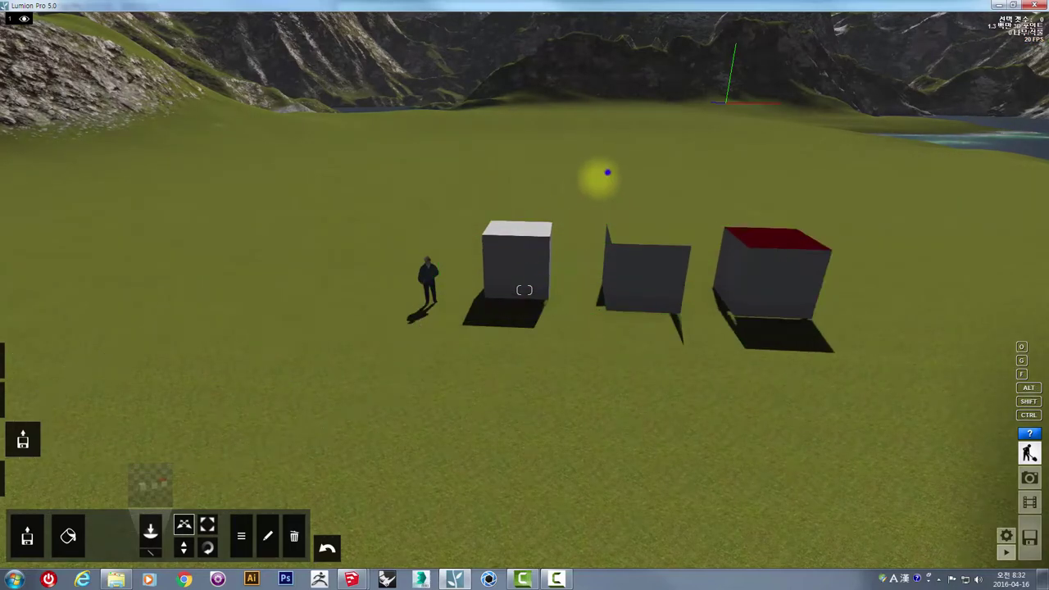
mouse_move(608, 172)
right_down()
mouse_move(899, 222)
mouse_move(676, 277)
right_up()
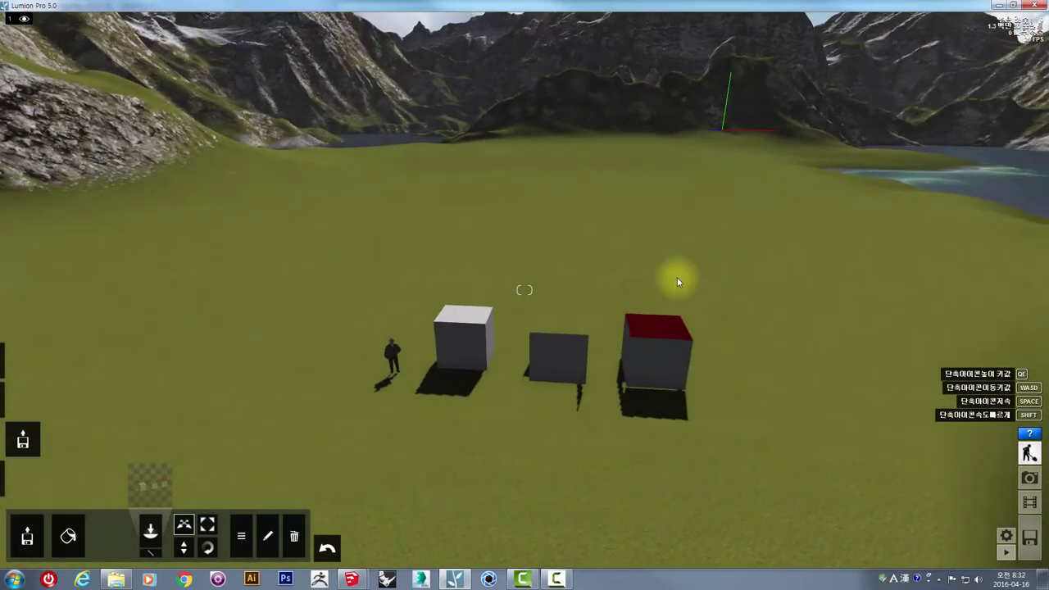
scroll(653, 301, up, 5)
mouse_move(653, 301)
right_down()
mouse_move(639, 313)
mouse_move(658, 331)
mouse_move(820, 392)
mouse_move(923, 288)
mouse_move(959, 334)
mouse_move(814, 437)
mouse_move(714, 432)
mouse_move(564, 344)
mouse_move(724, 331)
right_up()
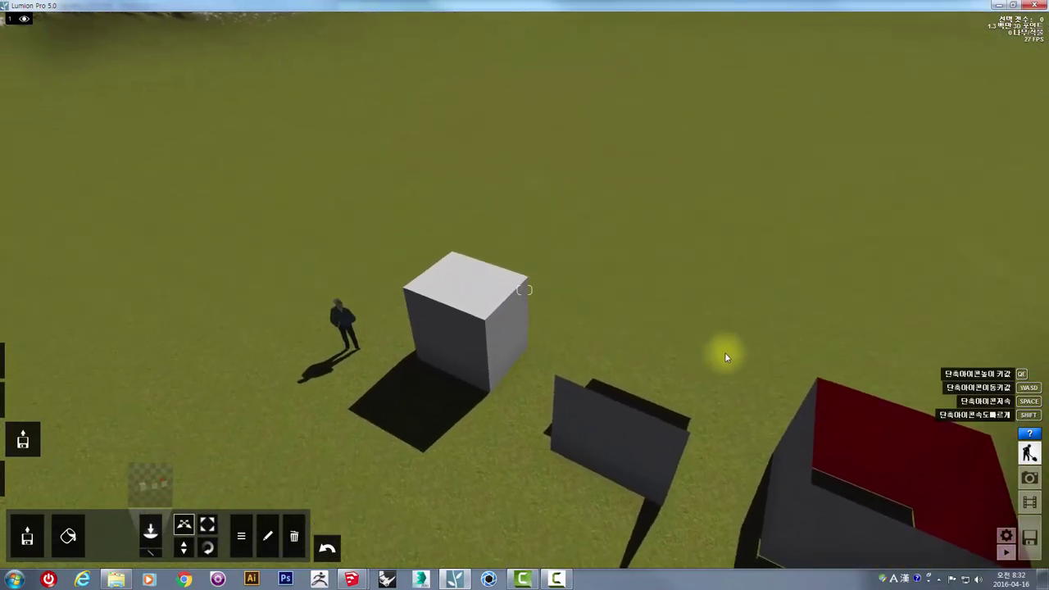
Orbit around the boxes, compare with the SketchUp original, and return to Lumion
mouse_move(660, 361)
right_down()
mouse_move(647, 363)
mouse_move(730, 368)
mouse_move(1007, 492)
right_up()
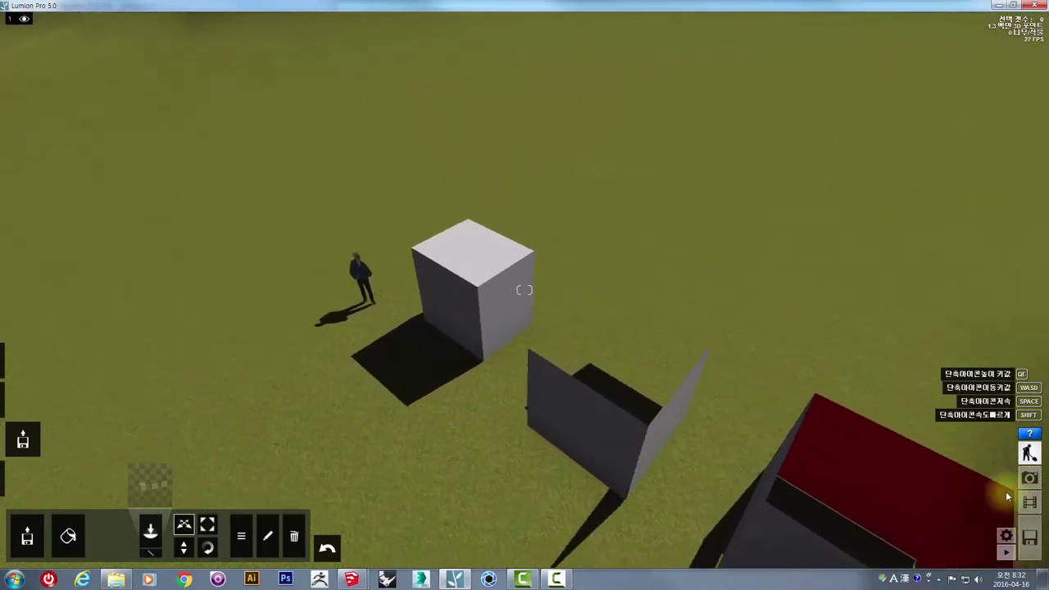
mouse_move(875, 424)
right_down()
mouse_move(707, 336)
mouse_move(726, 337)
mouse_move(718, 348)
mouse_move(910, 353)
right_up()
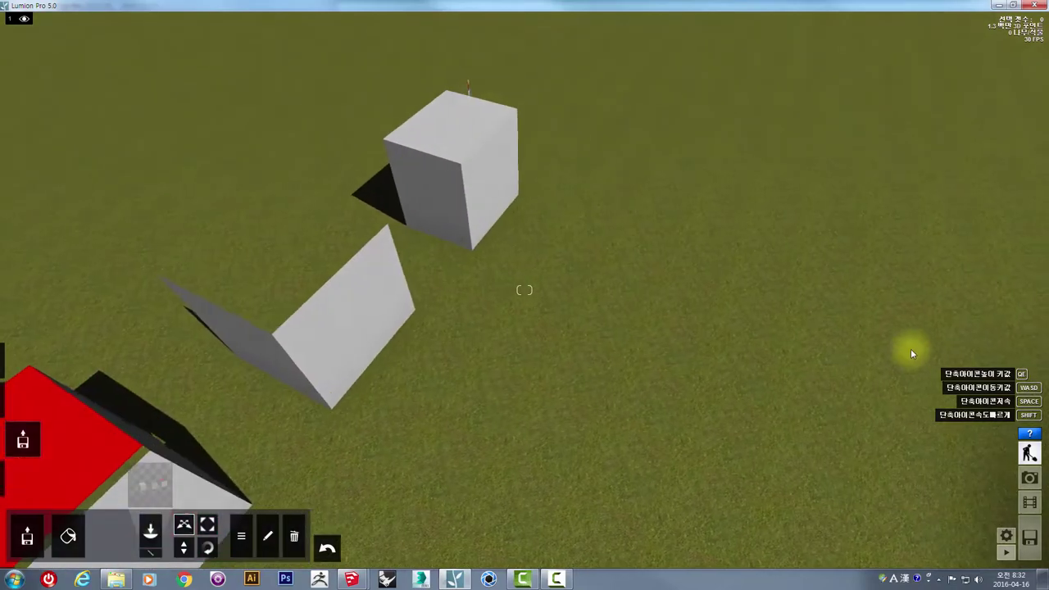
right_drag(632, 328, 749, 251)
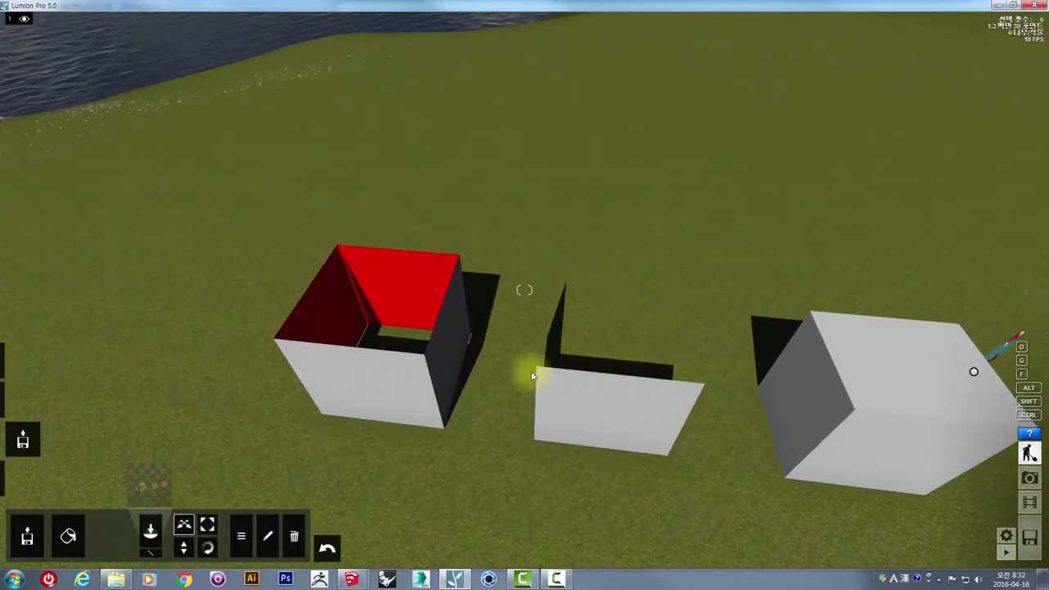
mouse_move(574, 326)
right_down()
mouse_move(826, 182)
mouse_move(749, 298)
mouse_move(351, 546)
right_up()
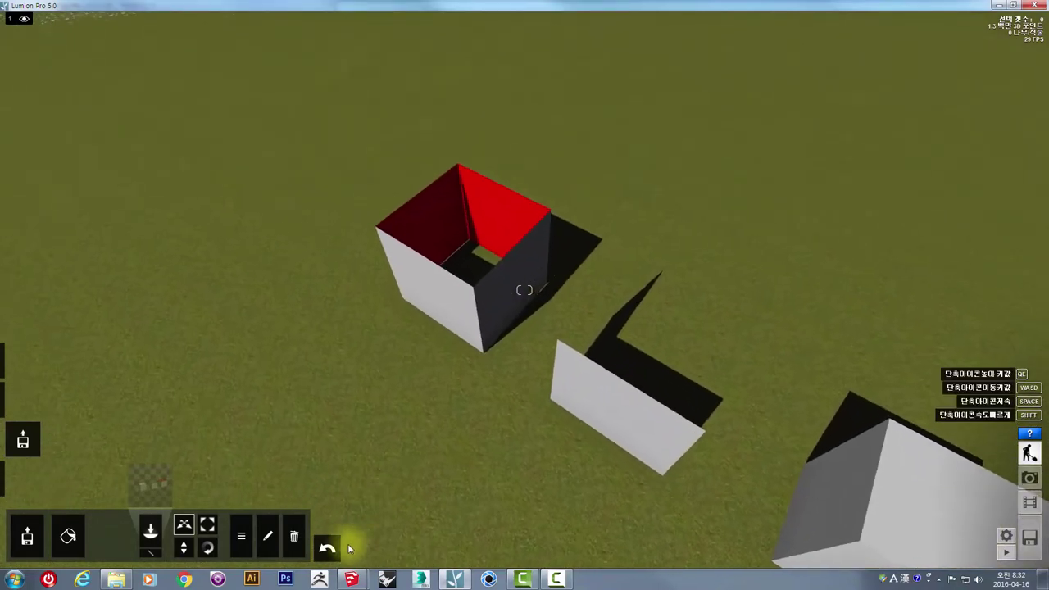
click(323, 534)
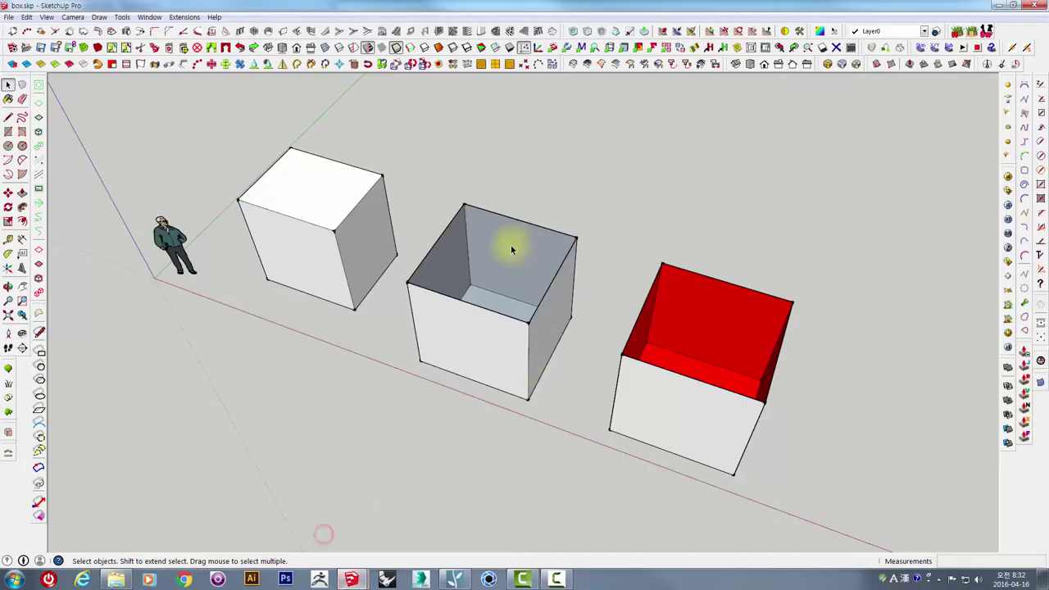
click(557, 579)
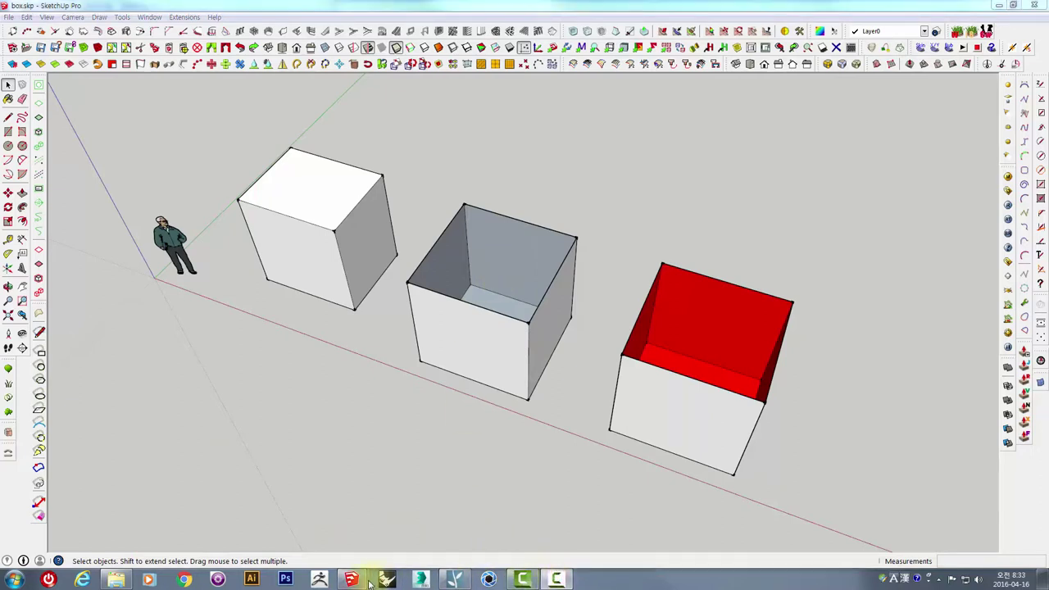
click(451, 579)
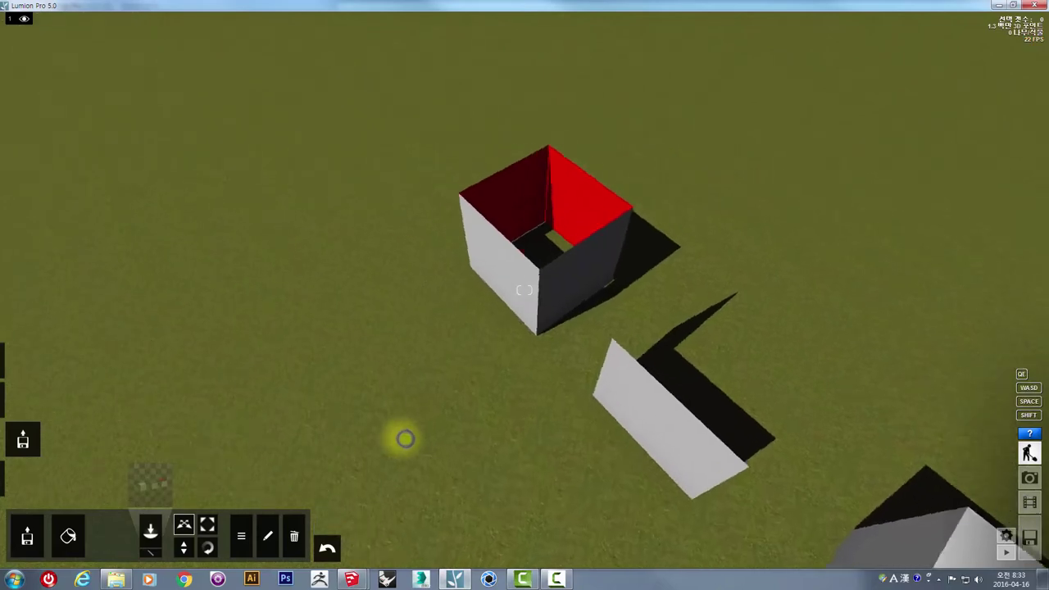
Orbit around the closed box, middle box and figure to see them in a row
right_drag(405, 439, 403, 438)
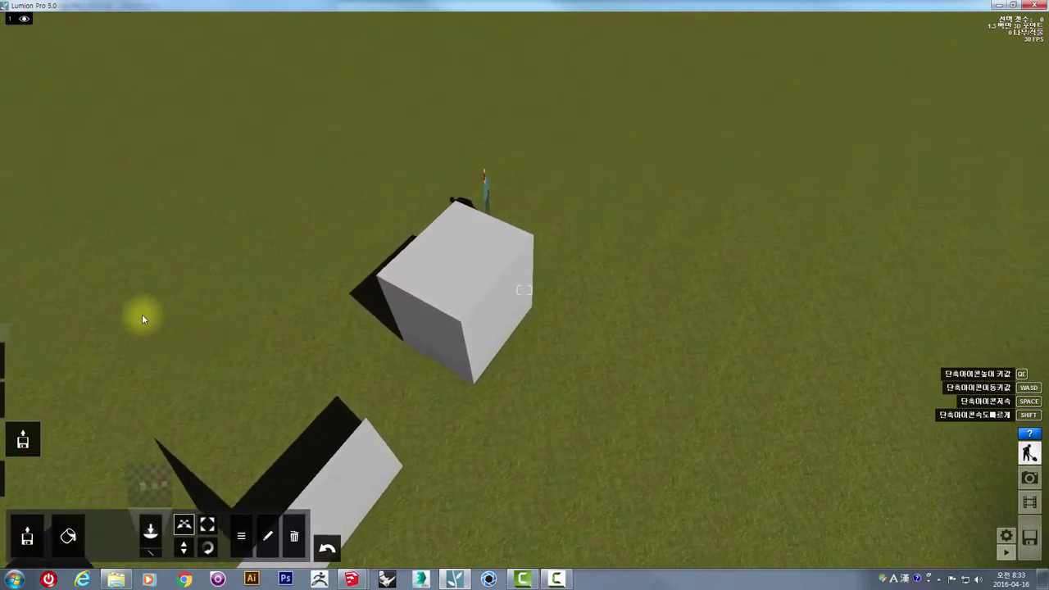
right_drag(483, 349, 164, 344)
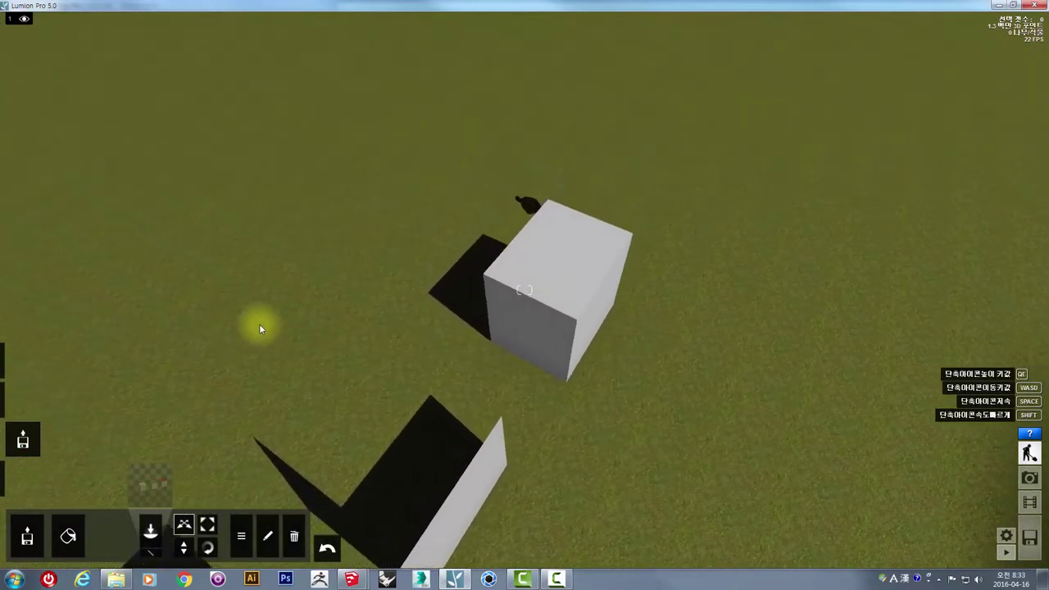
right_drag(702, 267, 290, 333)
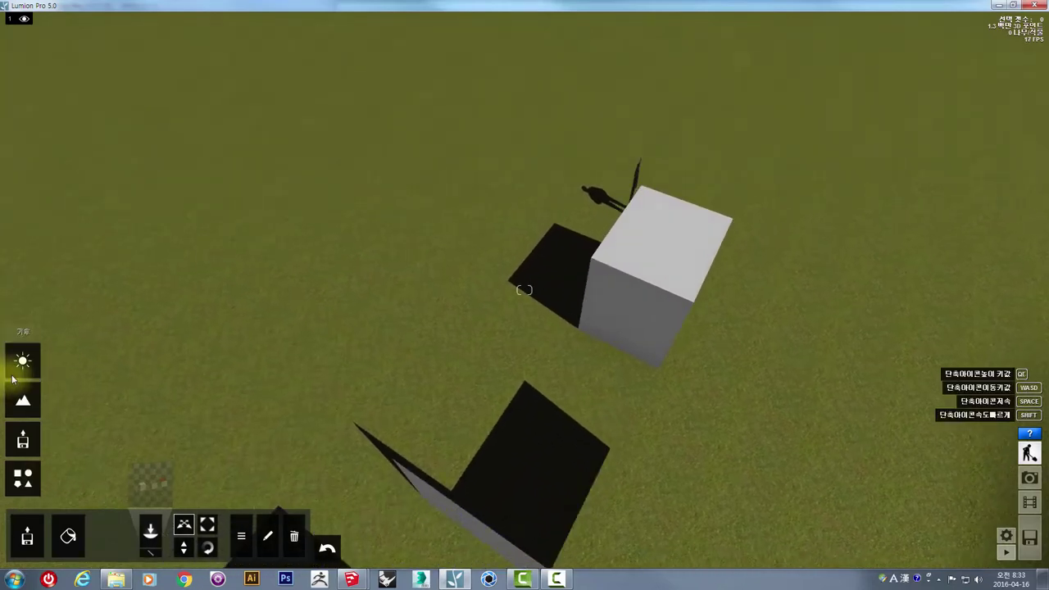
mouse_move(686, 191)
right_down()
mouse_move(594, 306)
mouse_move(309, 419)
right_up()
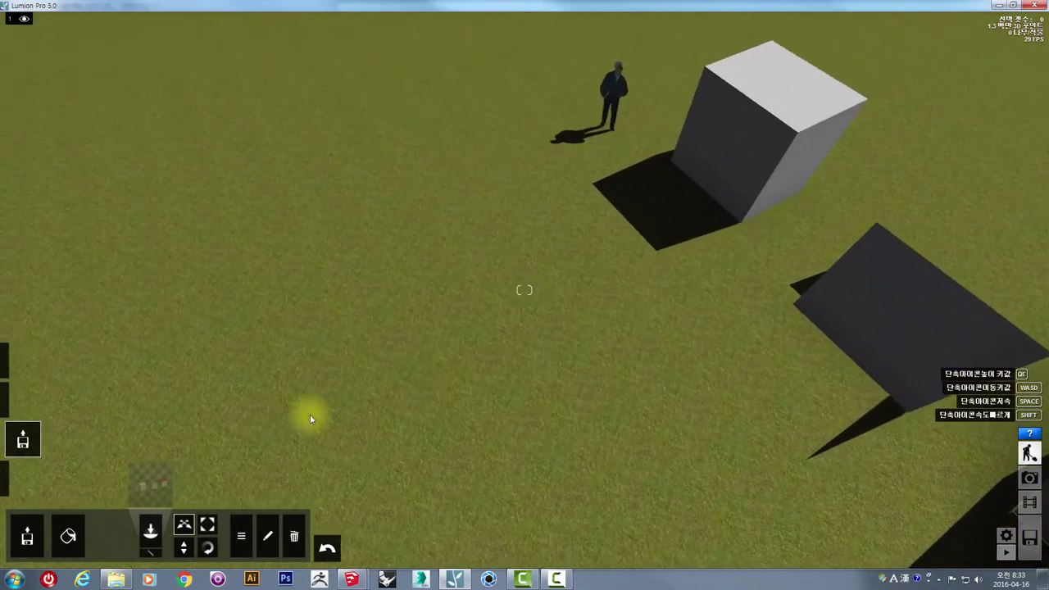
right_drag(543, 321, 552, 312)
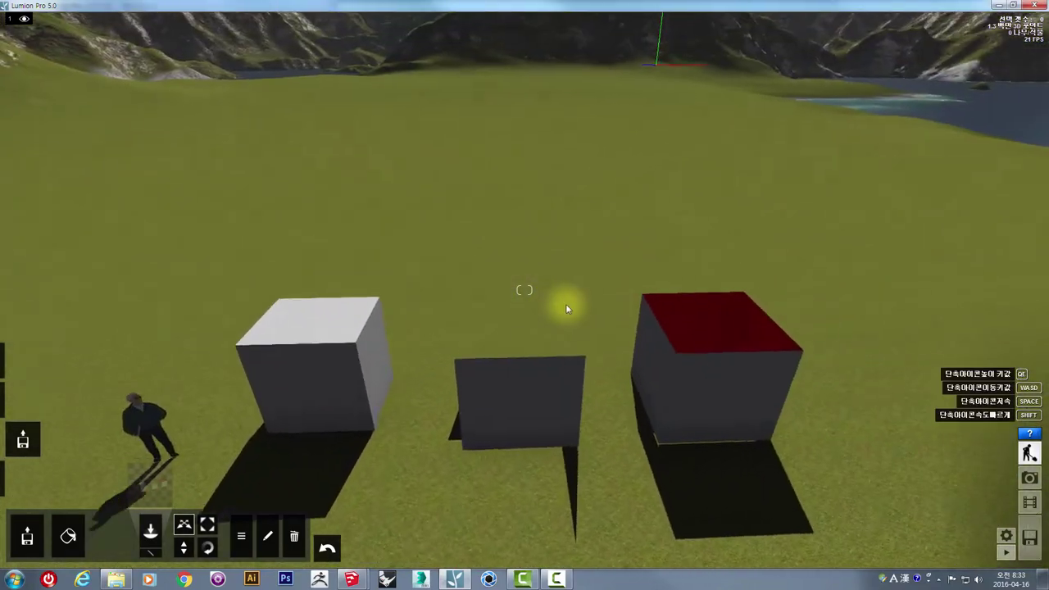
middle_drag(553, 311, 507, 342)
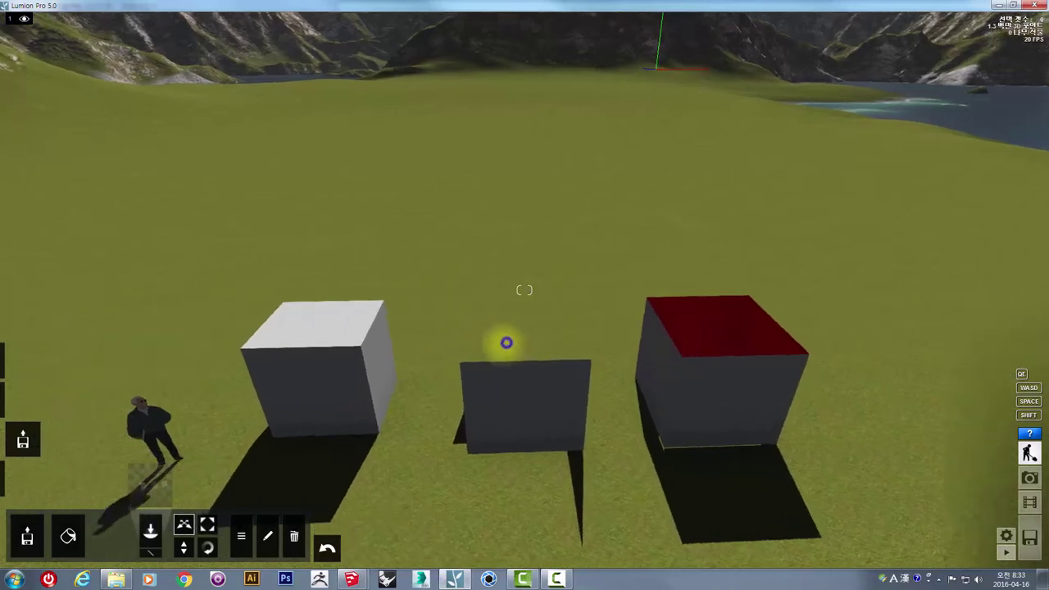
right_drag(507, 342, 561, 319)
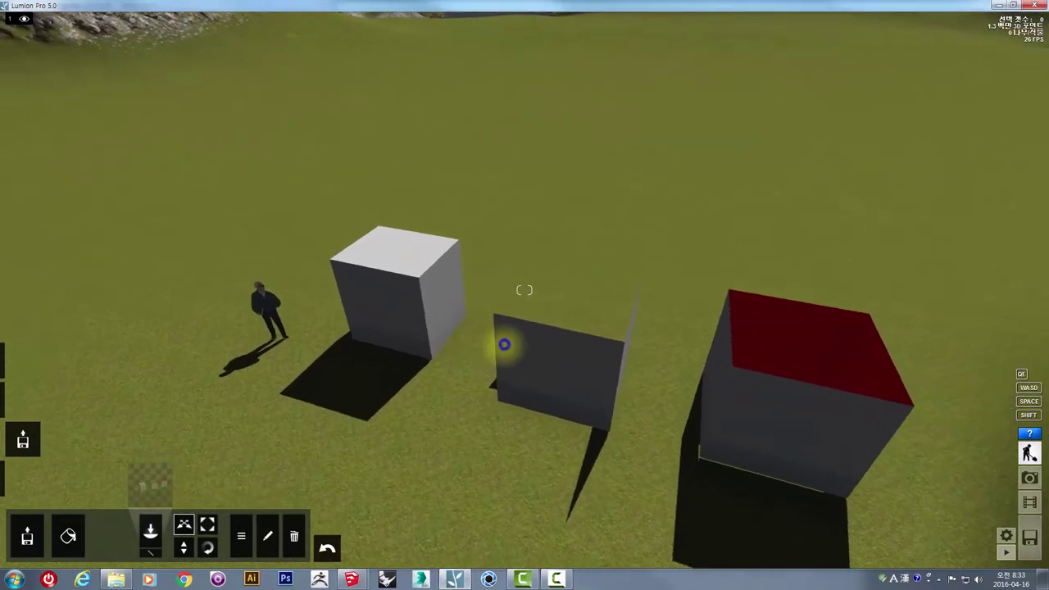
right_drag(662, 208, 526, 310)
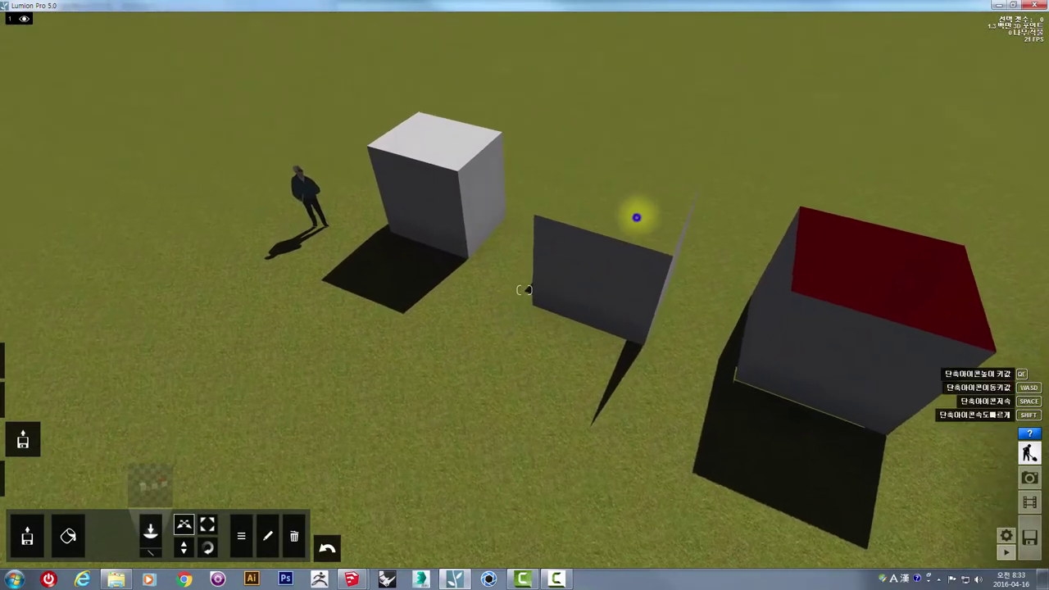
Fly the camera with WASD keys around the boxes toward the red-topped box
key(d)
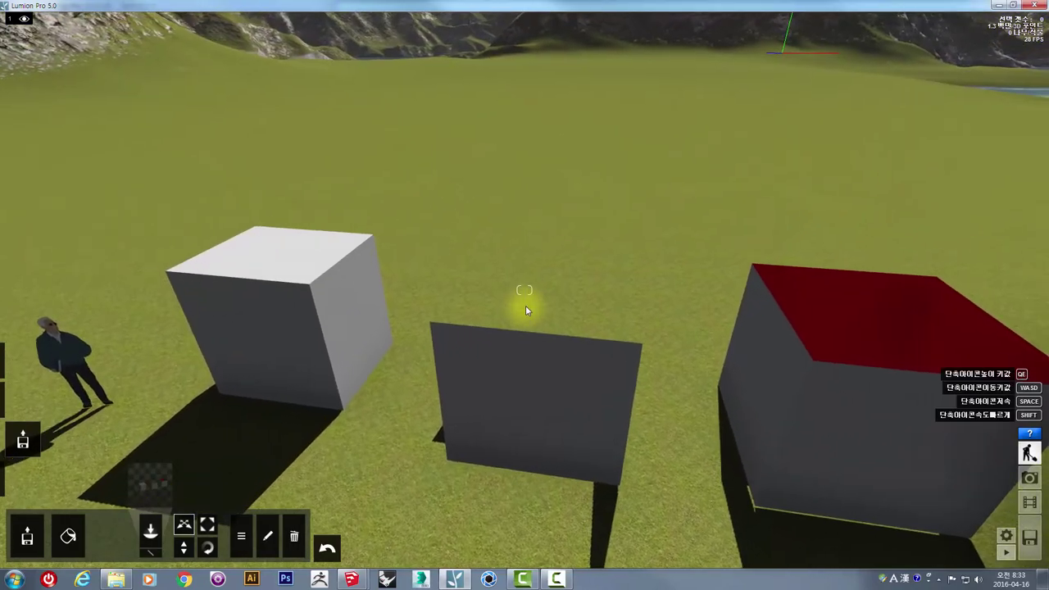
key(s)
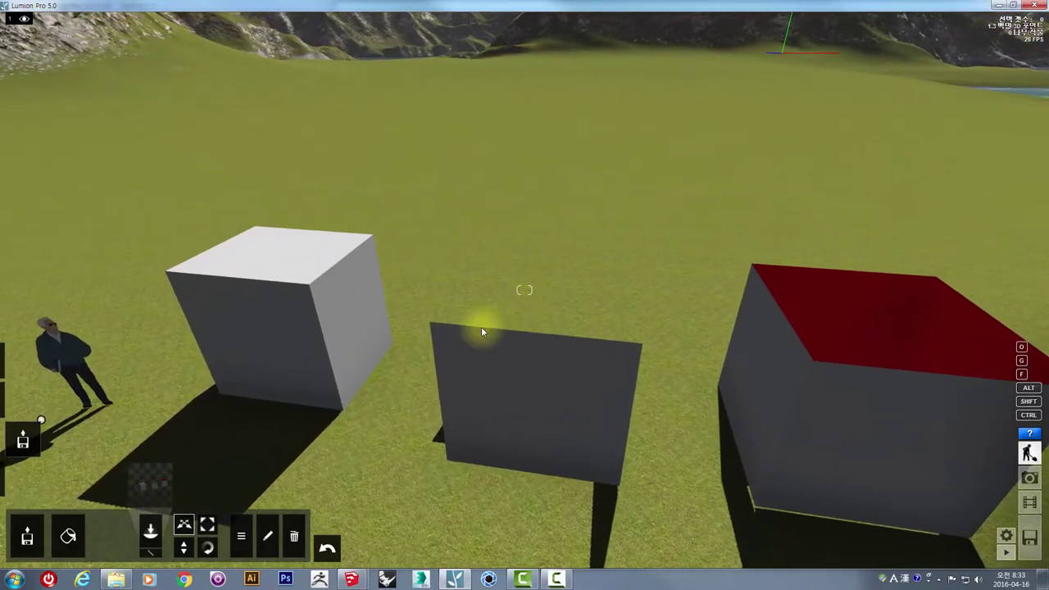
key(d)
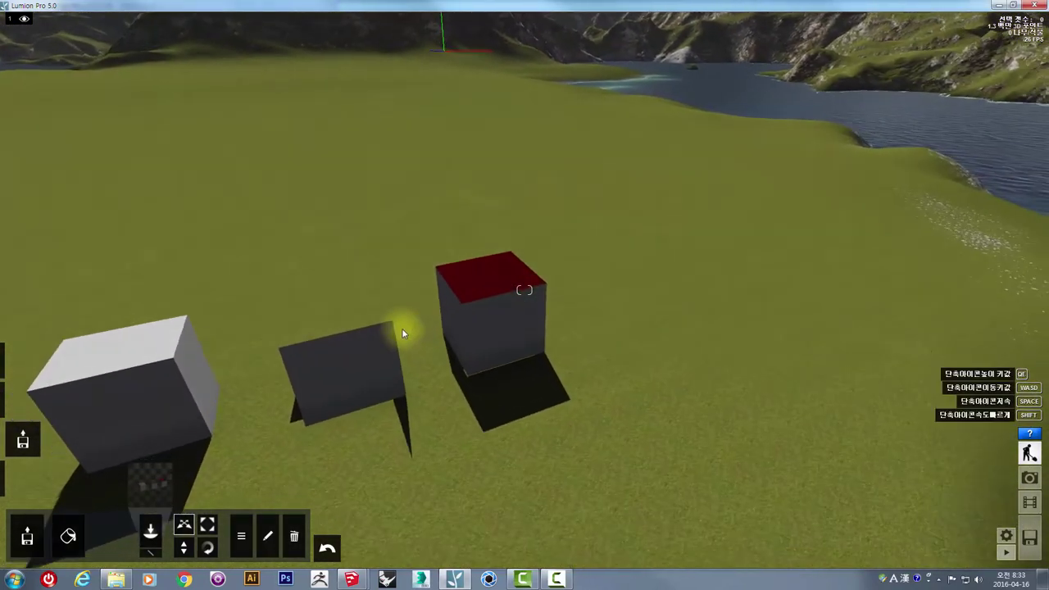
key(a)
mouse_move(398, 320)
right_down()
mouse_move(383, 323)
mouse_move(529, 337)
right_up()
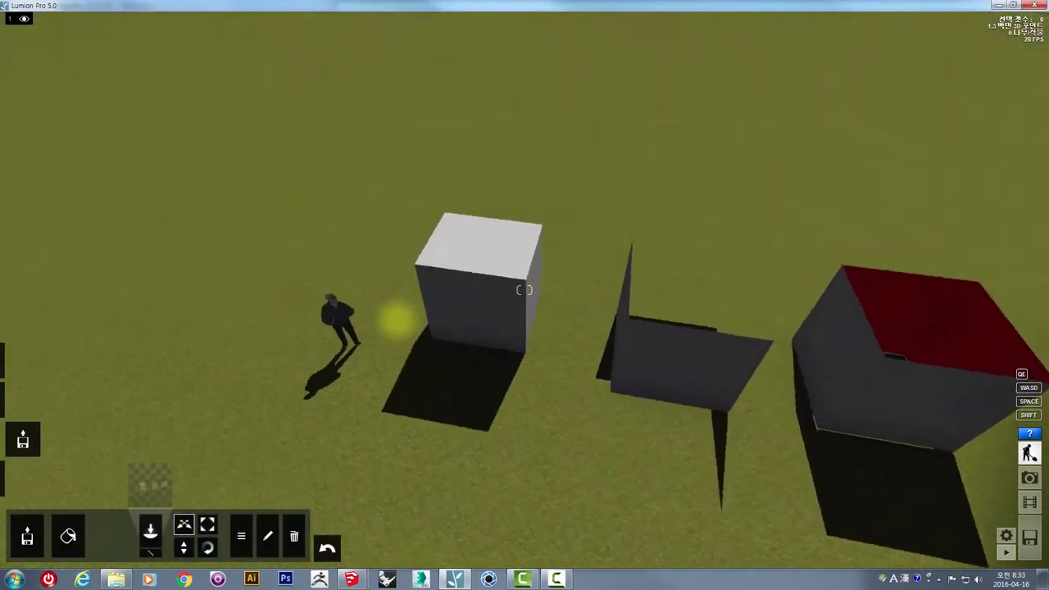
key(w)
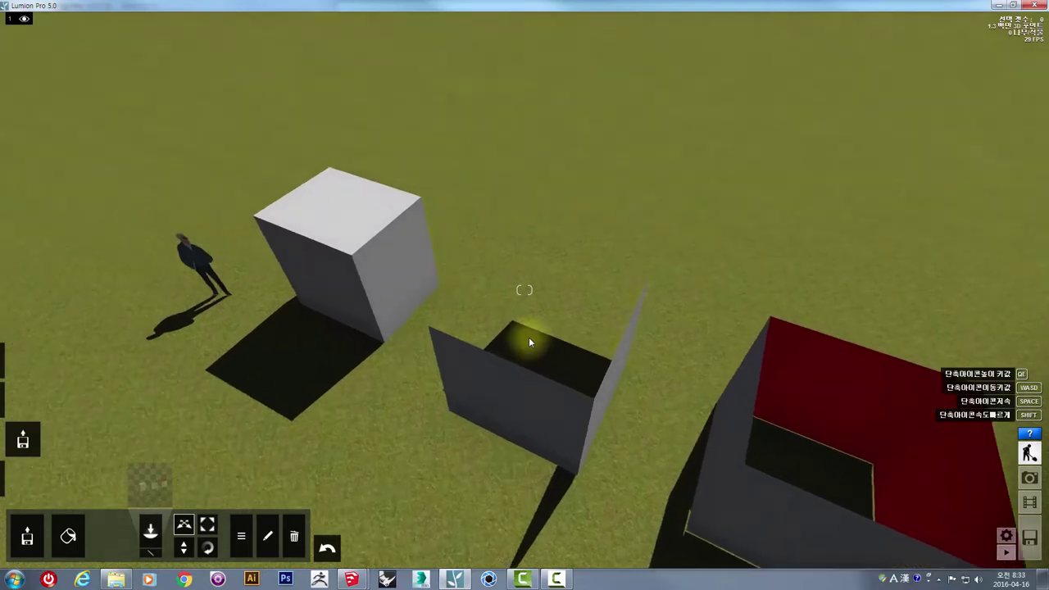
key(w)
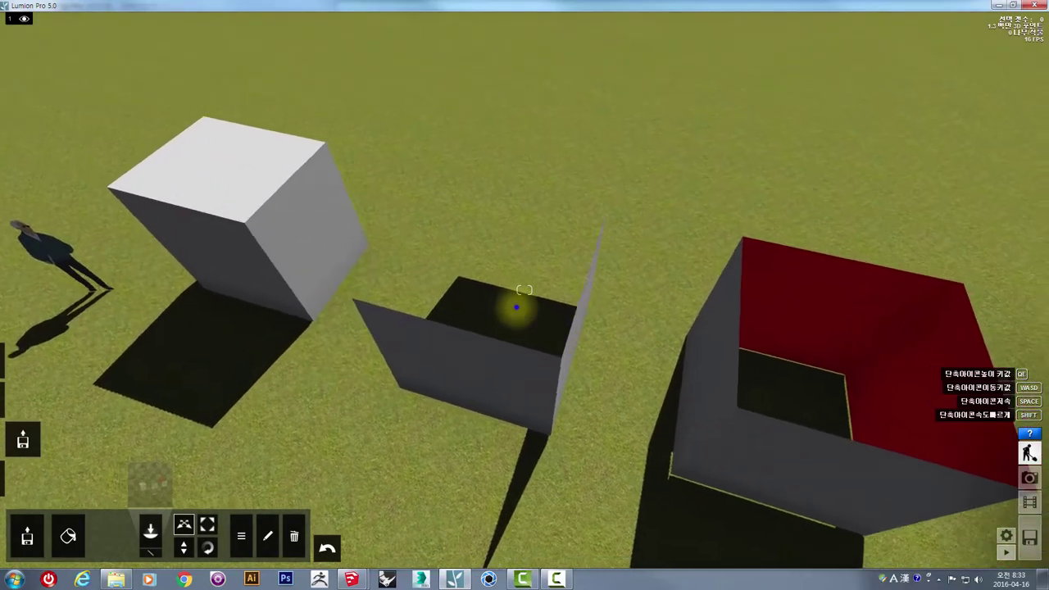
mouse_move(585, 320)
right_down()
mouse_move(482, 306)
mouse_move(444, 169)
right_up()
key(w)
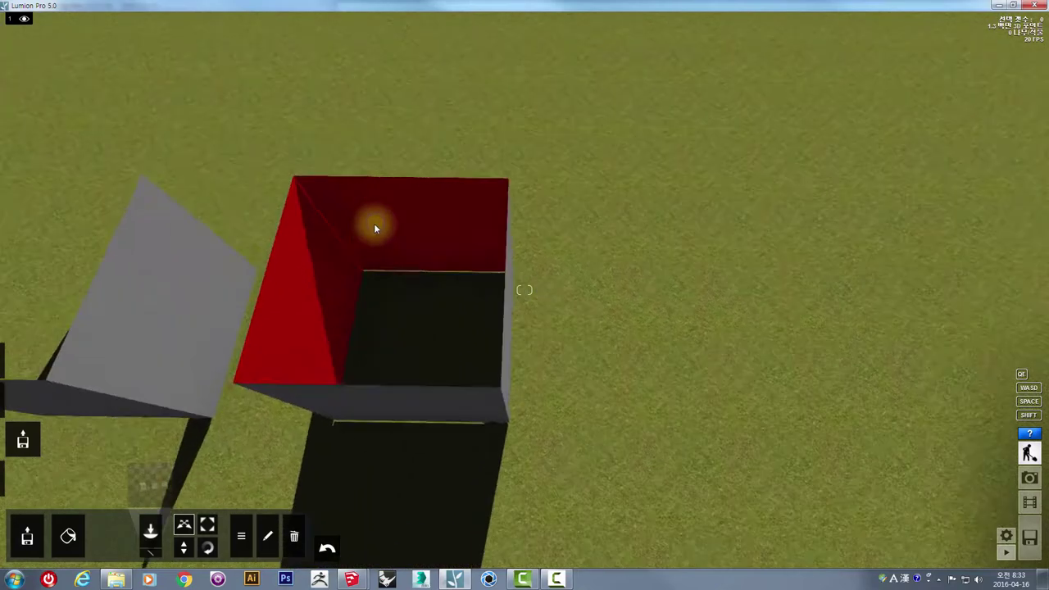
Look down into the red box and zoom in and out on its walls
right_drag(376, 222, 298, 265)
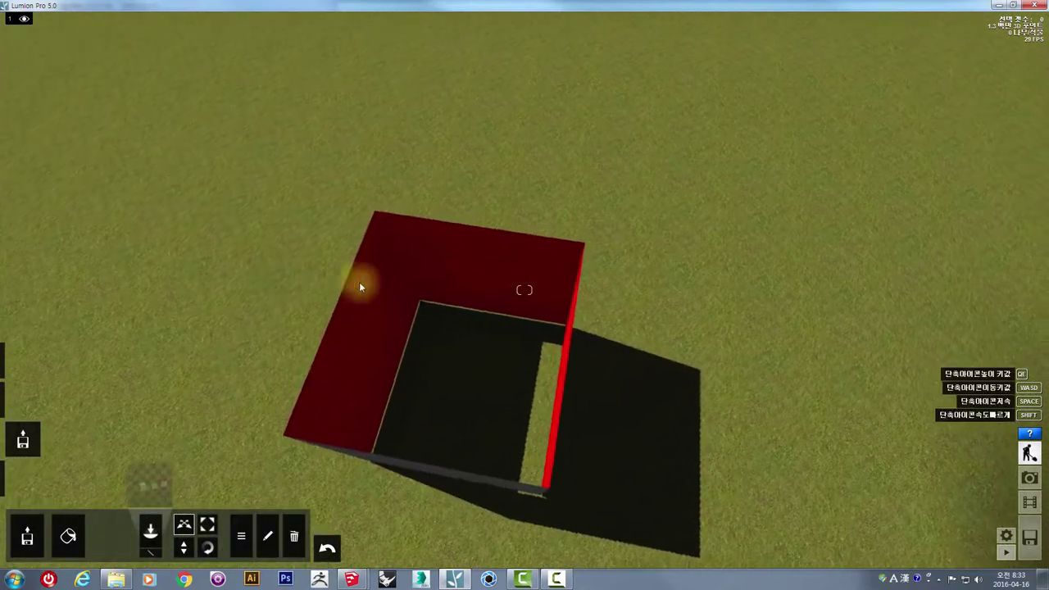
mouse_move(544, 335)
right_down()
mouse_move(447, 338)
mouse_move(437, 298)
mouse_move(459, 226)
right_up()
scroll(459, 226, up, 5)
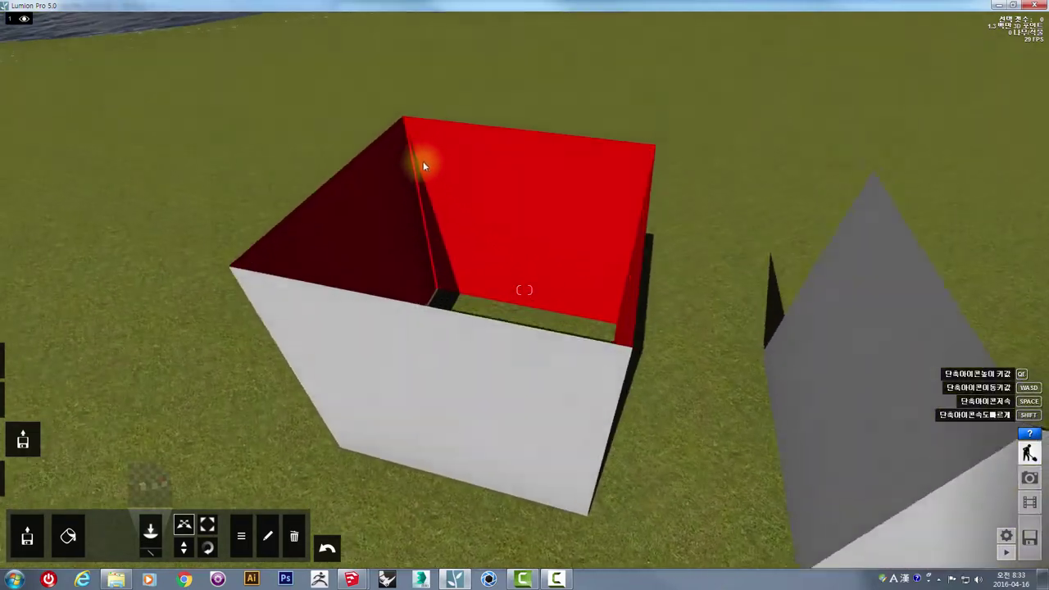
right_drag(422, 193, 352, 293)
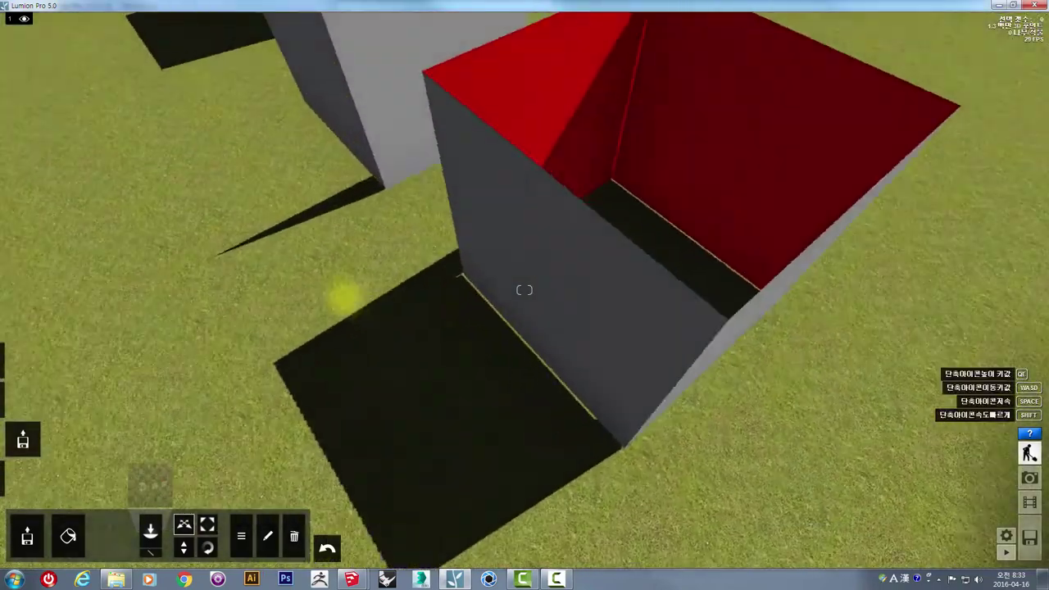
mouse_move(352, 293)
right_down()
mouse_move(374, 276)
mouse_move(360, 313)
mouse_move(533, 295)
mouse_move(484, 318)
mouse_move(409, 330)
mouse_move(525, 503)
right_up()
scroll(376, 277, down, 5)
scroll(552, 280, up, 5)
scroll(525, 295, down, 5)
scroll(651, 451, up, 3)
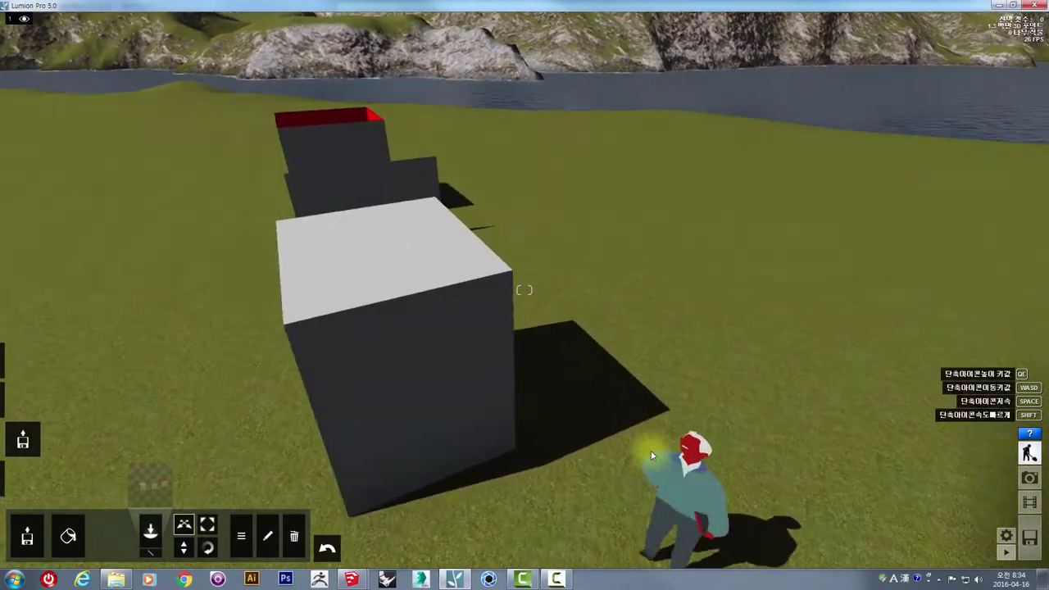
scroll(664, 466, up, 2)
scroll(676, 484, down, 5)
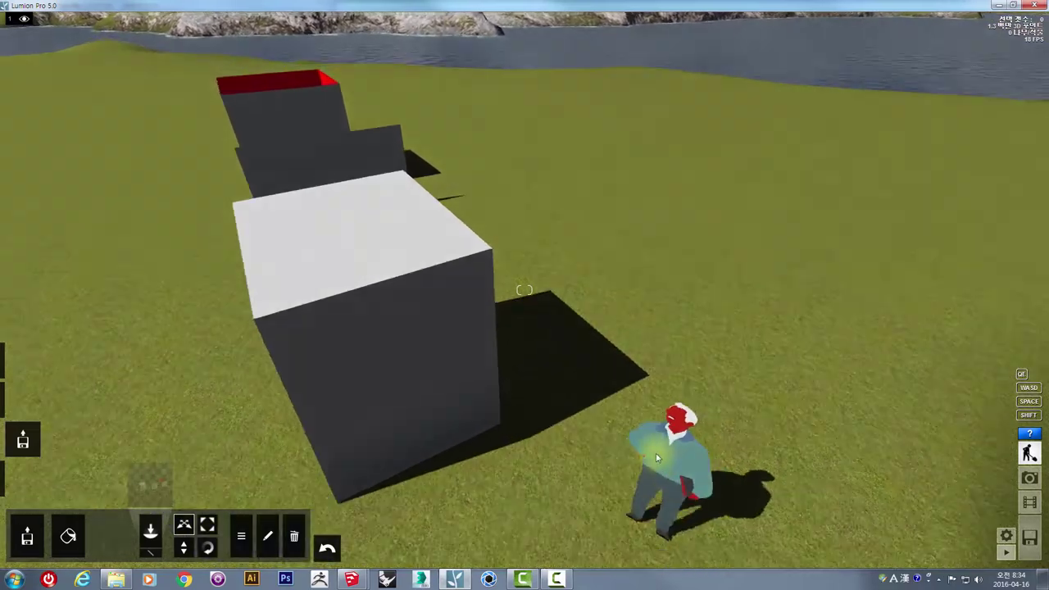
scroll(717, 533, up, 3)
Orbit to face the cube and the person figure from another side
right_drag(717, 527, 751, 345)
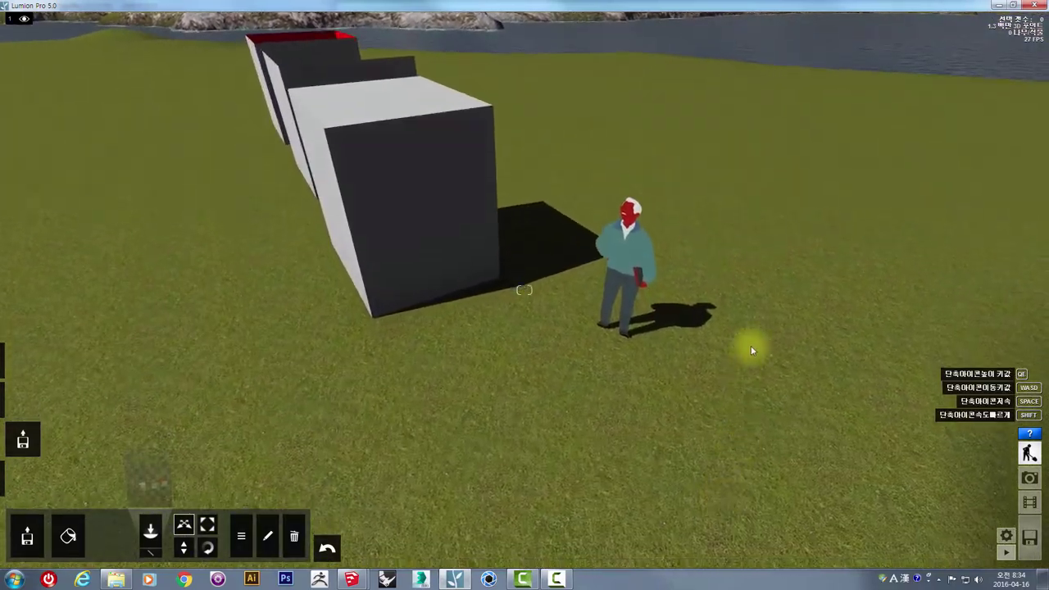
right_drag(673, 346, 508, 349)
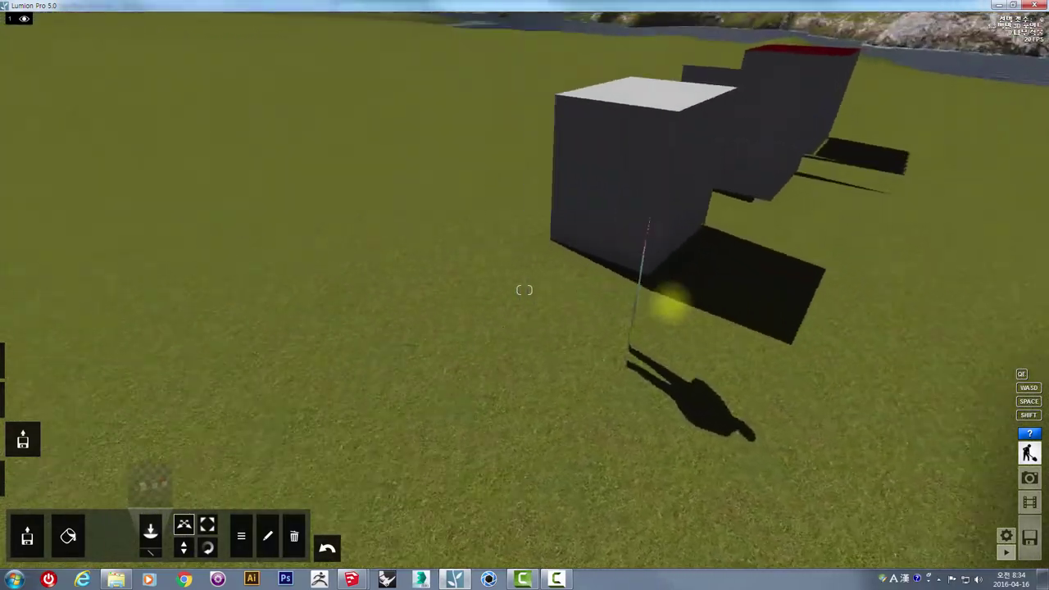
right_drag(671, 303, 672, 304)
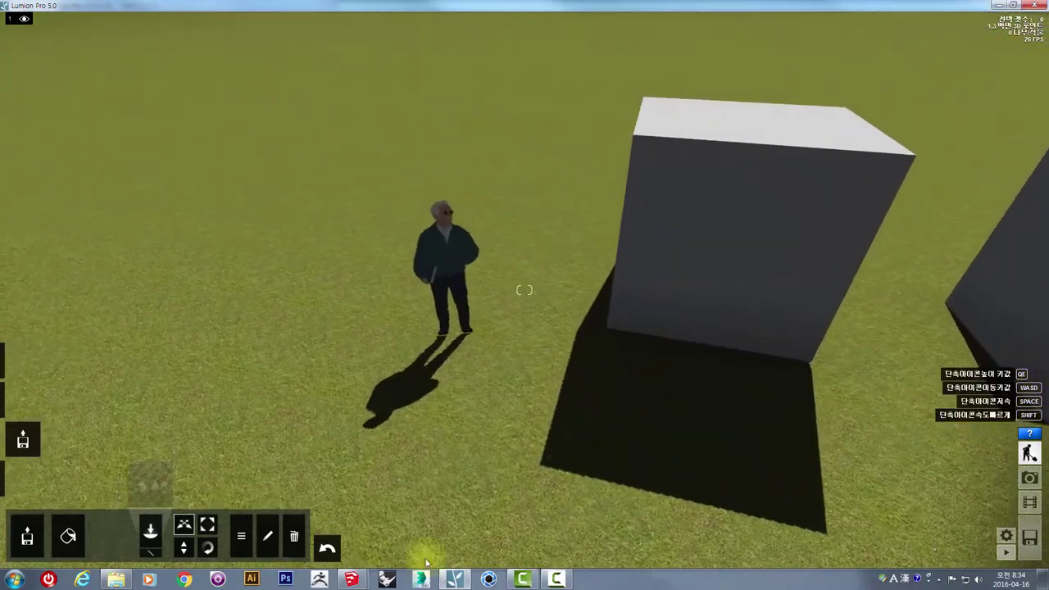
Orbit and zoom to low front views of the three boxes and figure in box.skp, then switch back to Lumion
mouse_move(351, 579)
click(276, 524)
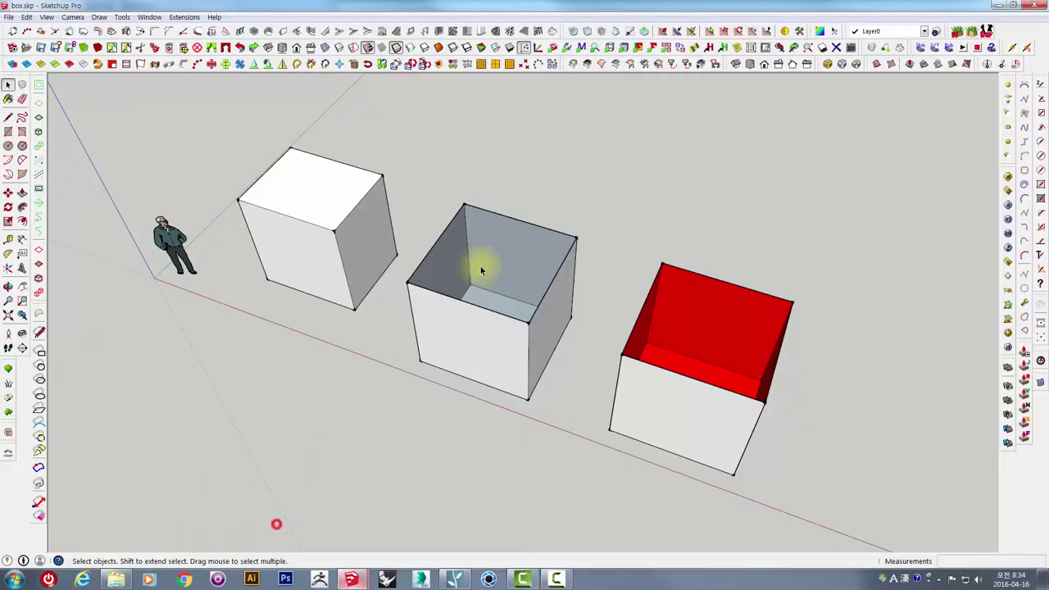
mouse_move(238, 312)
middle_down()
mouse_move(299, 295)
mouse_move(98, 328)
middle_up()
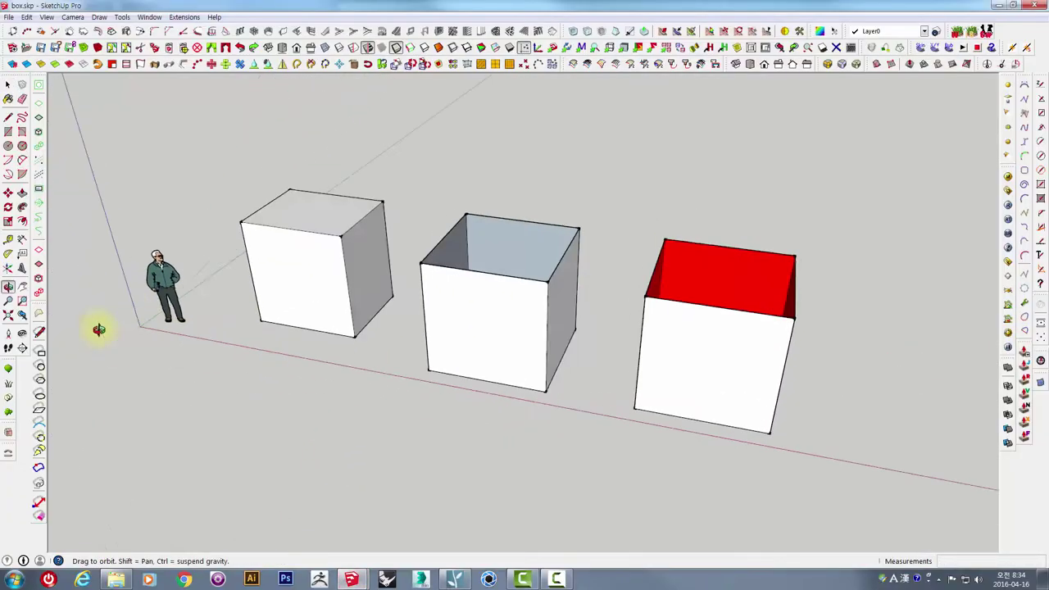
scroll(199, 281, up, 3)
mouse_move(199, 281)
middle_down()
mouse_move(377, 268)
mouse_move(462, 300)
mouse_move(568, 234)
middle_up()
scroll(429, 316, up, 3)
scroll(653, 266, up, 3)
scroll(652, 266, down, 3)
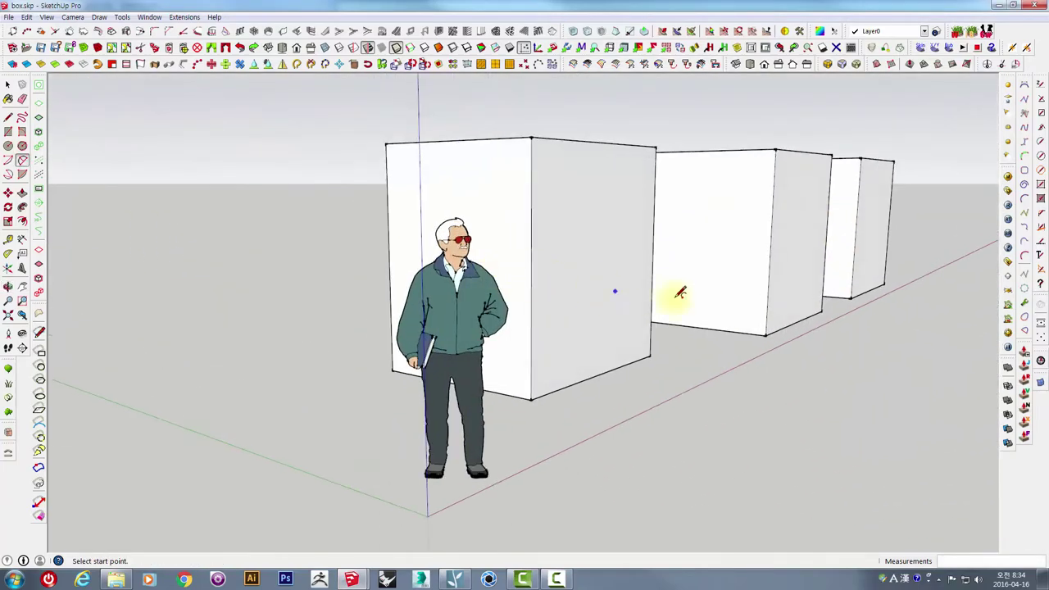
mouse_move(679, 293)
middle_down()
mouse_move(402, 306)
mouse_move(276, 328)
mouse_move(487, 280)
mouse_move(581, 274)
mouse_move(270, 327)
mouse_move(179, 319)
middle_up()
scroll(578, 274, down, 3)
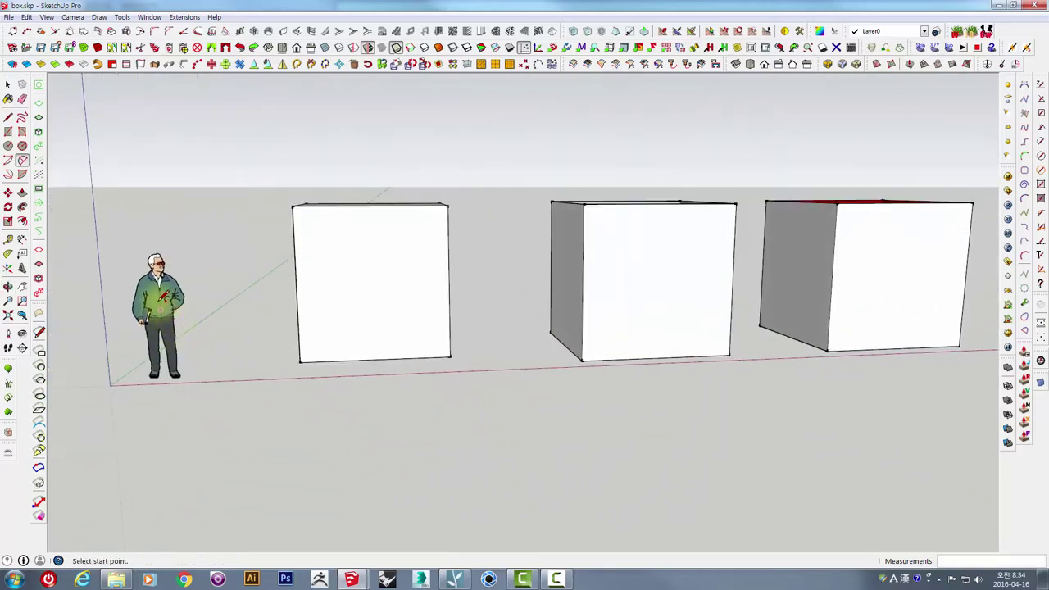
click(468, 583)
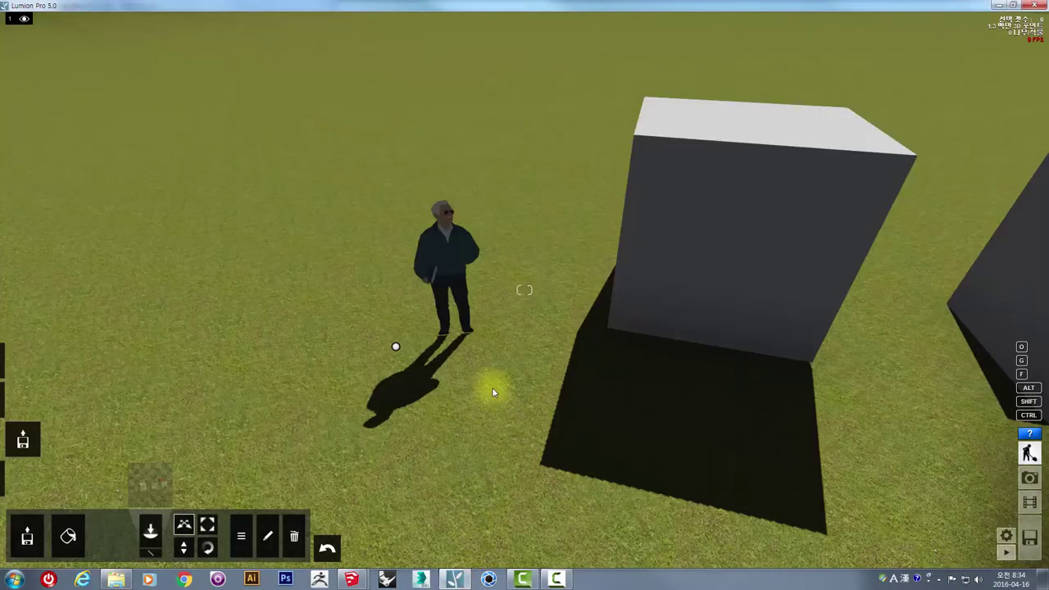
right_drag(439, 297, 386, 336)
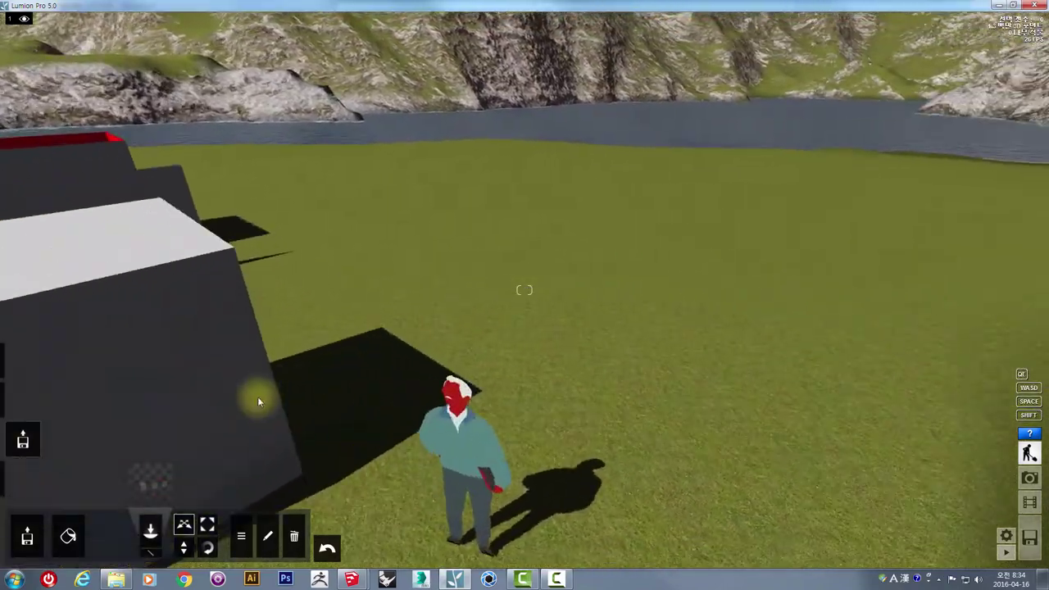
mouse_move(386, 335)
right_down()
mouse_move(563, 408)
mouse_move(673, 375)
right_up()
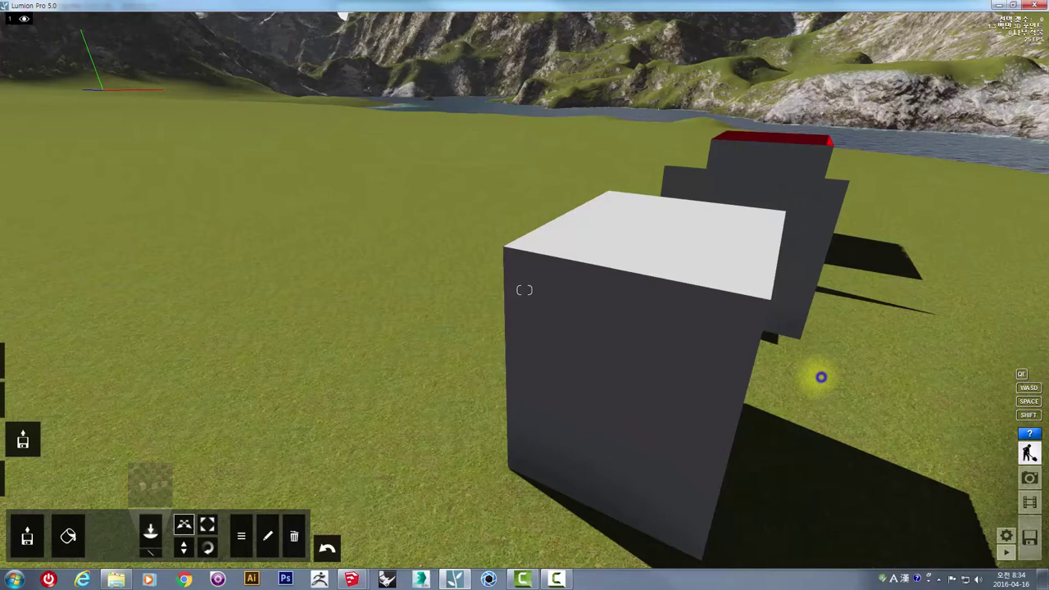
right_drag(821, 377, 822, 375)
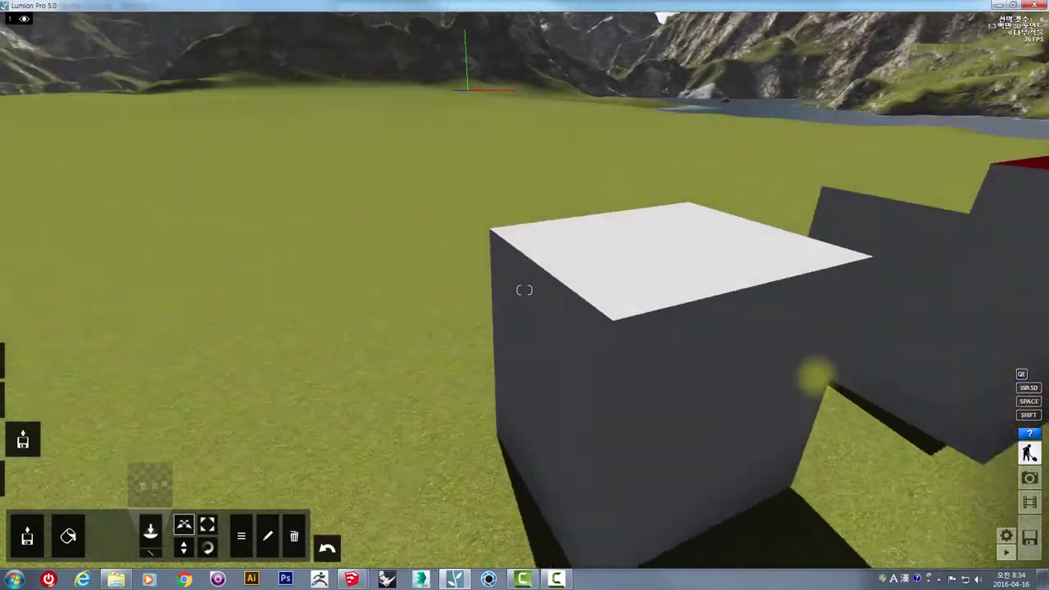
key(s)
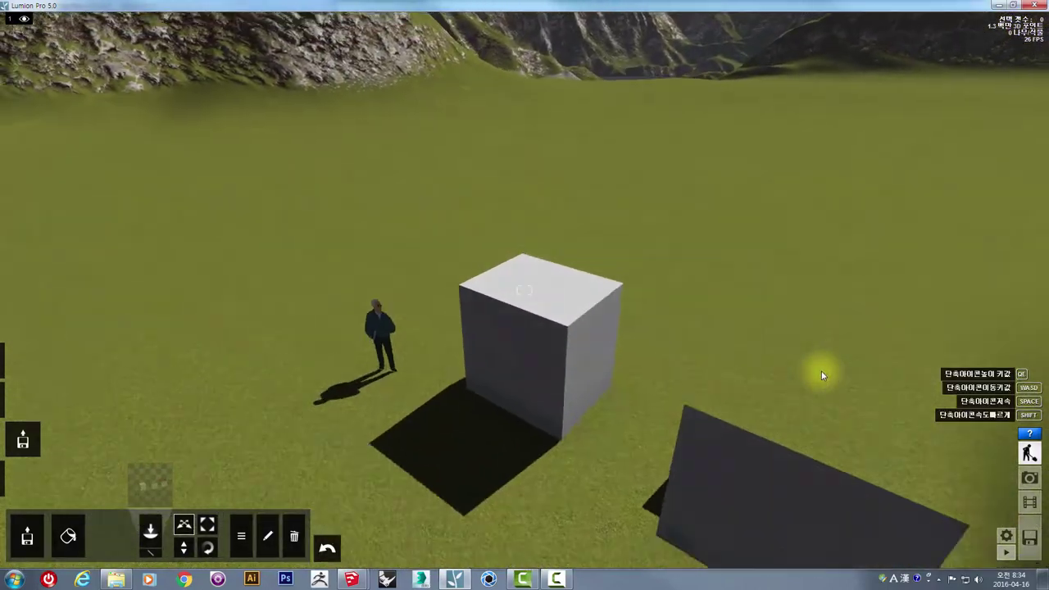
middle_drag(821, 371, 592, 419)
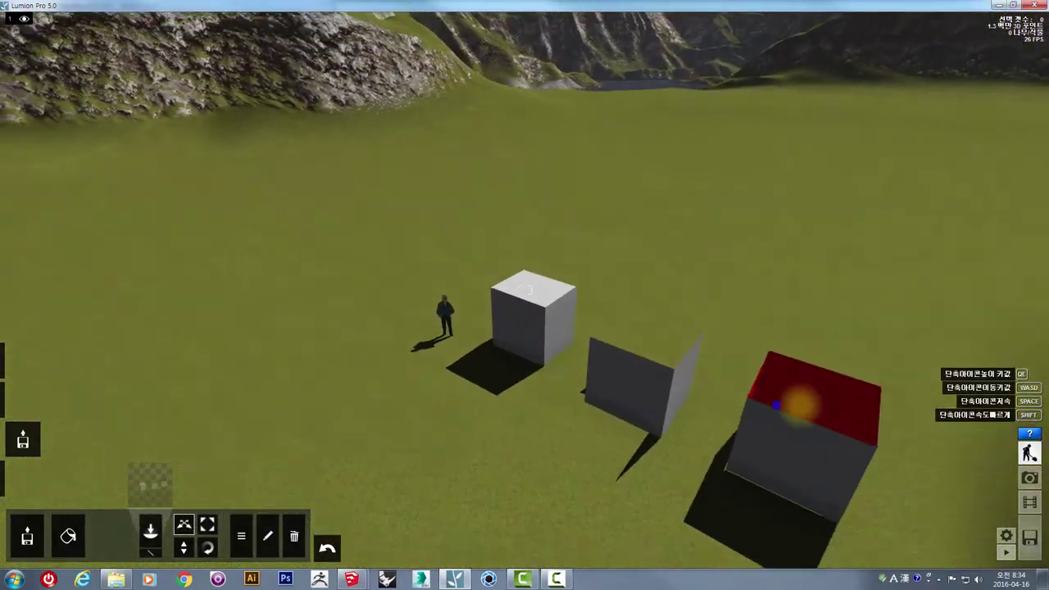
right_drag(592, 419, 450, 366)
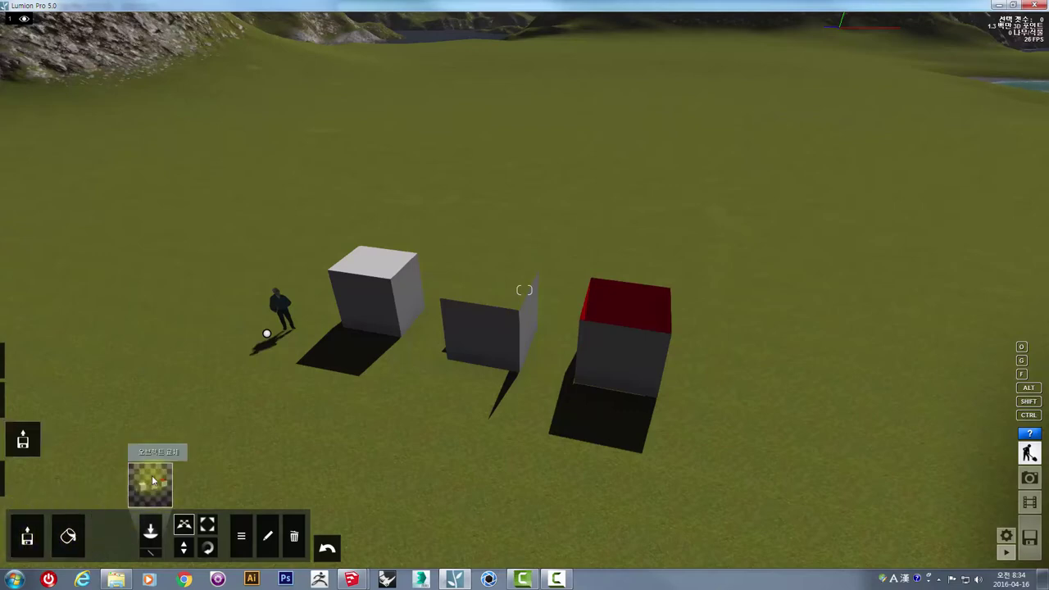
Place FarnsworthHouse from the Import library behind the boxes, tilt up toward the mountains, and reopen the library
click(152, 477)
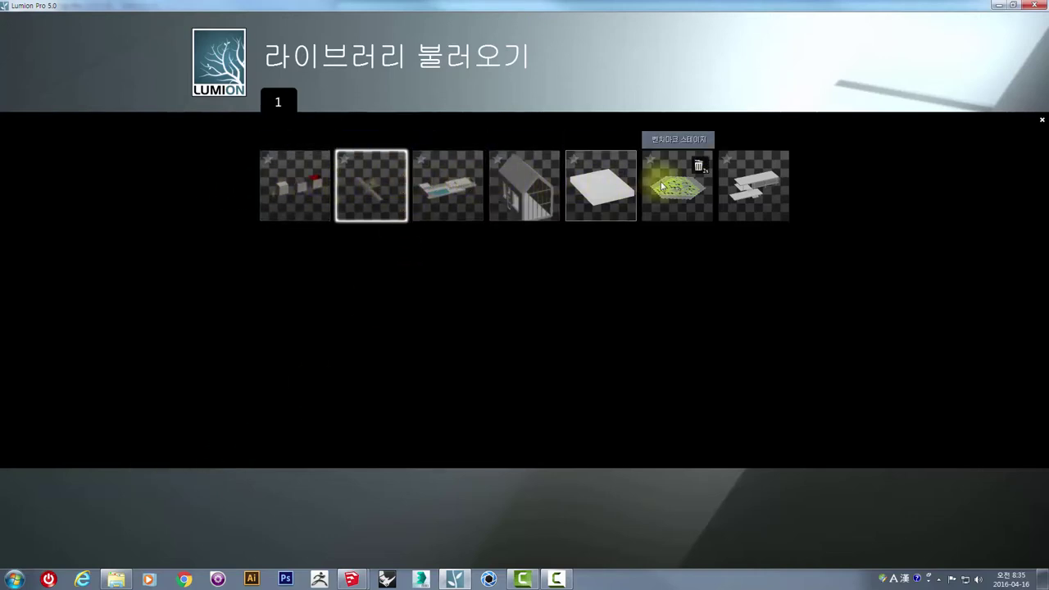
mouse_move(753, 186)
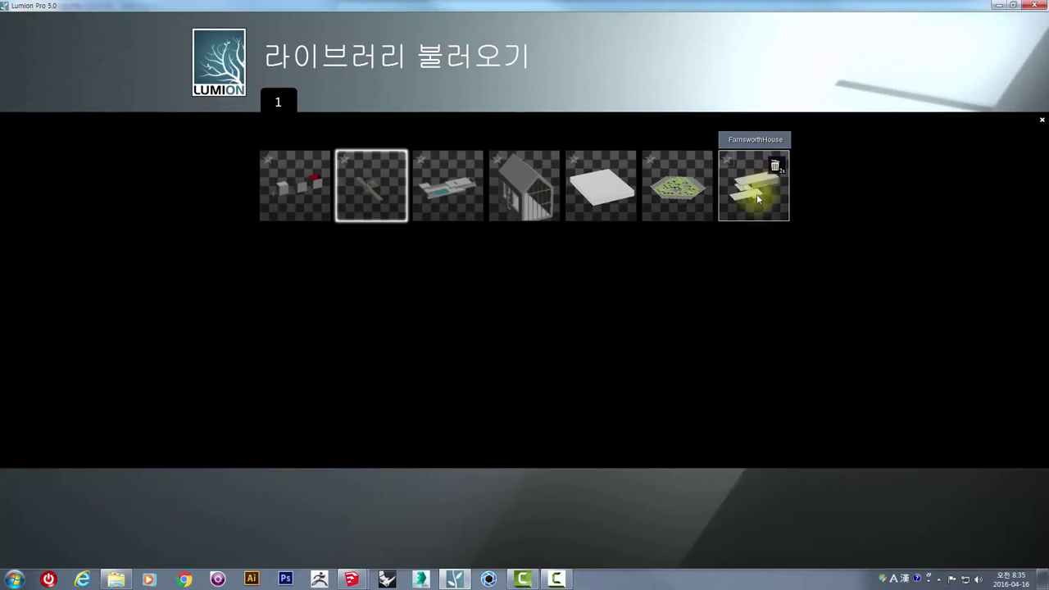
click(757, 199)
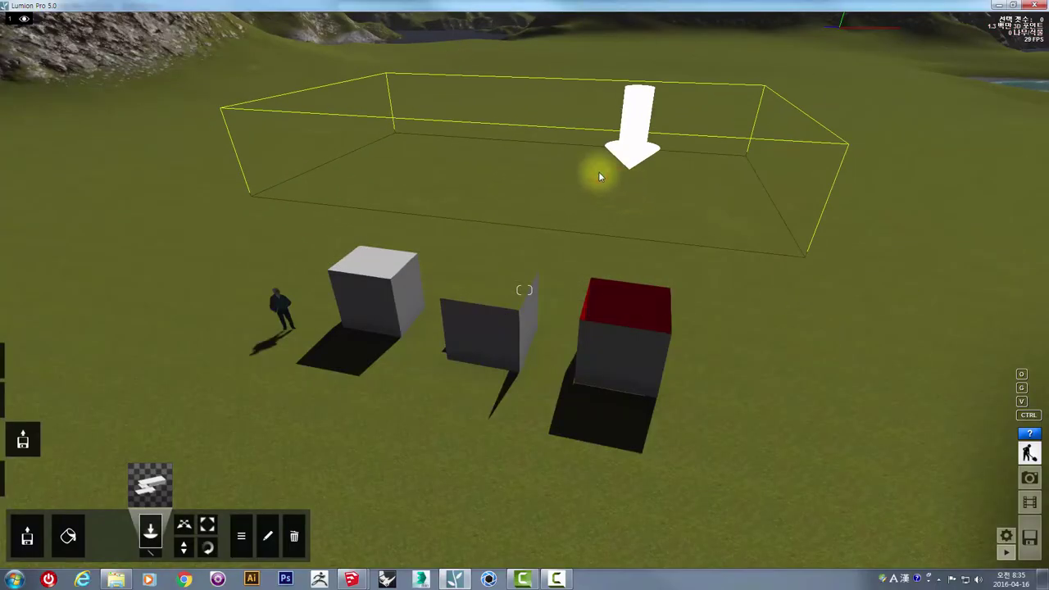
click(495, 150)
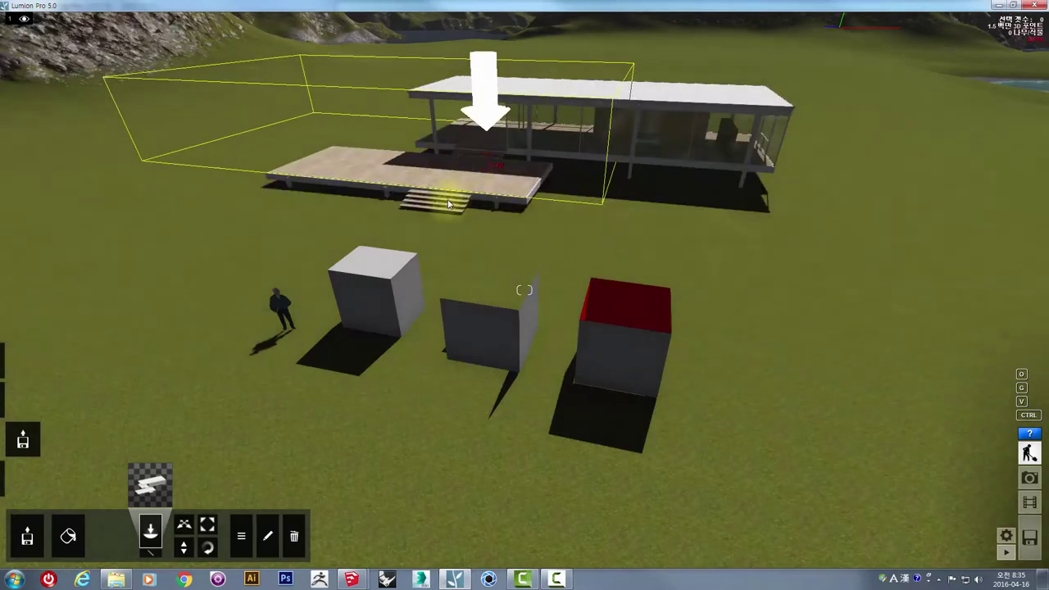
right_drag(525, 209, 351, 279)
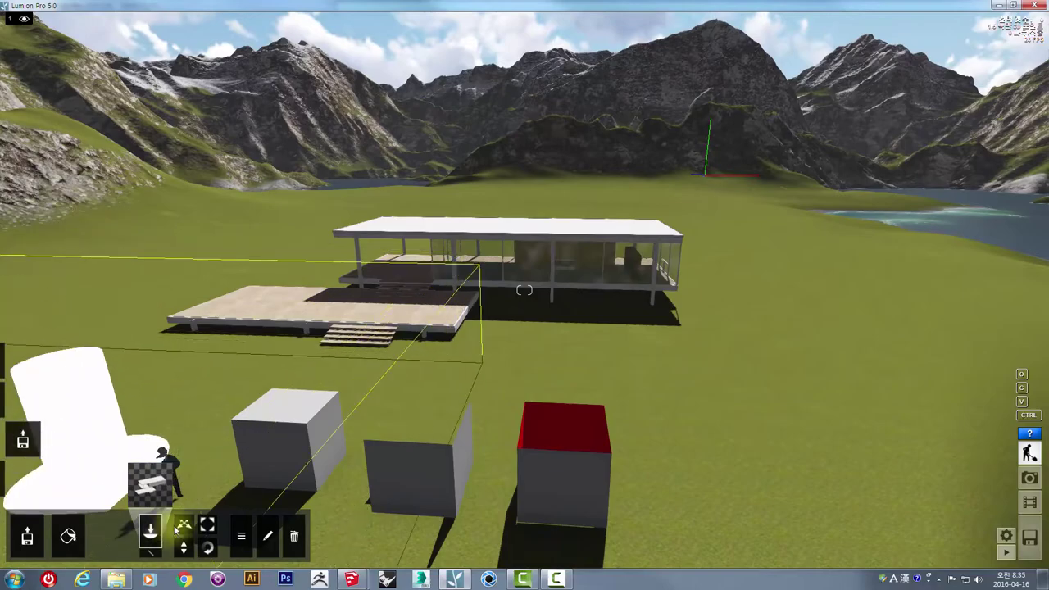
click(154, 483)
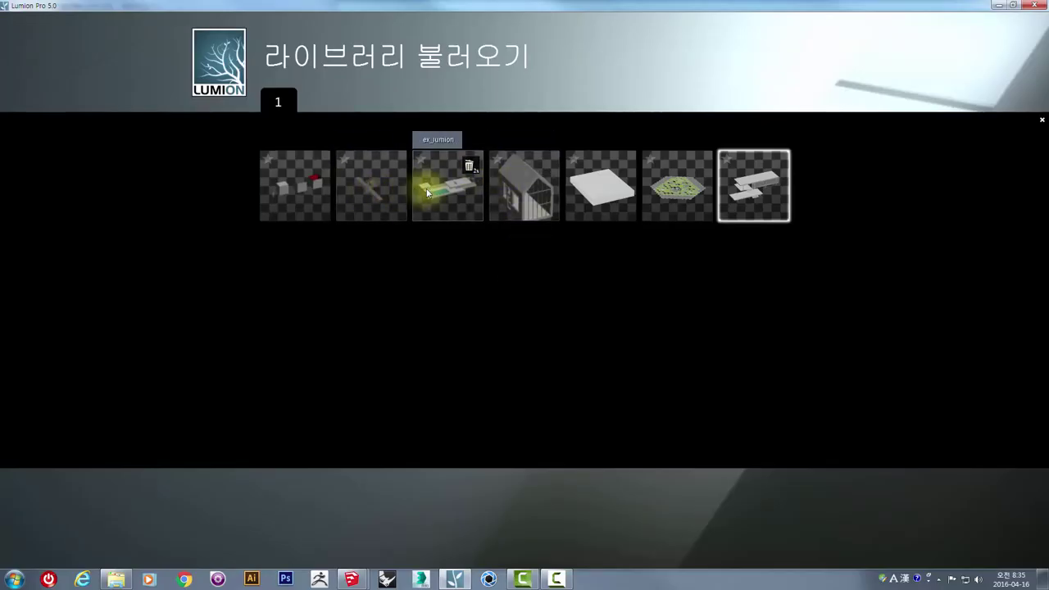
Place the gabled house model to the right of the Farnsworth House
click(509, 196)
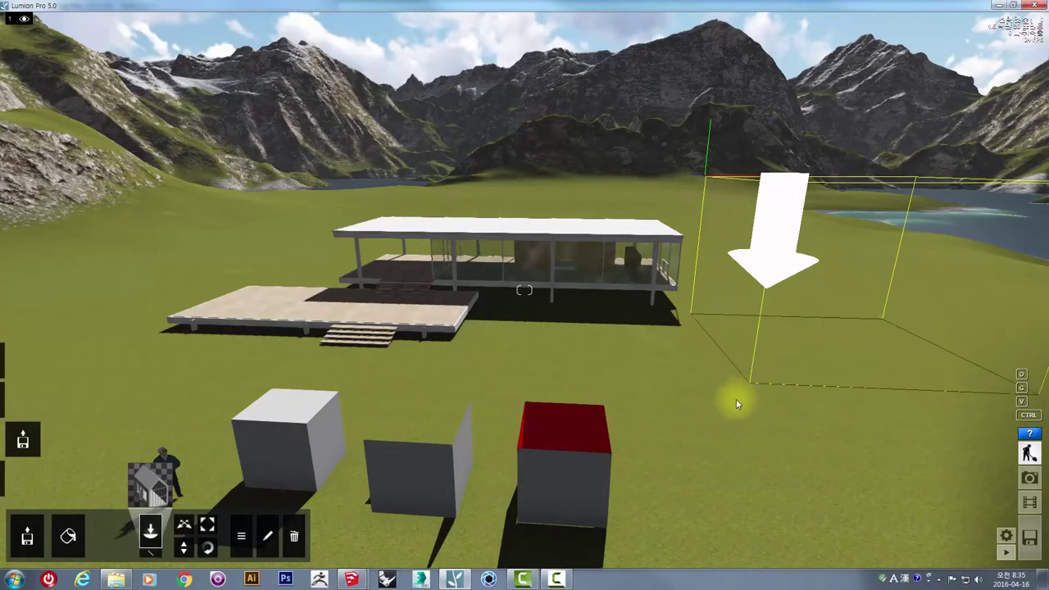
click(688, 355)
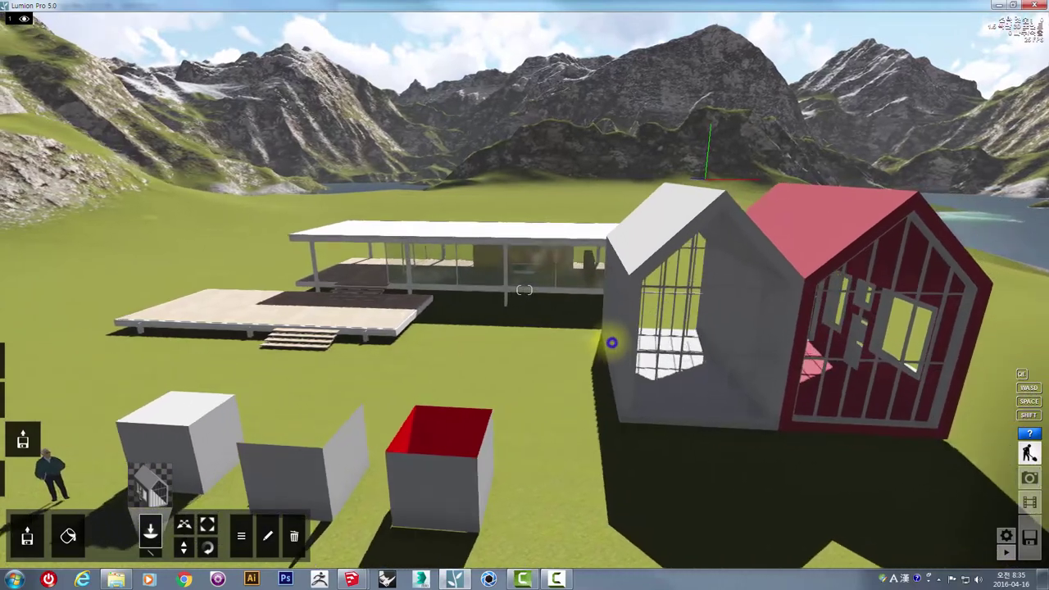
mouse_move(613, 347)
right_down()
mouse_move(382, 348)
mouse_move(452, 295)
mouse_move(374, 255)
mouse_move(459, 327)
mouse_move(542, 315)
mouse_move(513, 262)
mouse_move(545, 292)
mouse_move(569, 278)
mouse_move(556, 336)
mouse_move(545, 35)
mouse_move(680, 175)
right_up()
Move the camera back and around to see the whole scene and terrace
key(s)
drag(680, 176, 684, 311)
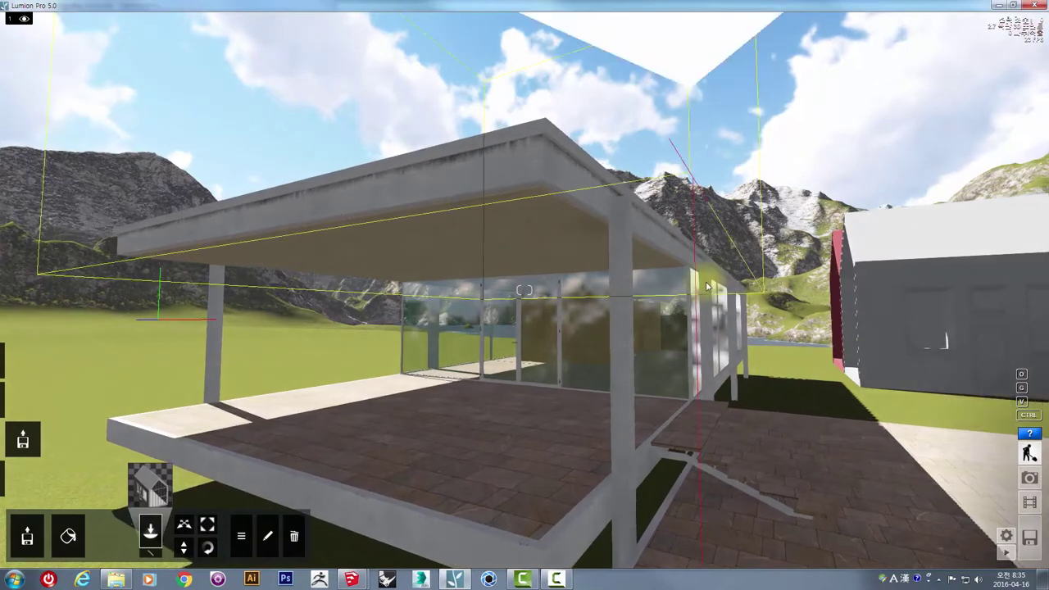
key(s)
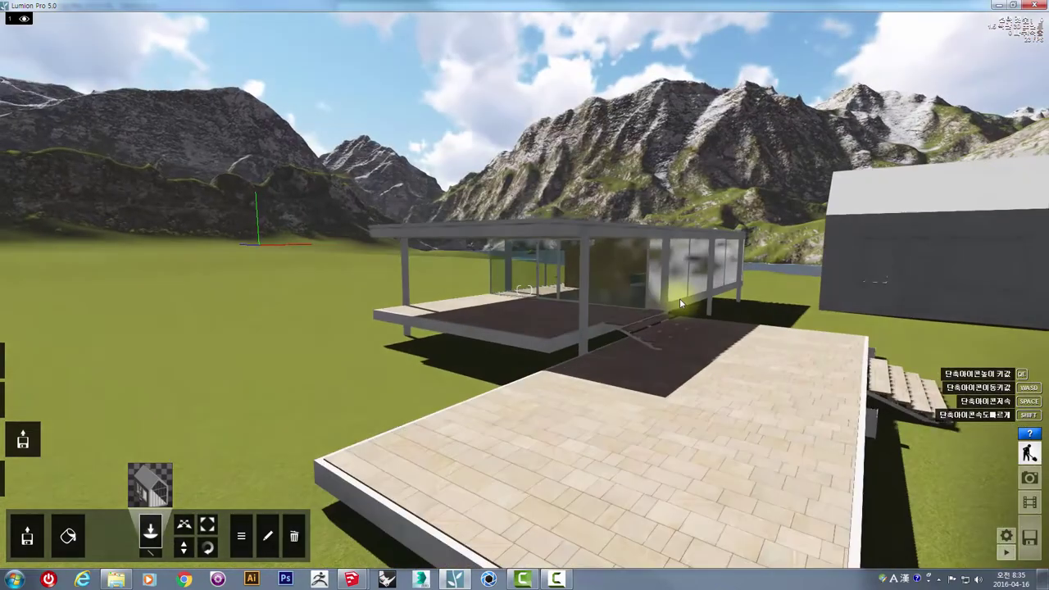
key(w)
mouse_move(689, 285)
right_down()
mouse_move(698, 279)
mouse_move(623, 255)
right_up()
key(s)
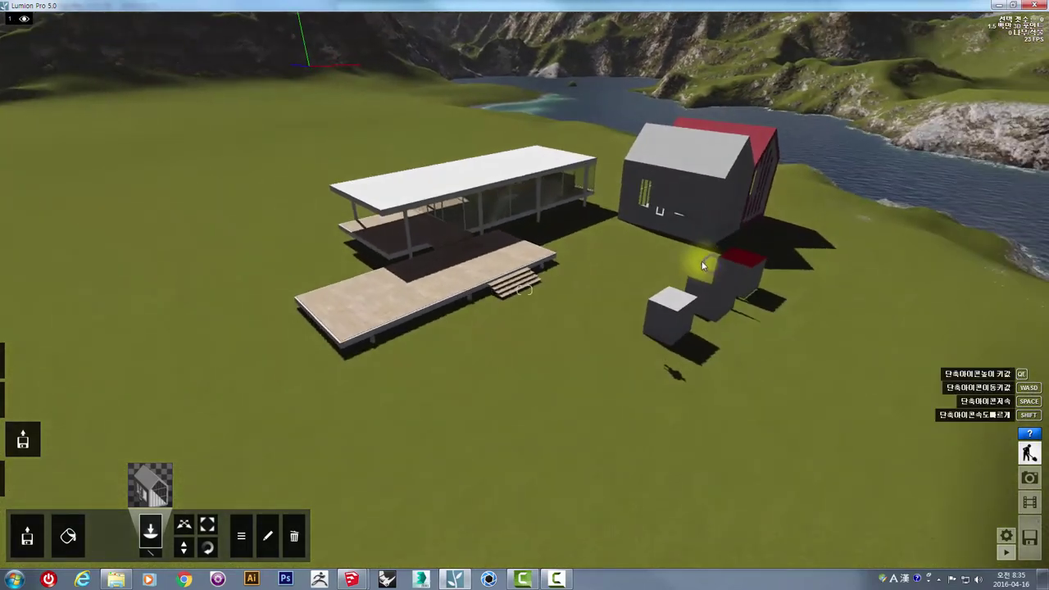
Switch to the Barcelona Pavilion model in SketchUp and orbit in on the main roof slab
key(s)
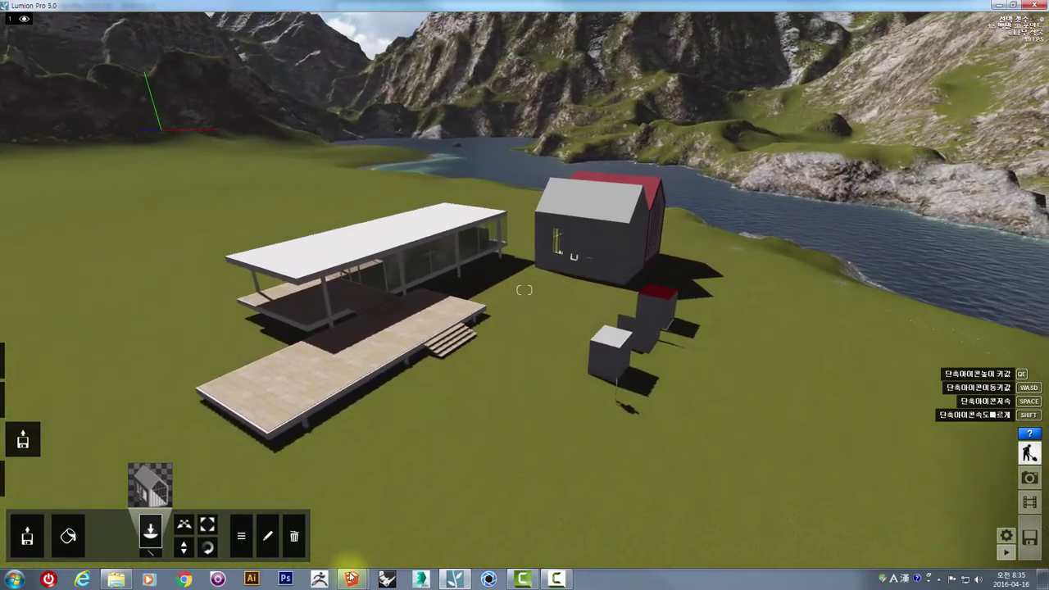
key(w)
click(423, 526)
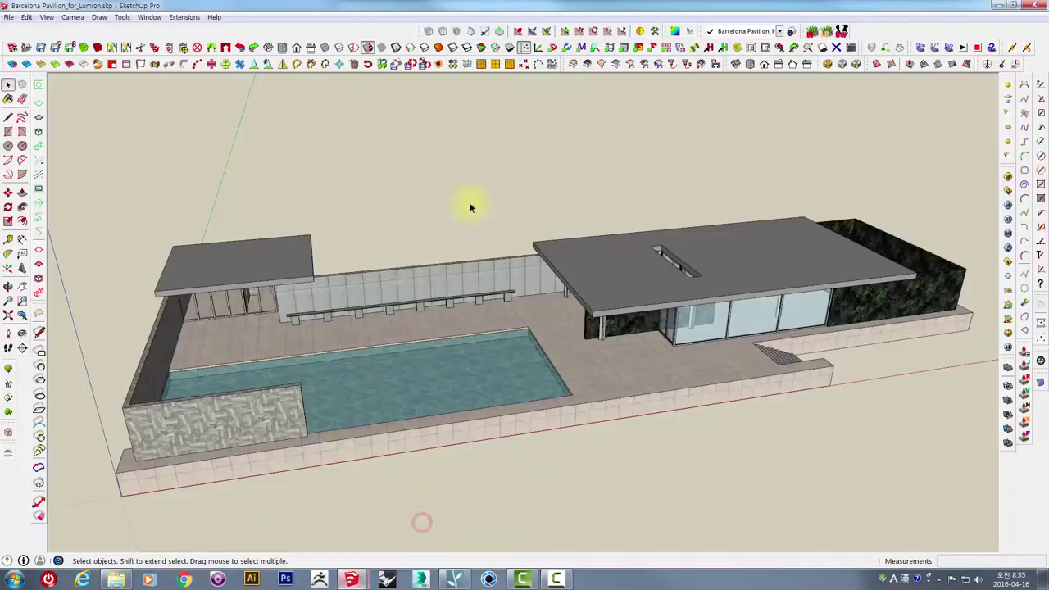
mouse_move(548, 202)
middle_down()
mouse_move(511, 273)
mouse_move(546, 257)
middle_up()
scroll(499, 298, up, 2)
click(519, 304)
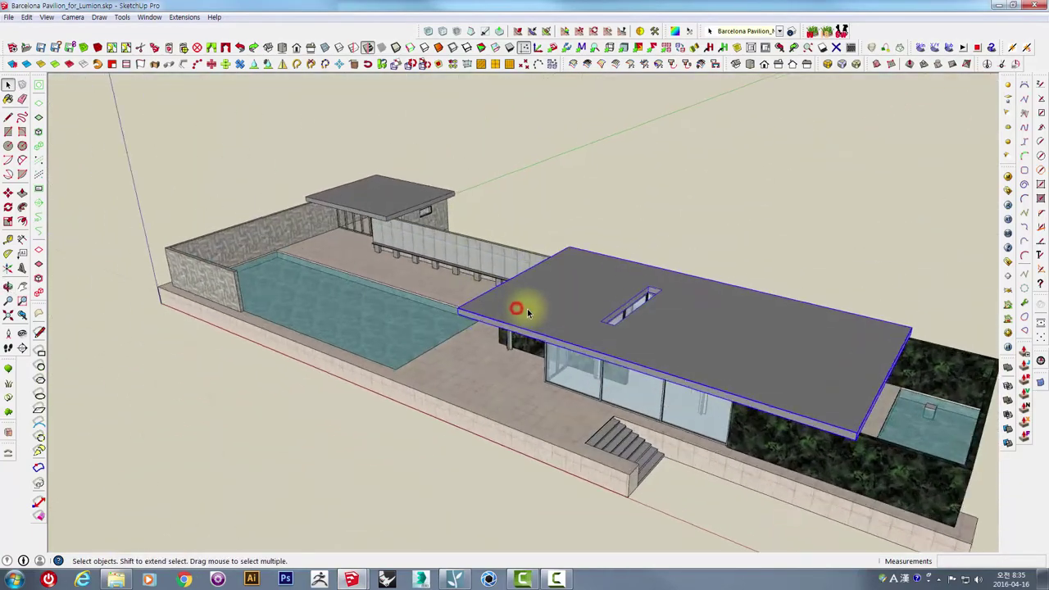
scroll(463, 328, up, 3)
scroll(463, 328, down, 5)
Orbit to low frontal, glass-front and aerial views of the pavilion
mouse_move(462, 328)
middle_down()
mouse_move(662, 237)
mouse_move(838, 237)
mouse_move(612, 376)
middle_up()
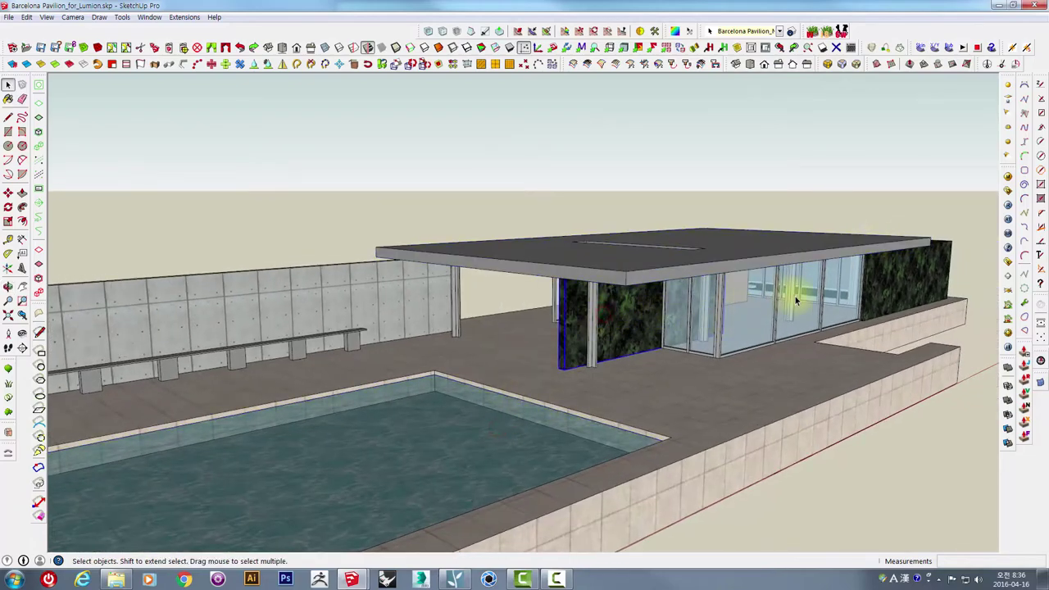
mouse_move(795, 300)
middle_down()
mouse_move(270, 262)
mouse_move(445, 246)
mouse_move(473, 348)
middle_up()
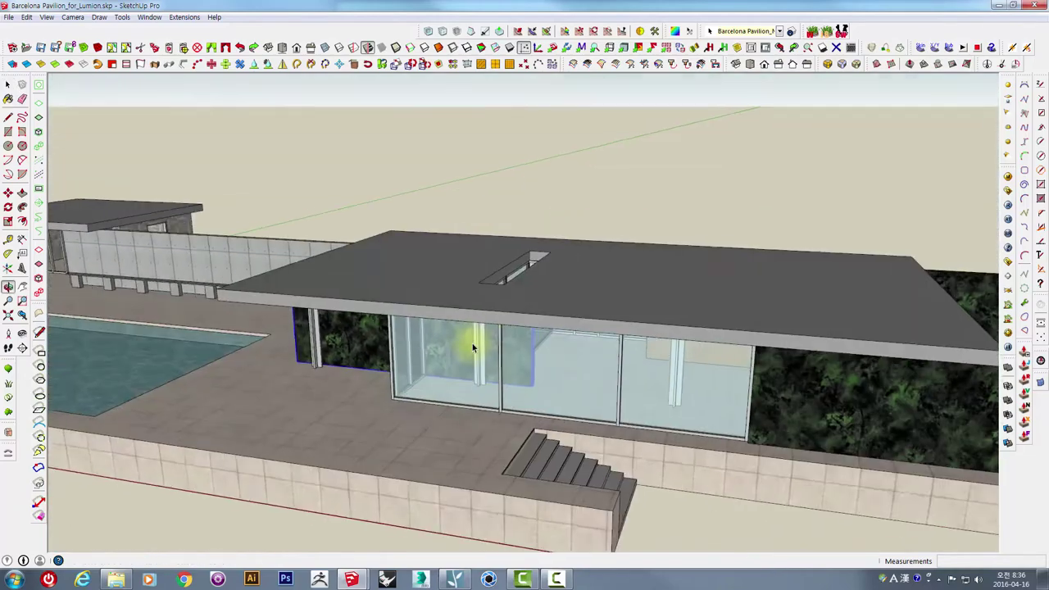
scroll(472, 348, down, 3)
mouse_move(580, 318)
middle_down()
mouse_move(402, 426)
mouse_move(412, 389)
mouse_move(417, 440)
mouse_move(421, 389)
mouse_move(467, 335)
mouse_move(579, 247)
mouse_move(505, 259)
middle_up()
scroll(458, 344, up, 3)
scroll(457, 340, down, 3)
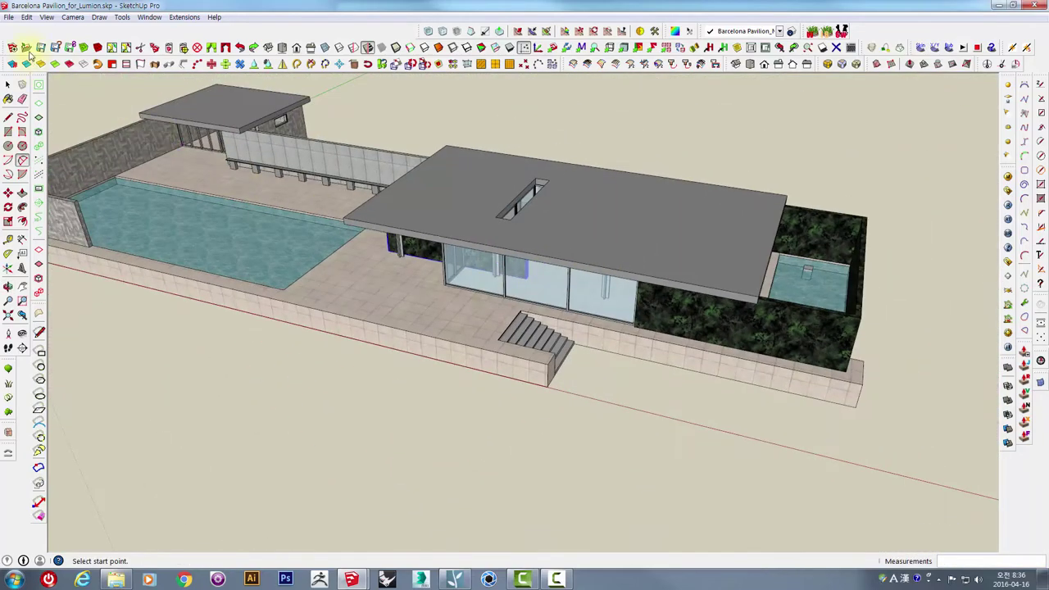
Save As to the Desktop as Barcelona Pavilion_for_Lumion.skp with type SketchUp Version 8 (*.skp)
click(10, 17)
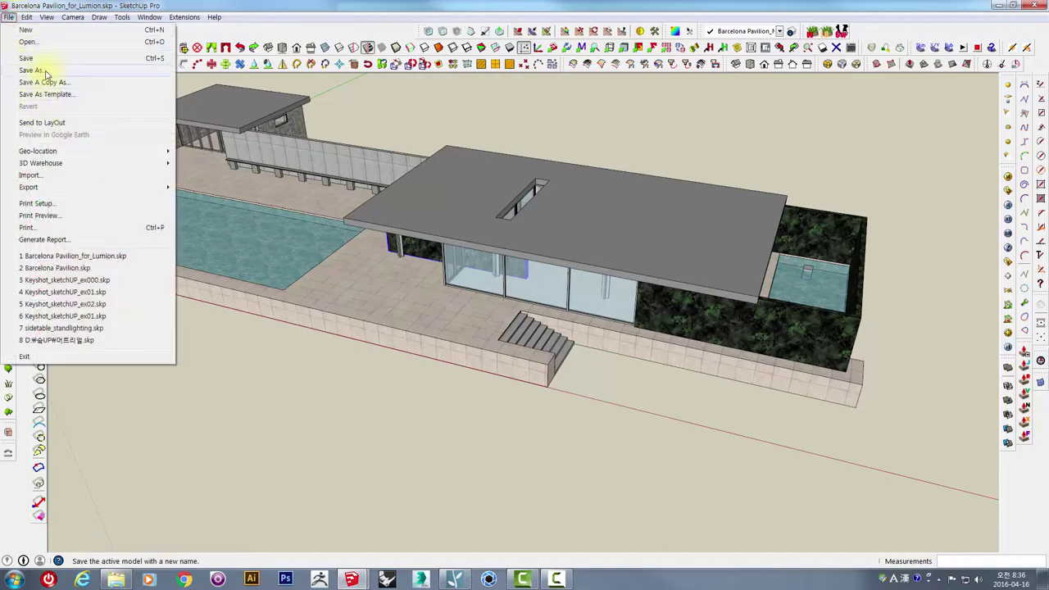
click(45, 71)
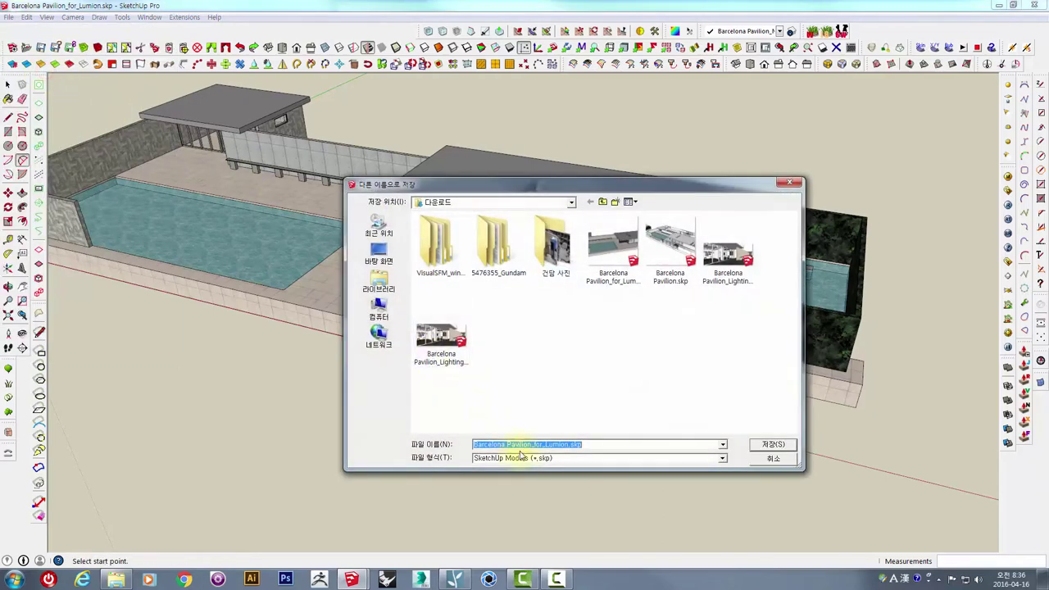
click(378, 254)
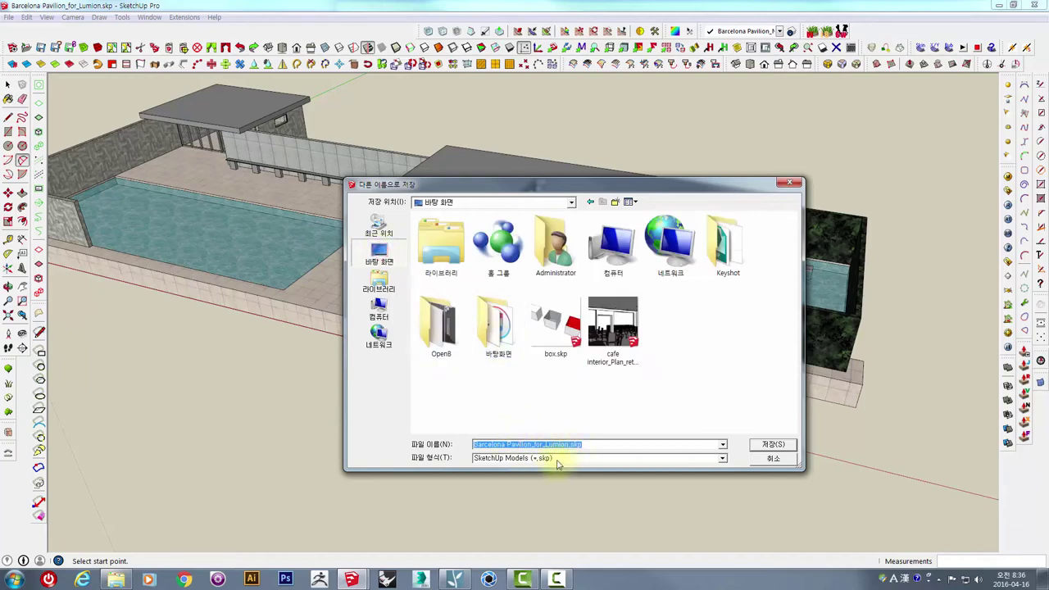
click(525, 460)
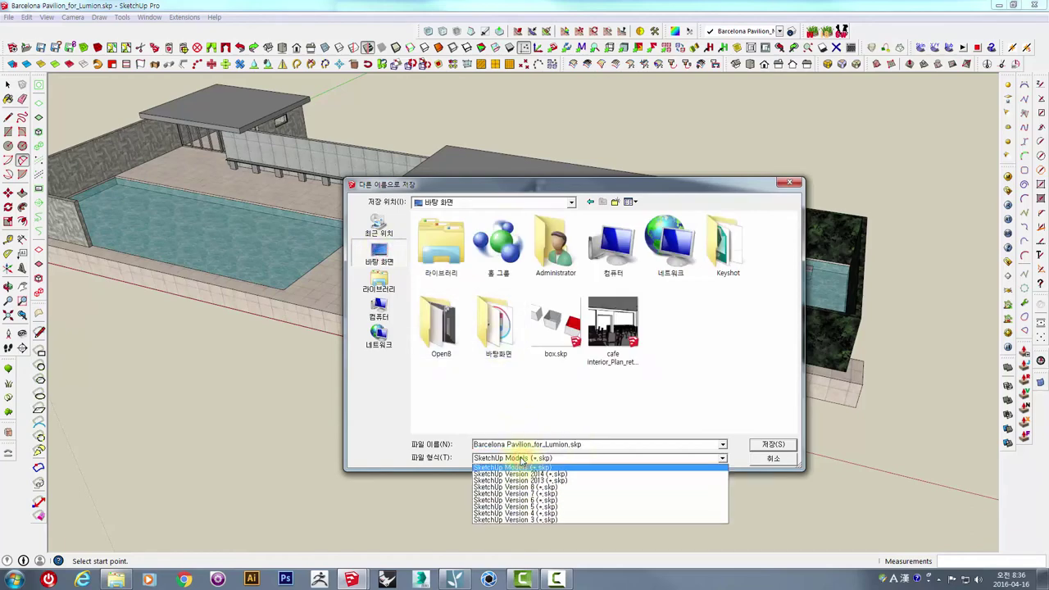
click(498, 489)
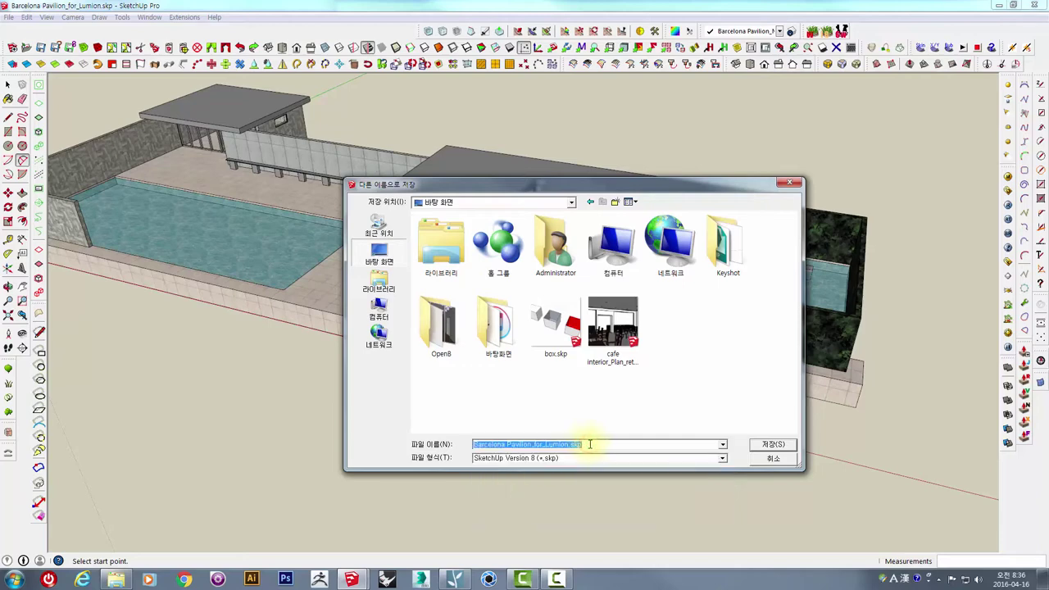
click(772, 447)
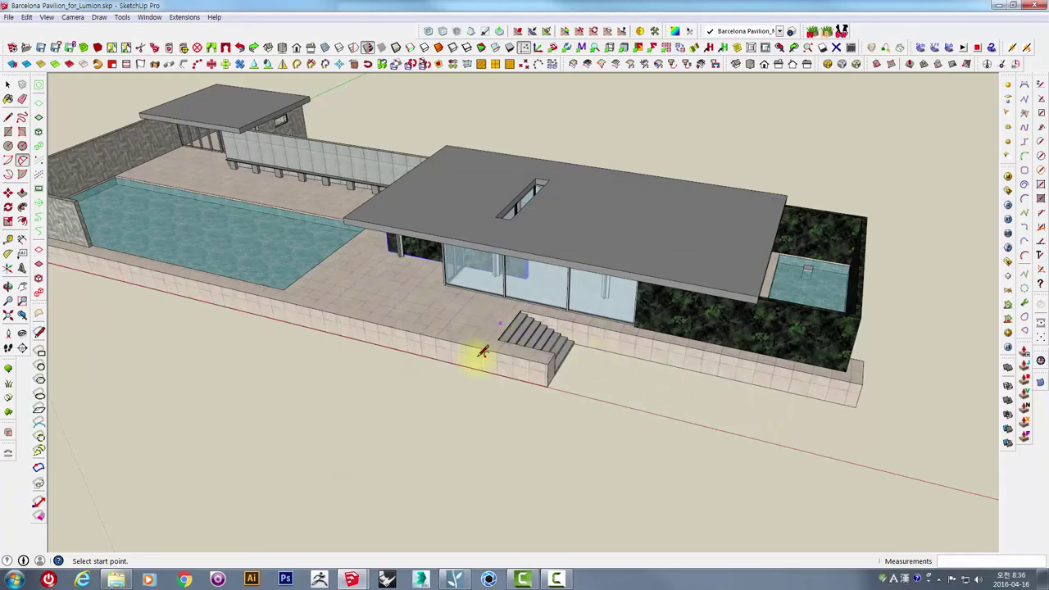
Bring Lumion back to the front and turn the camera so the buildings shift right
click(354, 579)
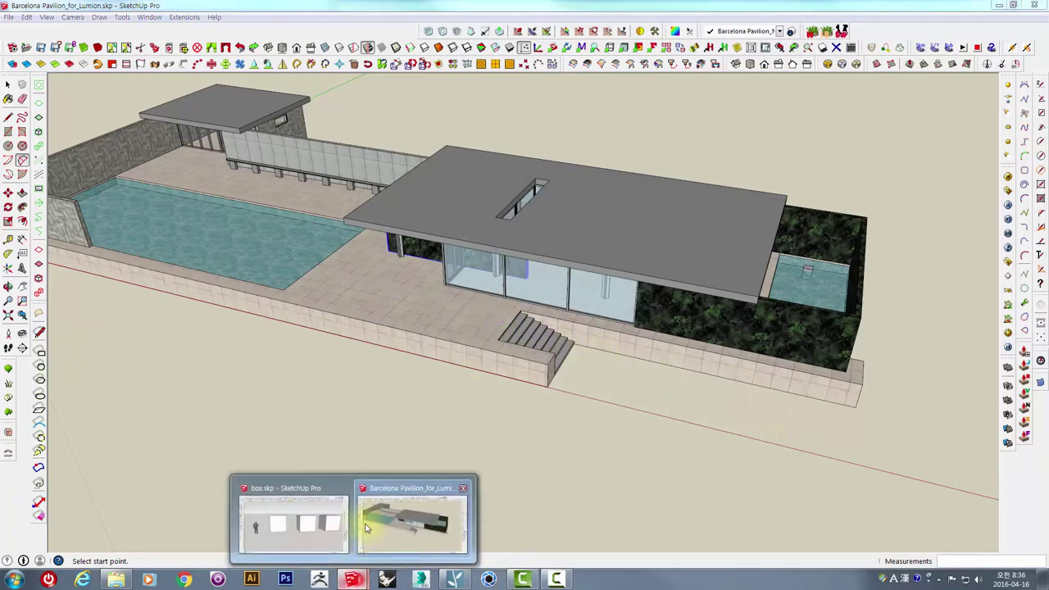
click(449, 580)
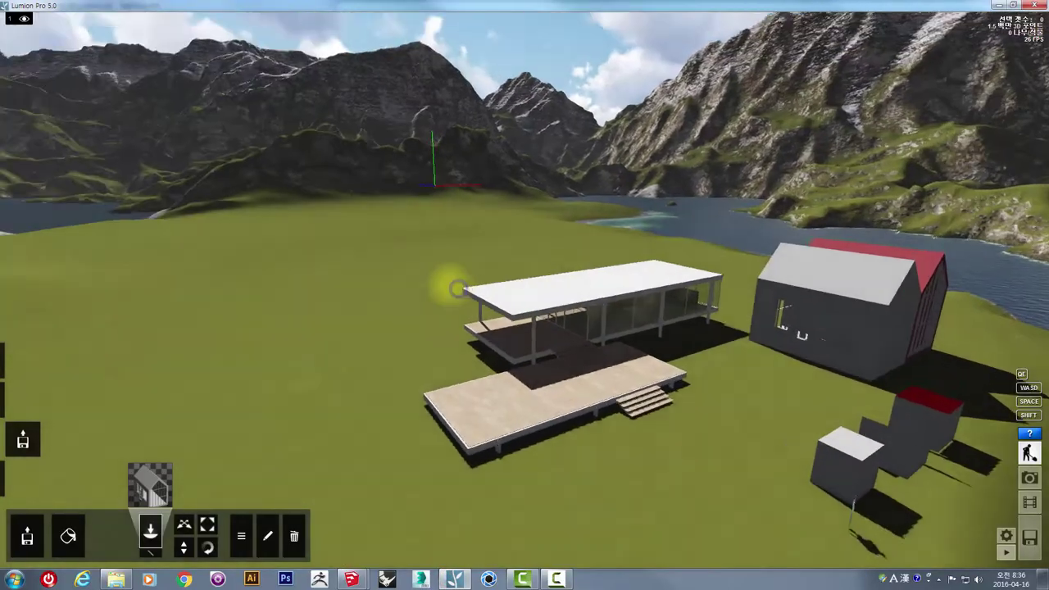
right_drag(422, 274, 386, 304)
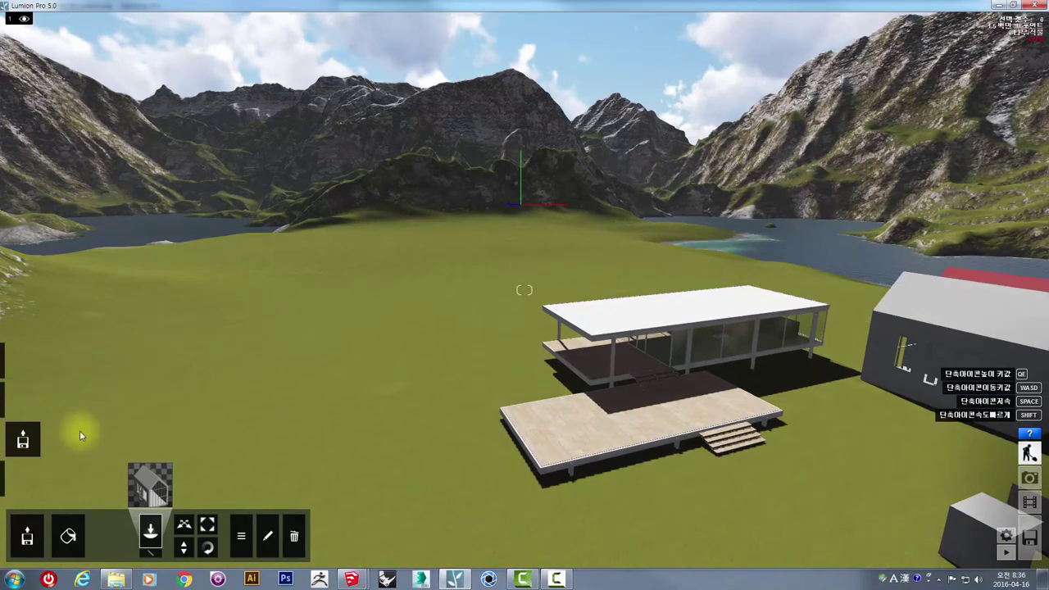
Import Barcelona Pavilion_for_Lumion.skp from the Desktop and confirm its name
click(29, 537)
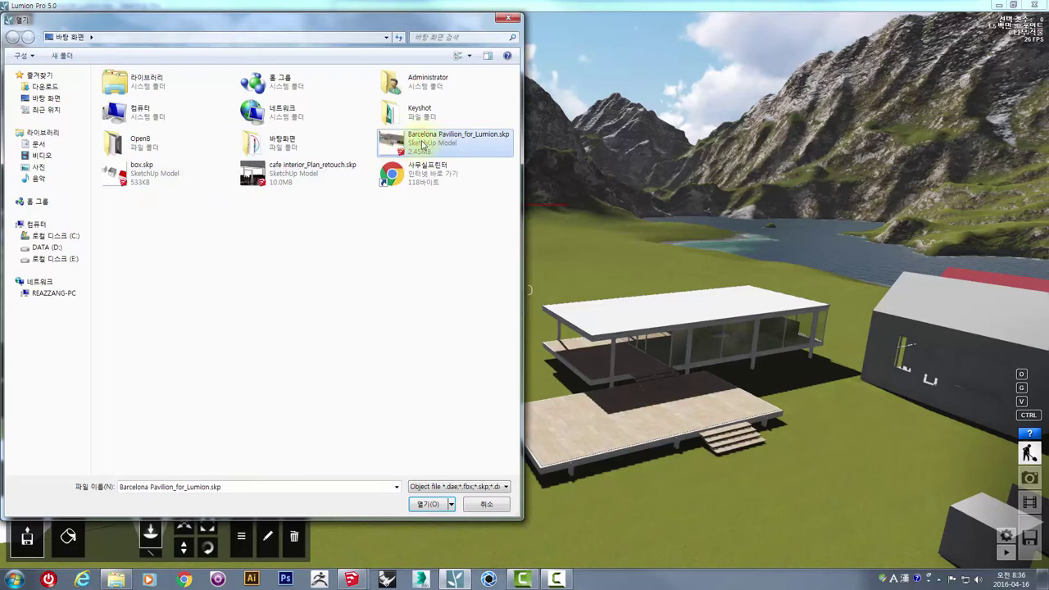
click(426, 504)
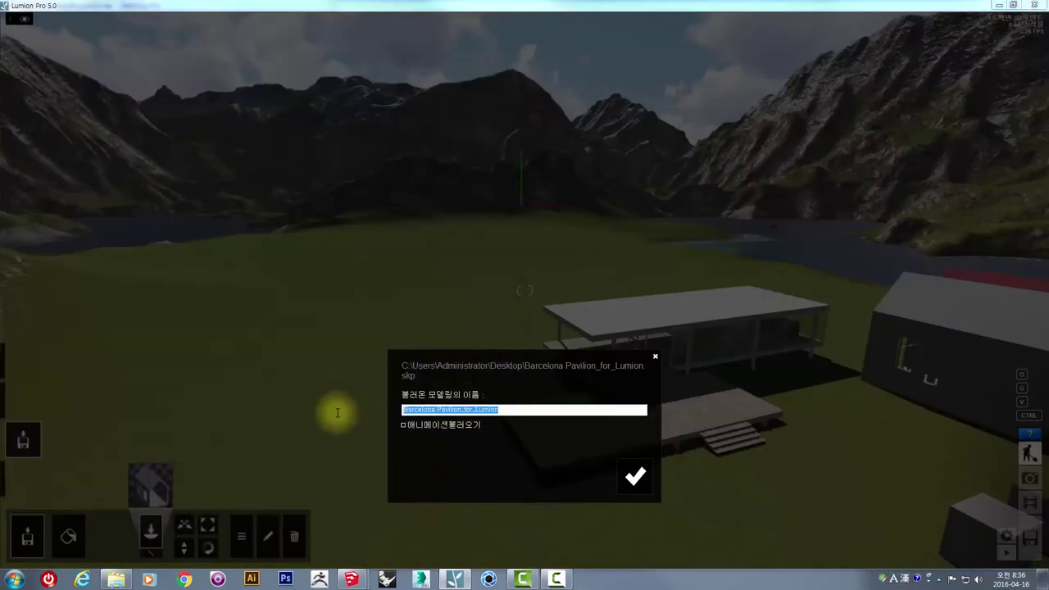
click(489, 392)
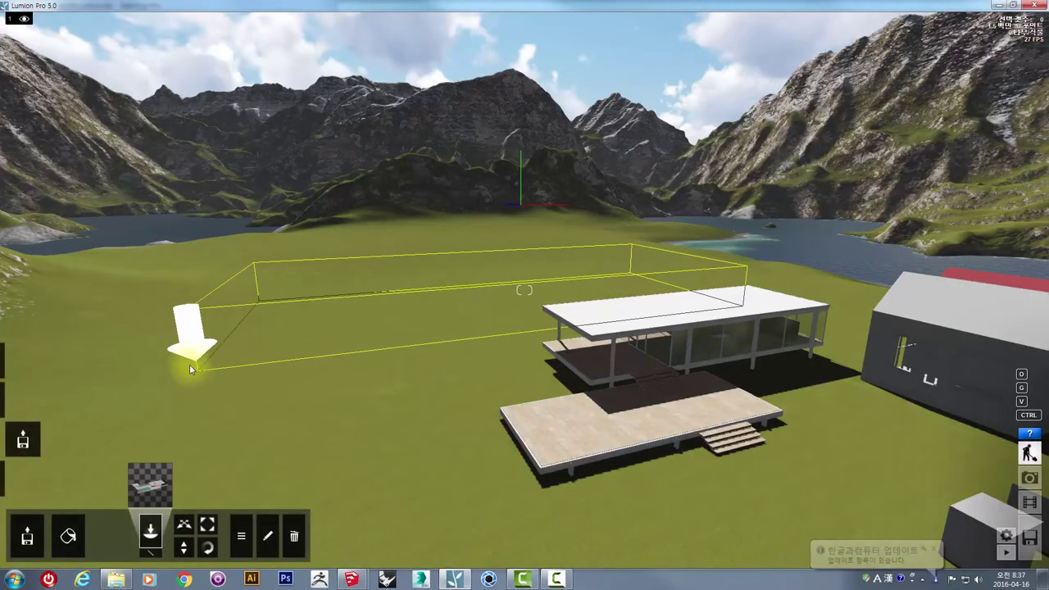
Place the imported pavilion on the grass left of the Farnsworth House
click(190, 366)
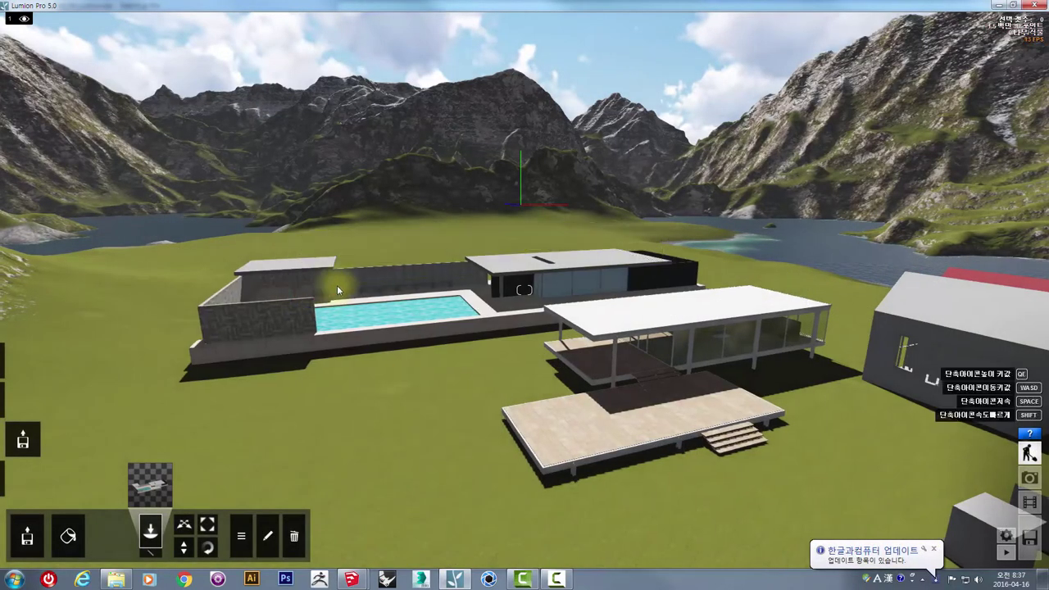
mouse_move(337, 288)
middle_down()
mouse_move(237, 327)
mouse_move(366, 312)
middle_up()
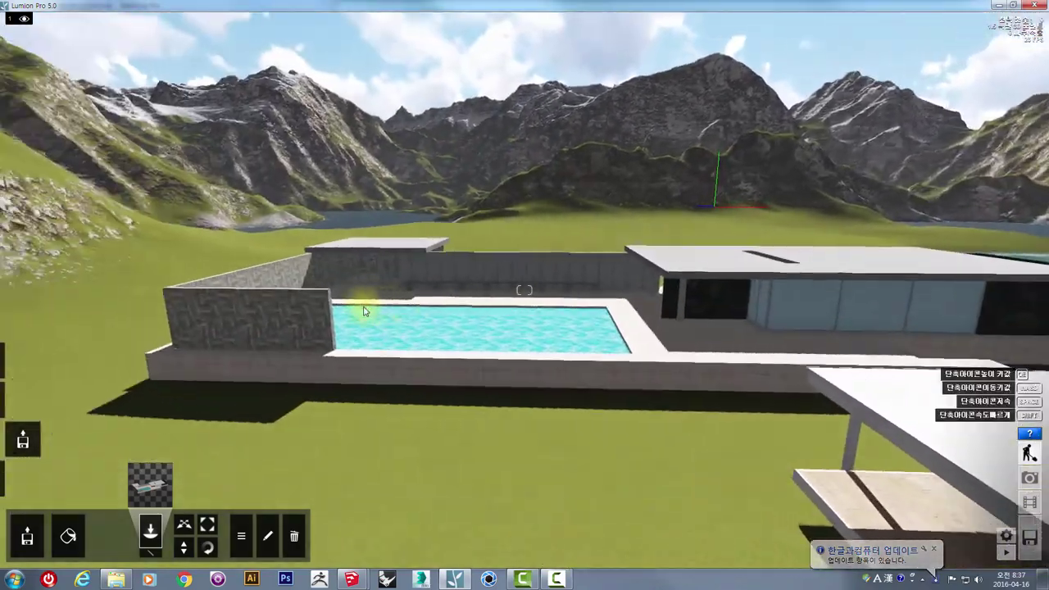
scroll(428, 281, up, 5)
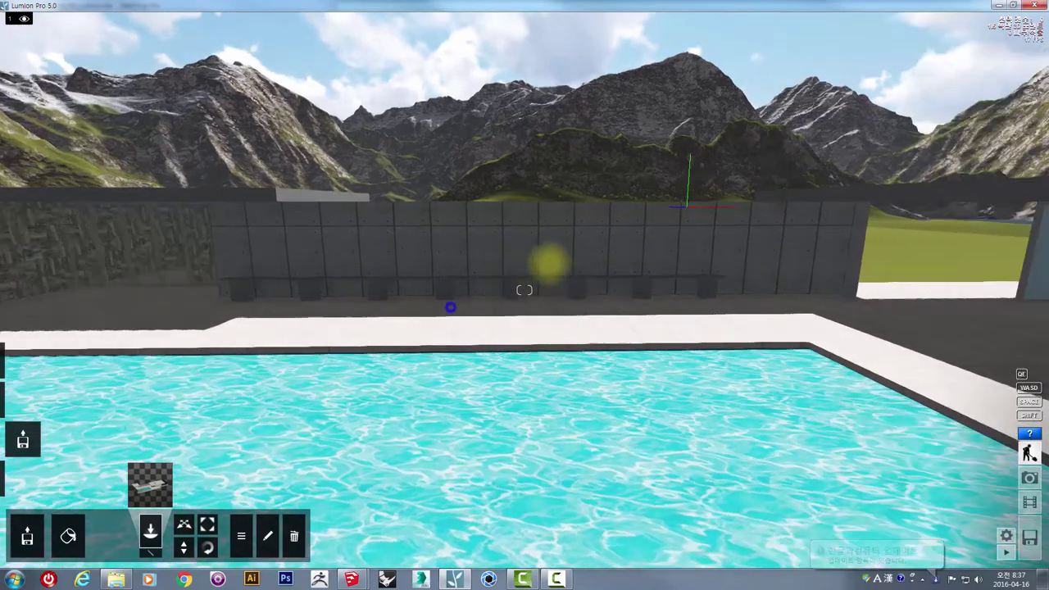
scroll(450, 307, down, 5)
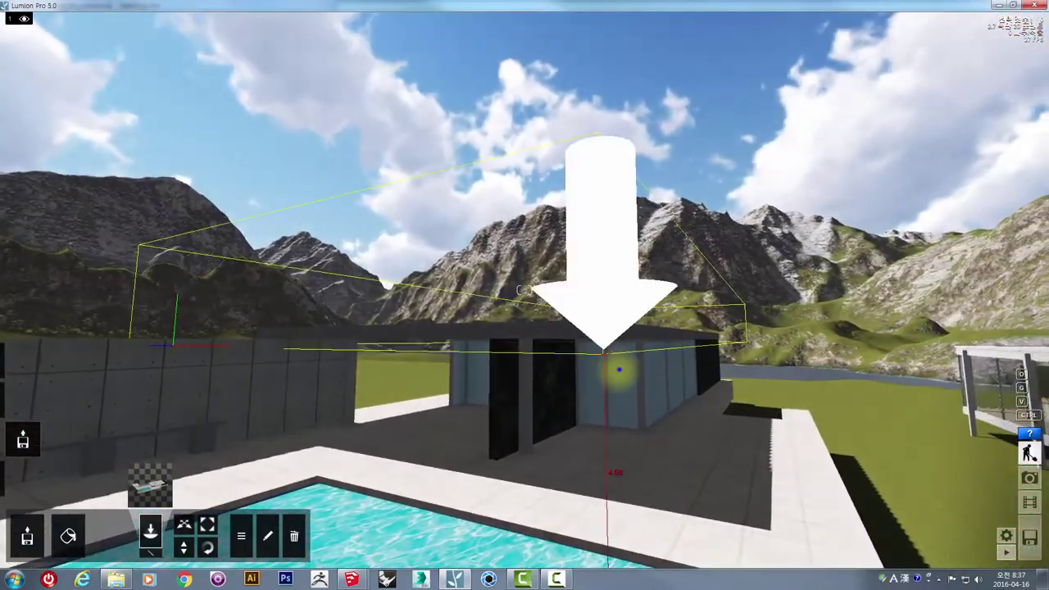
Swing the view over the pool and back out to frame the pavilion and glass house
right_drag(618, 370, 613, 370)
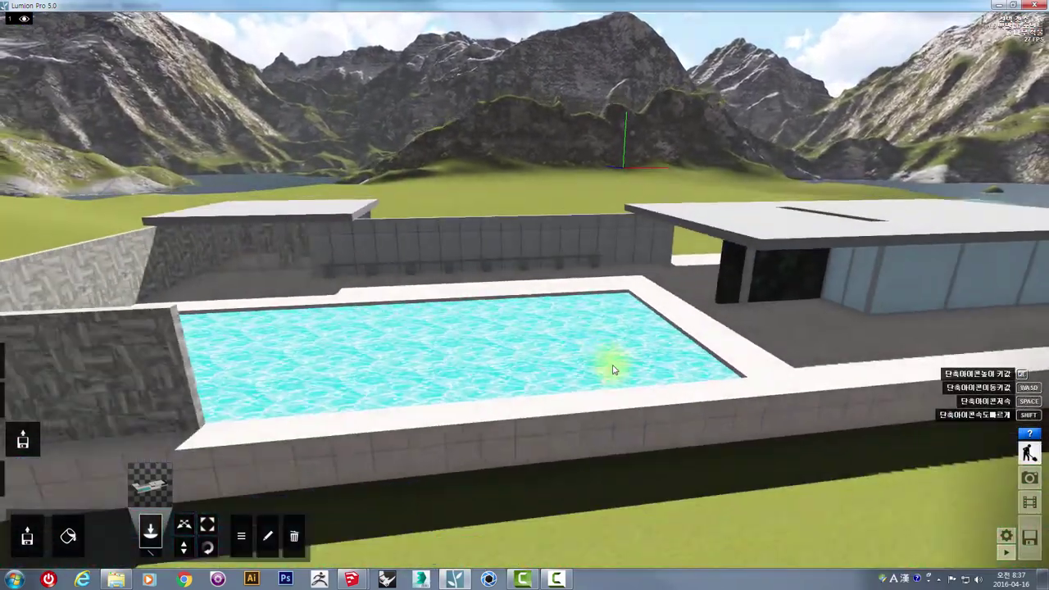
scroll(613, 371, down, 5)
right_drag(615, 358, 578, 361)
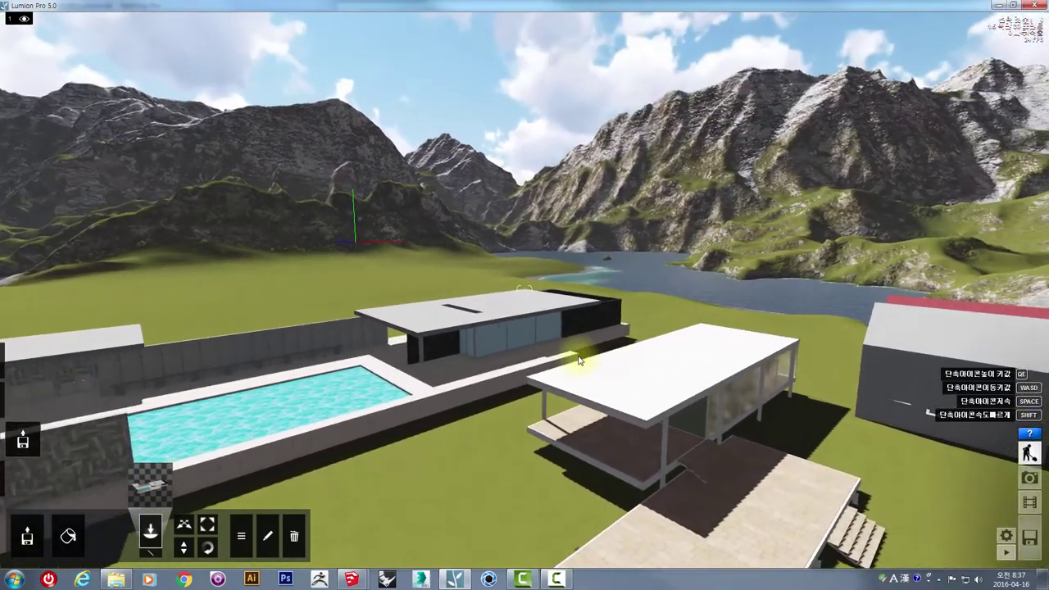
scroll(384, 367, up, 5)
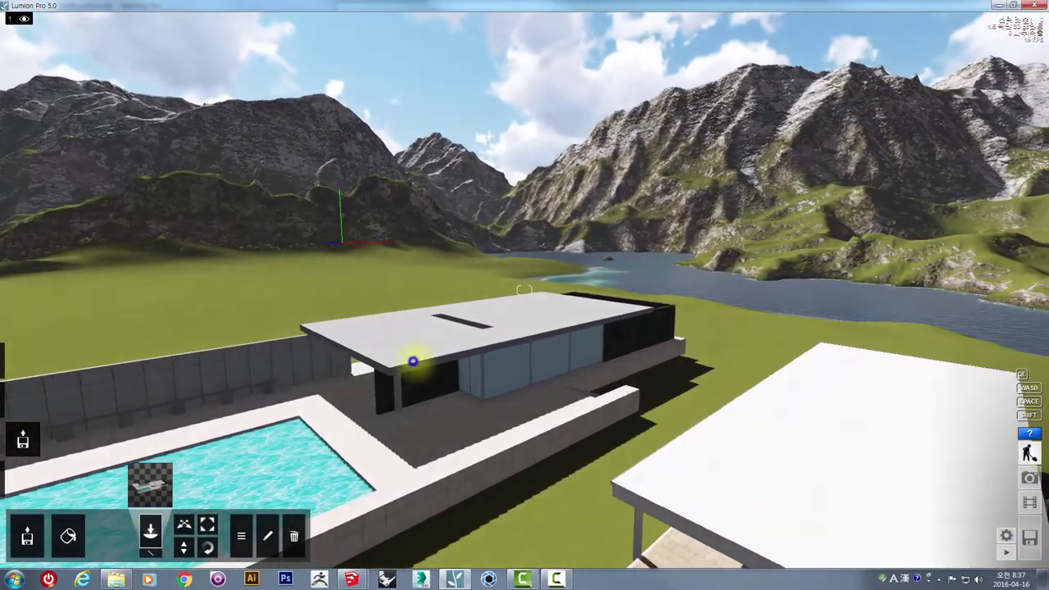
right_drag(413, 361, 434, 358)
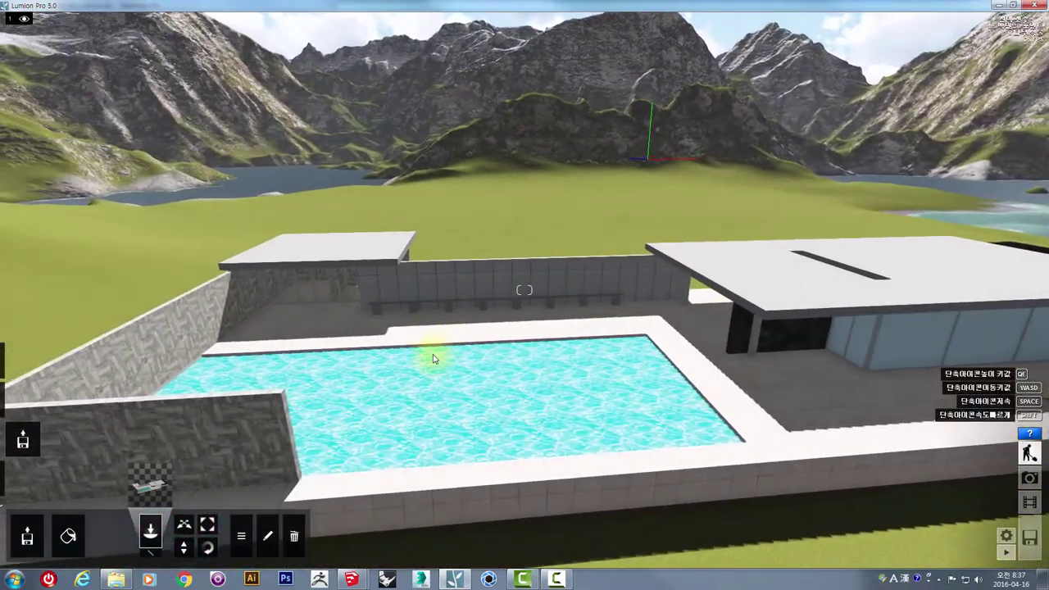
drag(434, 358, 515, 301)
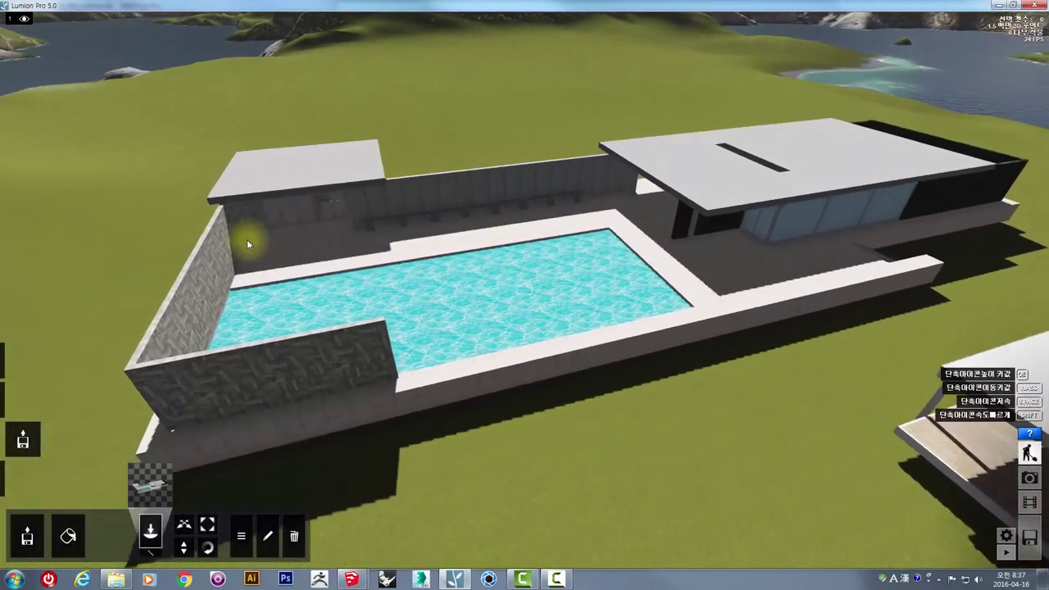
With Move Object, drag the Barcelona Pavilion by its handle to a new spot on open grass
mouse_move(148, 211)
mouse_down()
mouse_move(83, 148)
mouse_move(184, 525)
mouse_up()
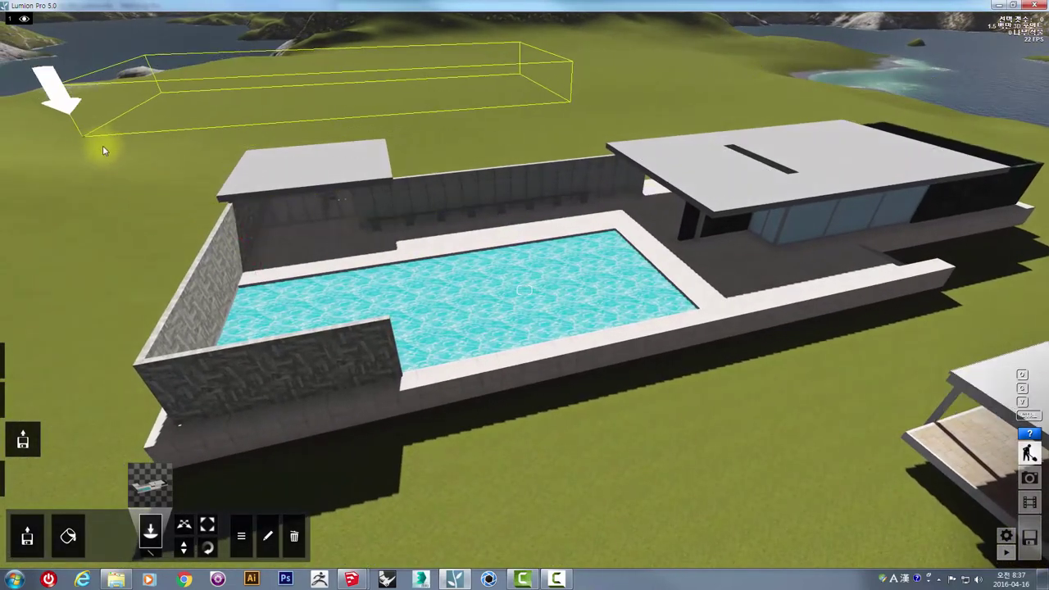
click(184, 525)
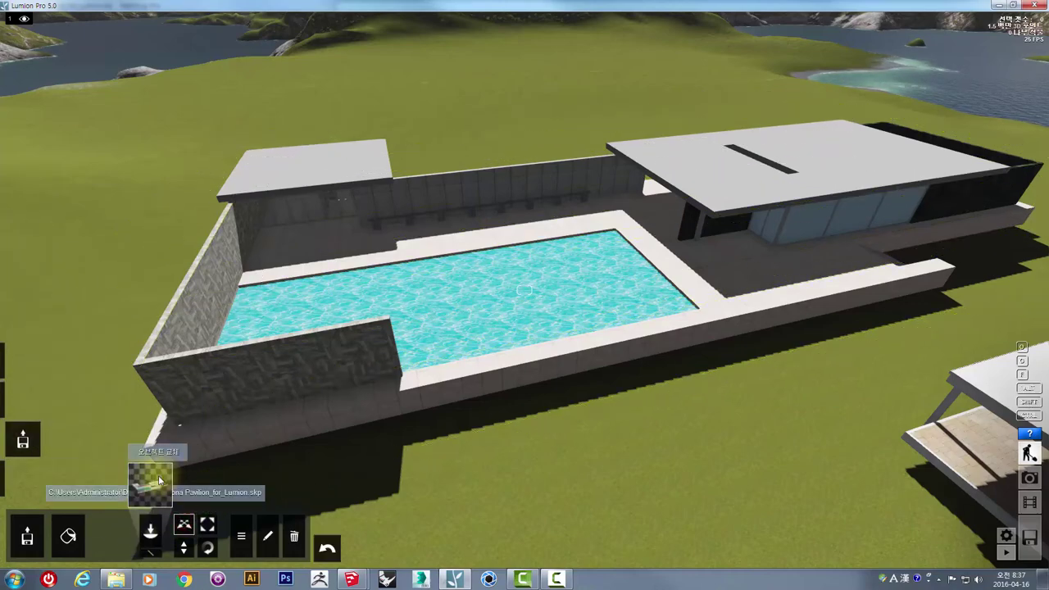
scroll(350, 465, up, 3)
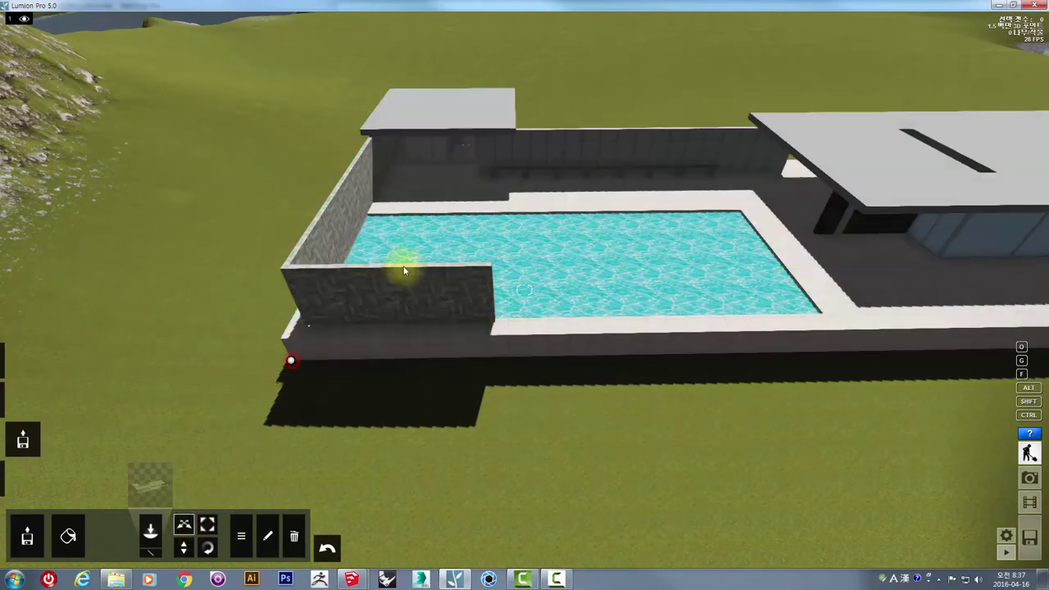
drag(292, 361, 382, 254)
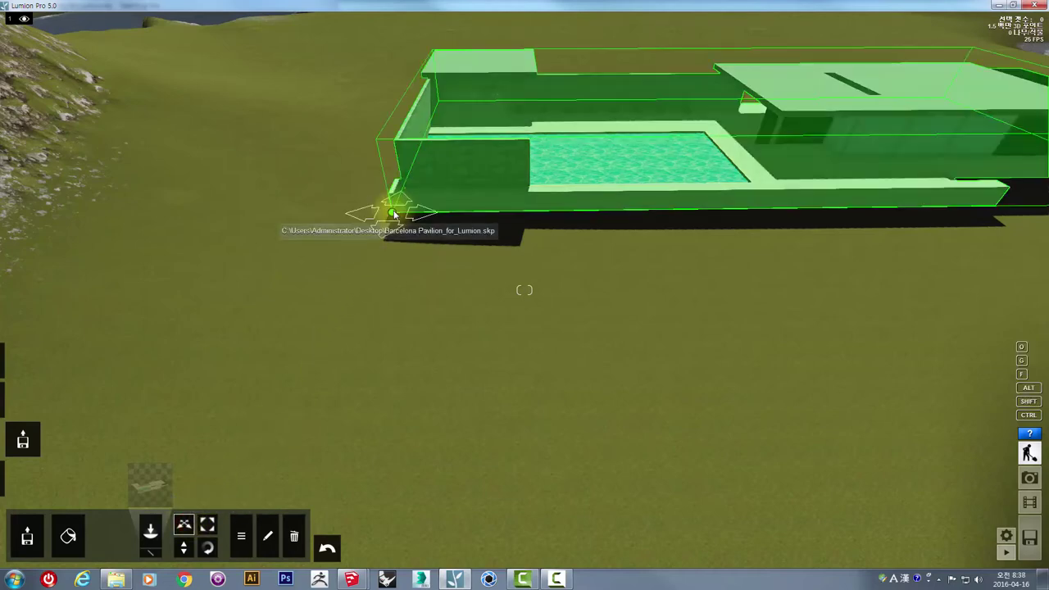
Raise the pavilion with Move Height, then lower it back onto the ground
mouse_move(363, 352)
right_down()
mouse_move(417, 341)
mouse_move(364, 226)
right_up()
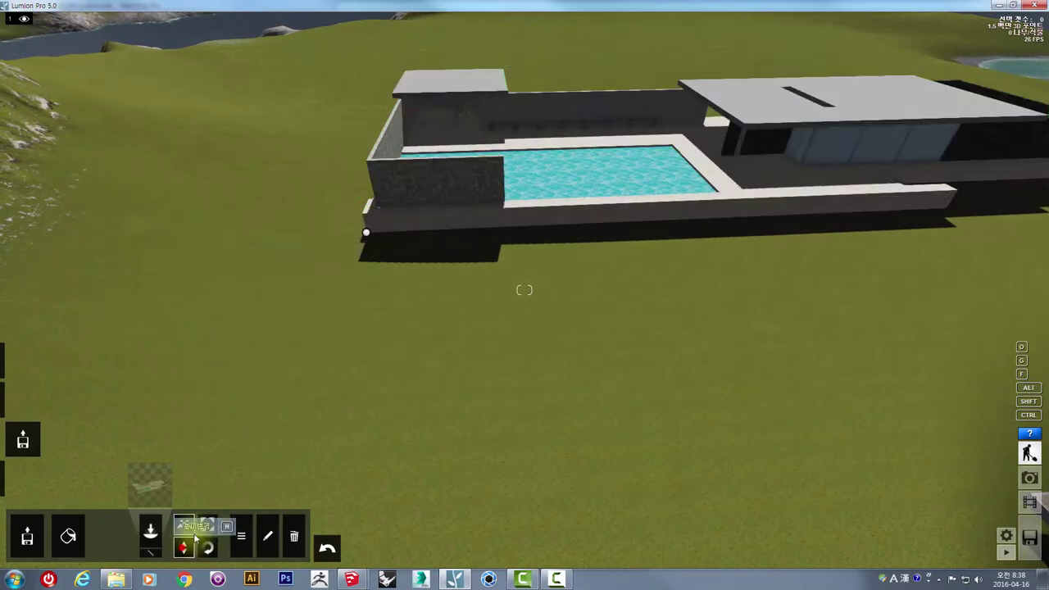
mouse_move(365, 204)
mouse_down()
mouse_move(367, 134)
mouse_move(347, 189)
mouse_up()
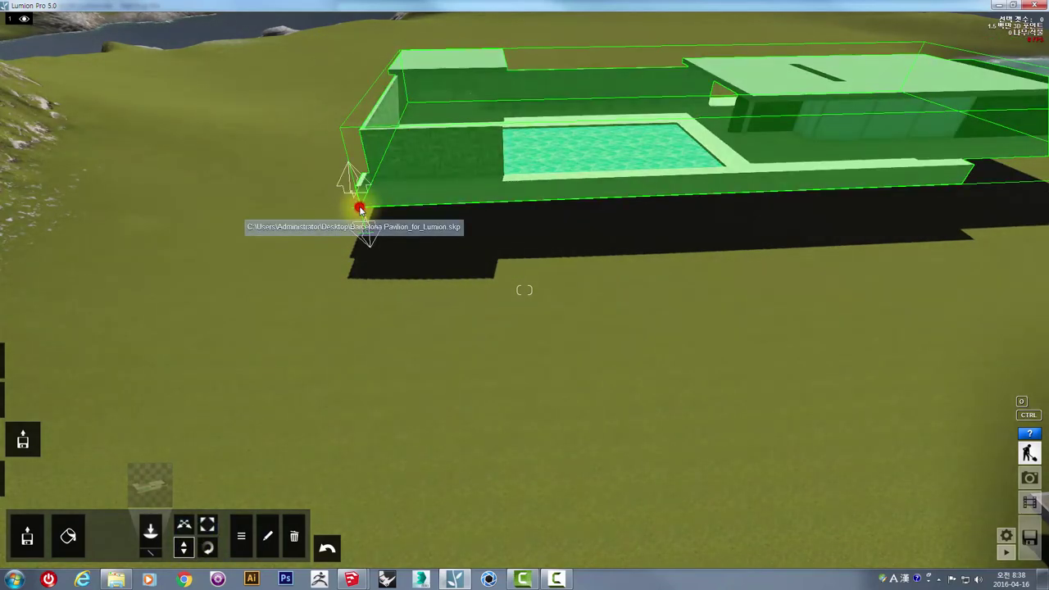
drag(363, 218, 388, 299)
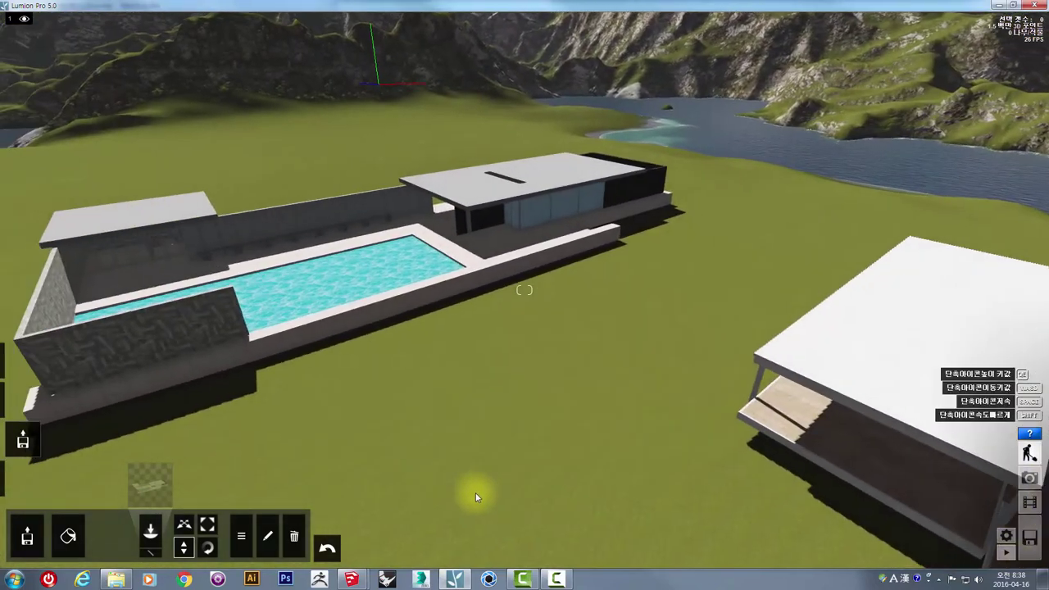
Rotate the Barcelona Pavilion so it sits squared up with its pool facing forward
click(210, 550)
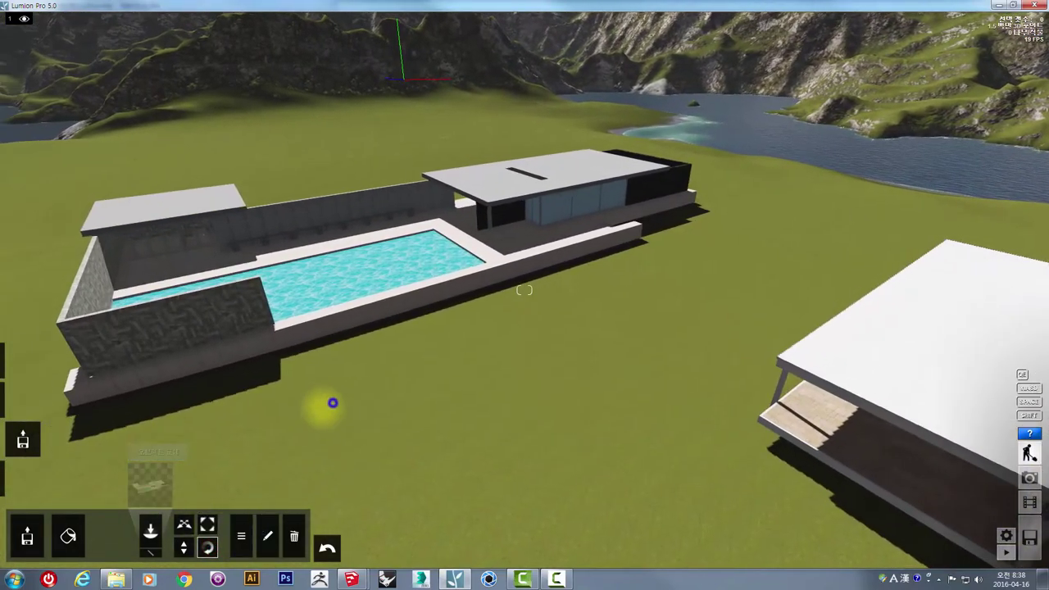
right_drag(333, 400, 251, 314)
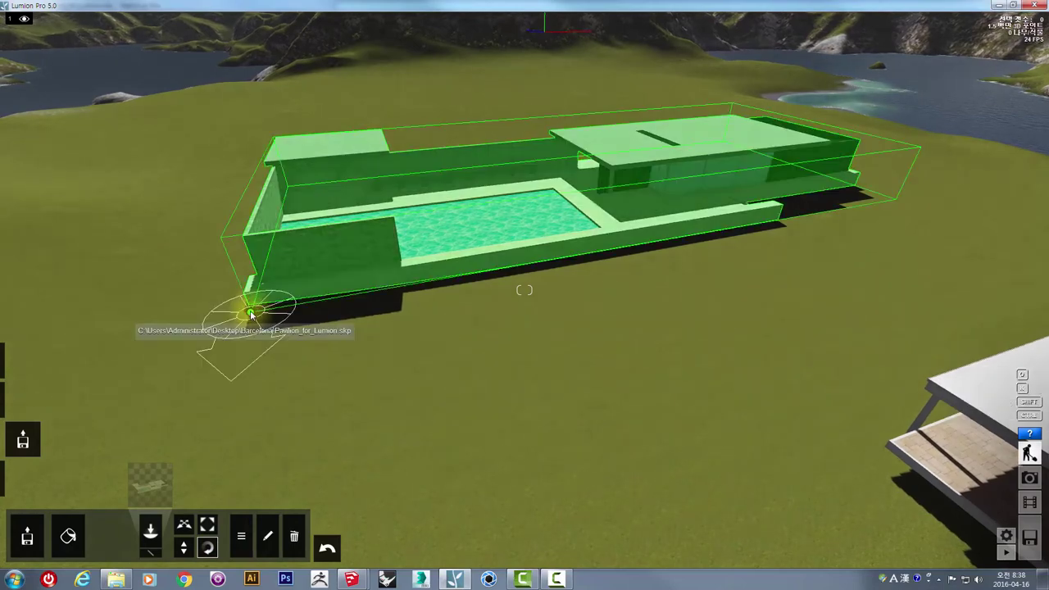
mouse_move(267, 319)
mouse_down()
mouse_move(252, 346)
mouse_move(237, 343)
mouse_up()
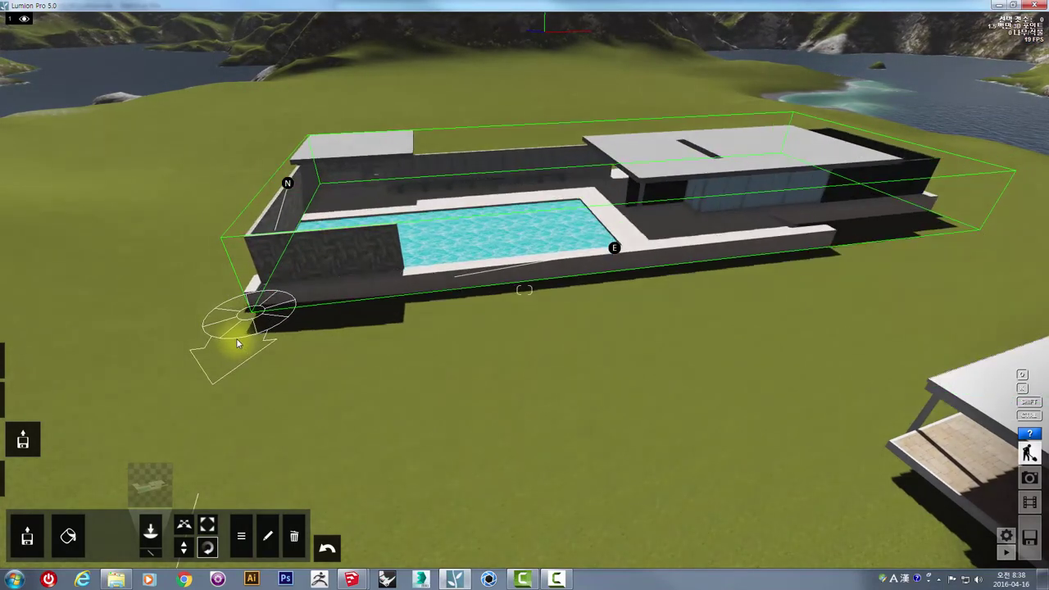
drag(327, 467, 329, 466)
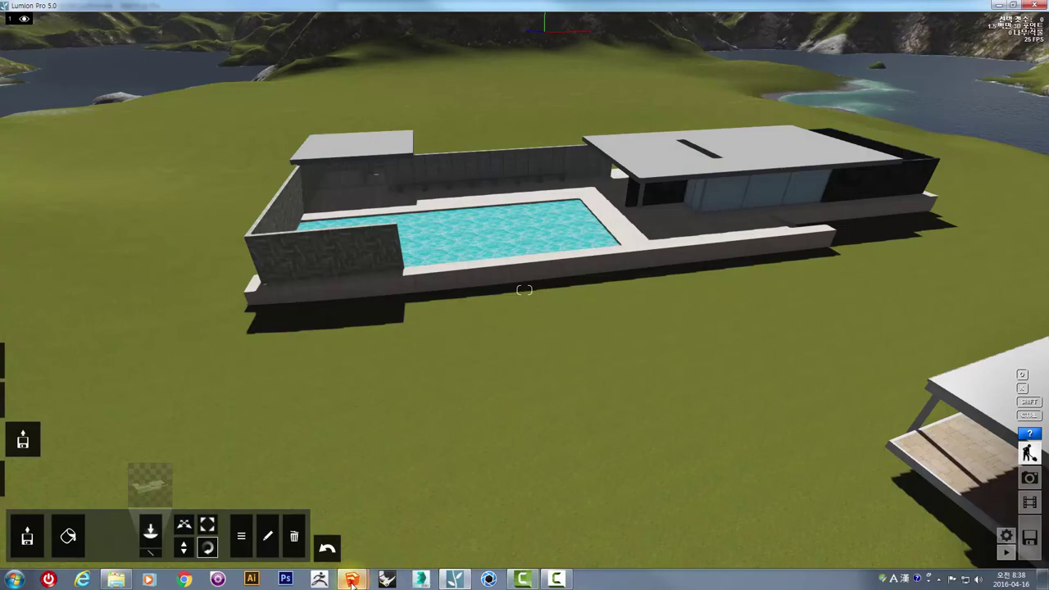
mouse_move(351, 579)
click(288, 524)
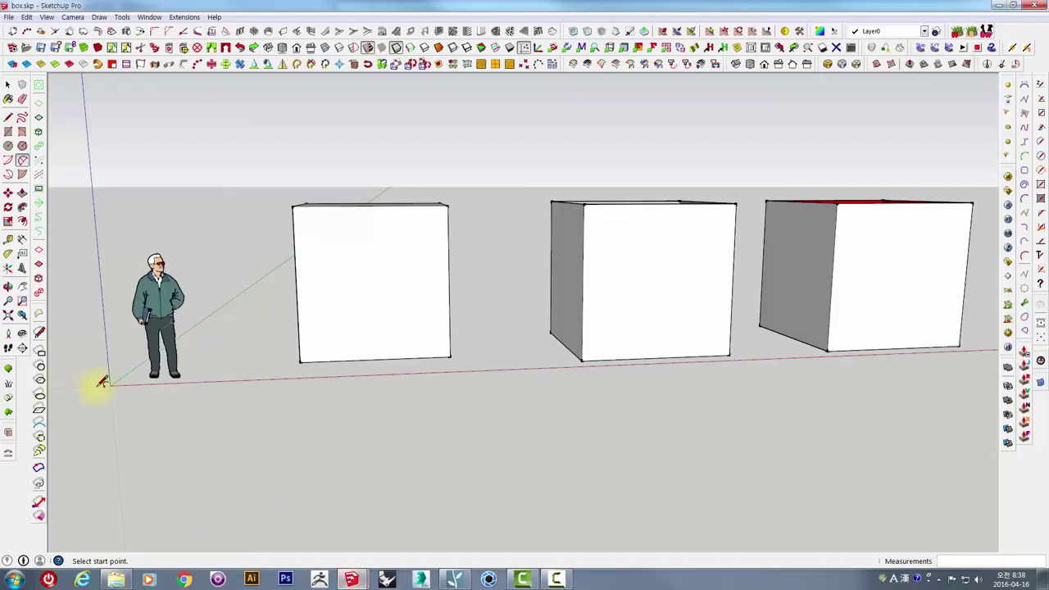
click(462, 581)
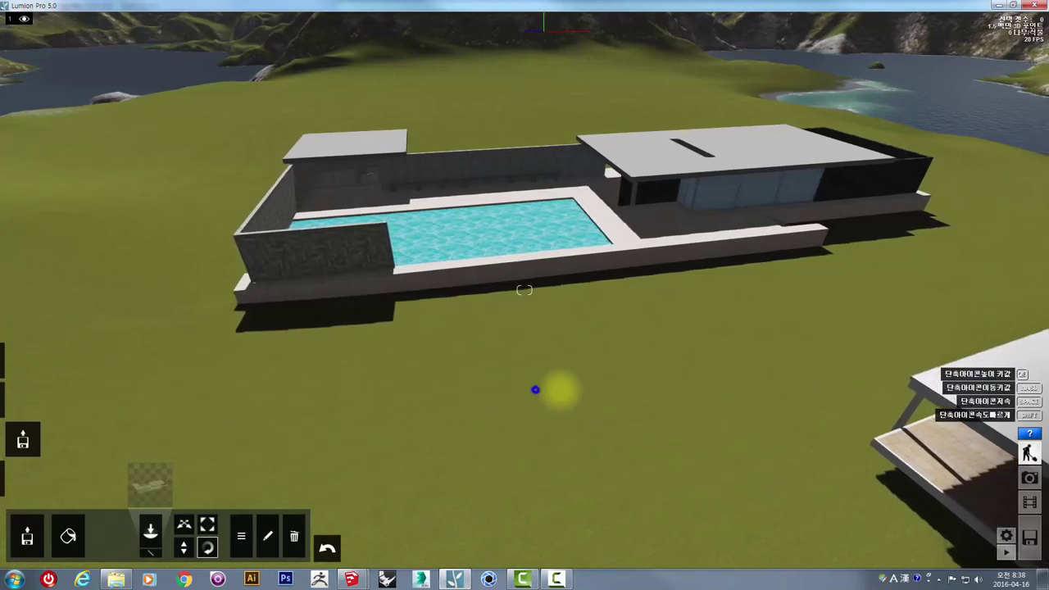
right_drag(544, 392, 256, 270)
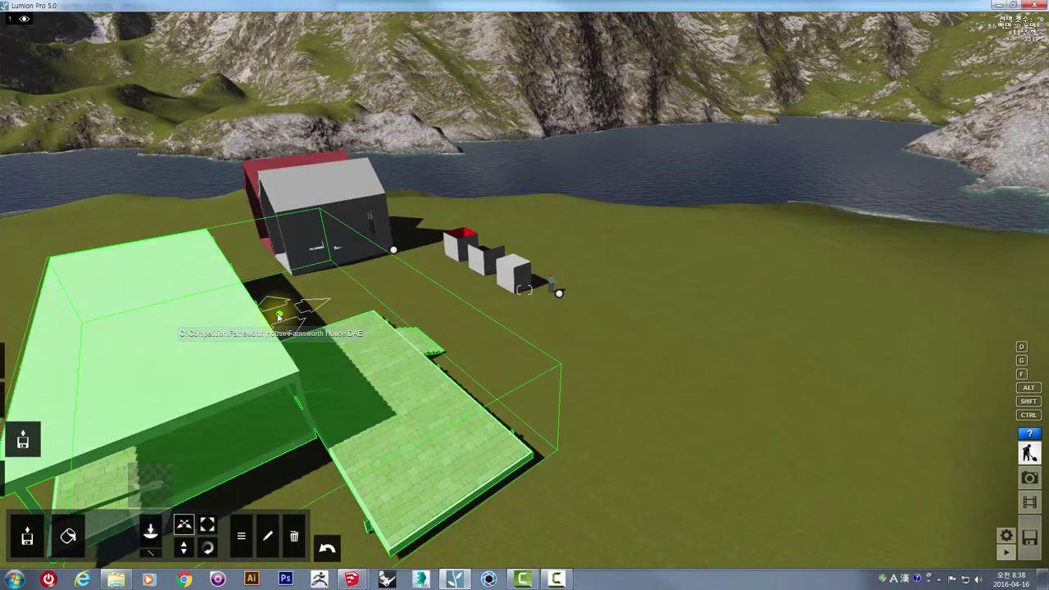
right_drag(534, 363, 539, 459)
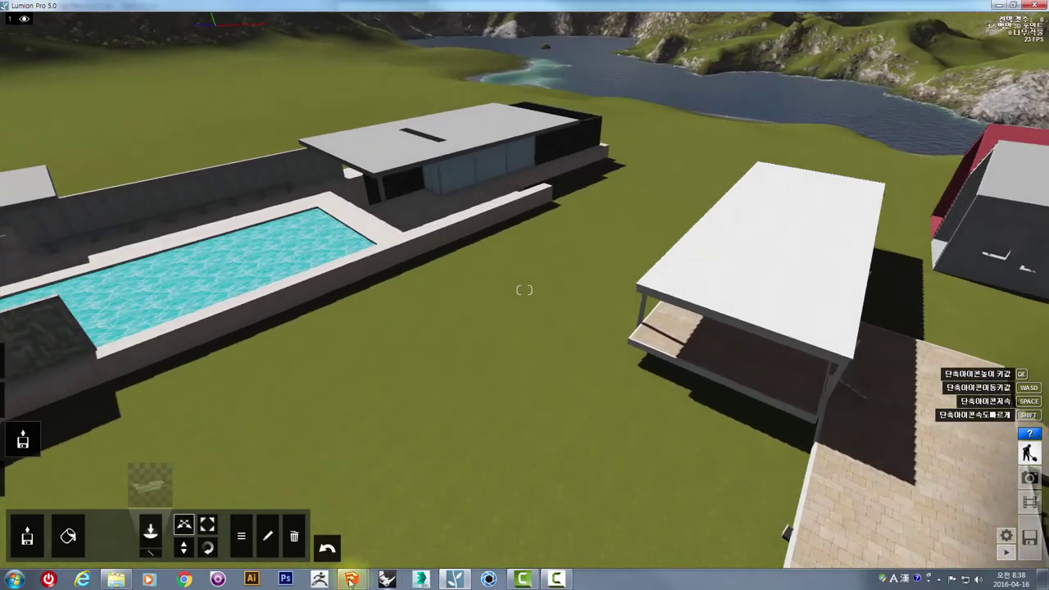
mouse_move(351, 579)
click(306, 531)
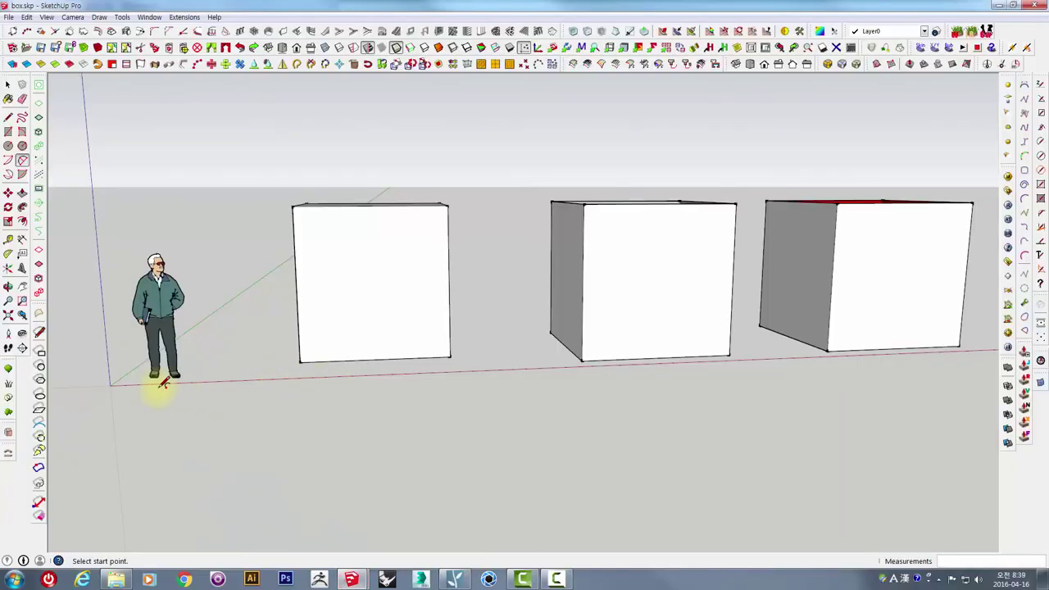
middle_drag(324, 338, 462, 437)
scroll(459, 443, down, 3)
scroll(266, 328, down, 2)
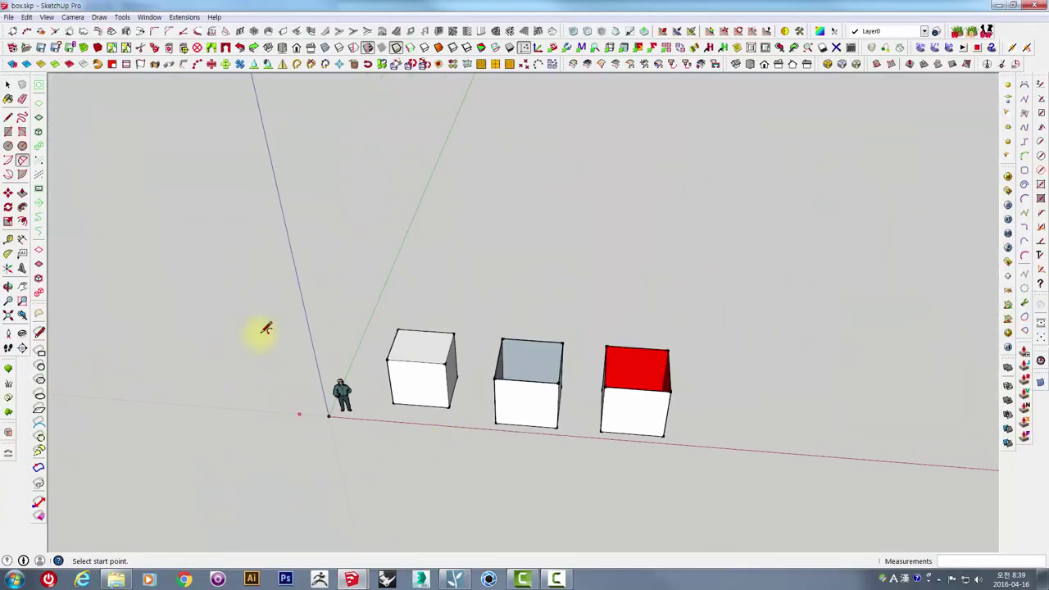
mouse_move(453, 580)
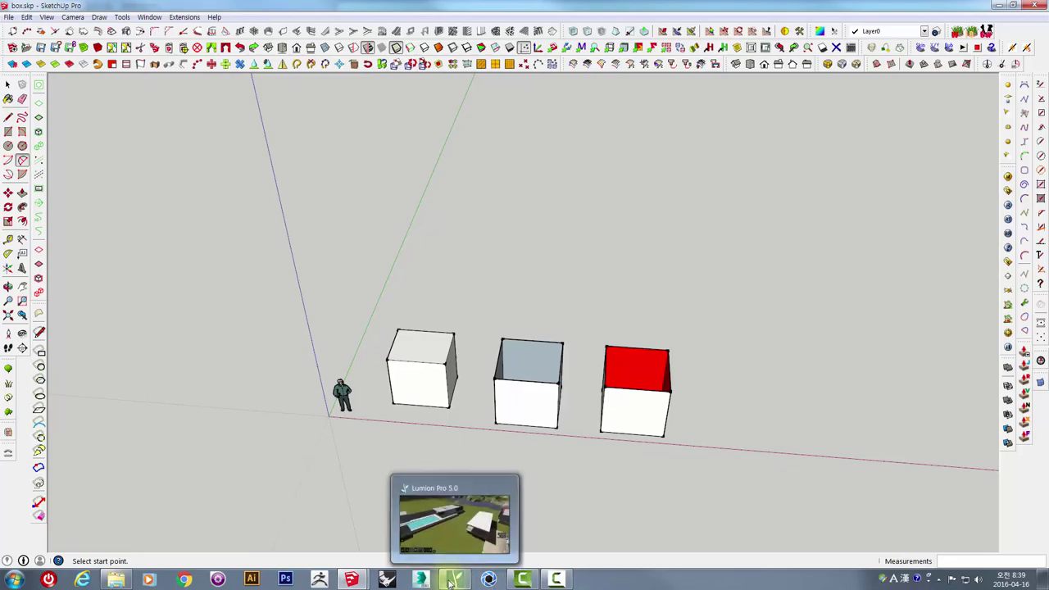
click(449, 516)
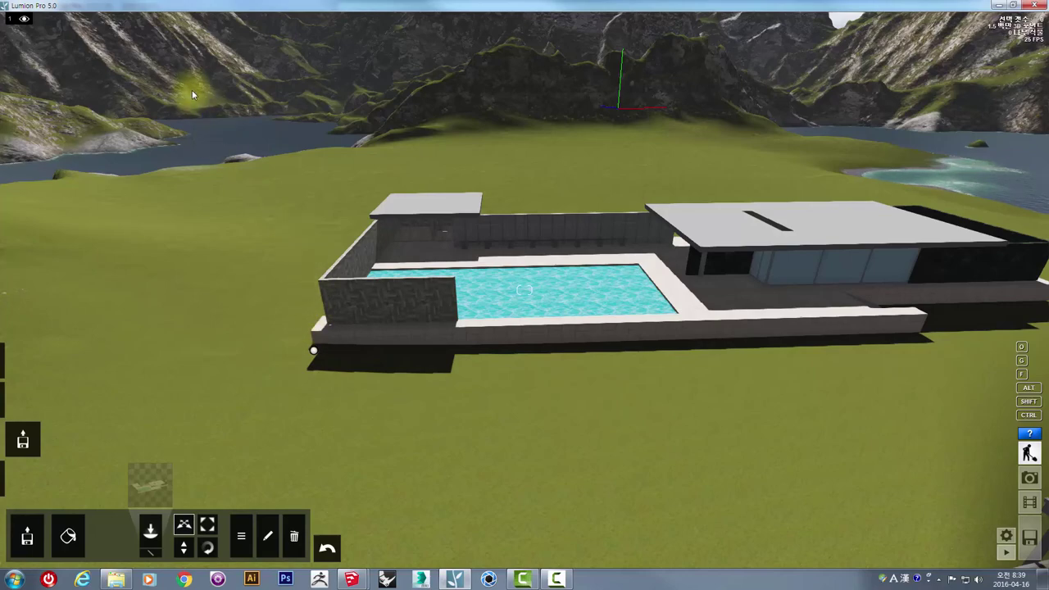
Move the camera in and tilt it so the pavilion is centred against the mountains and lake
key(w)
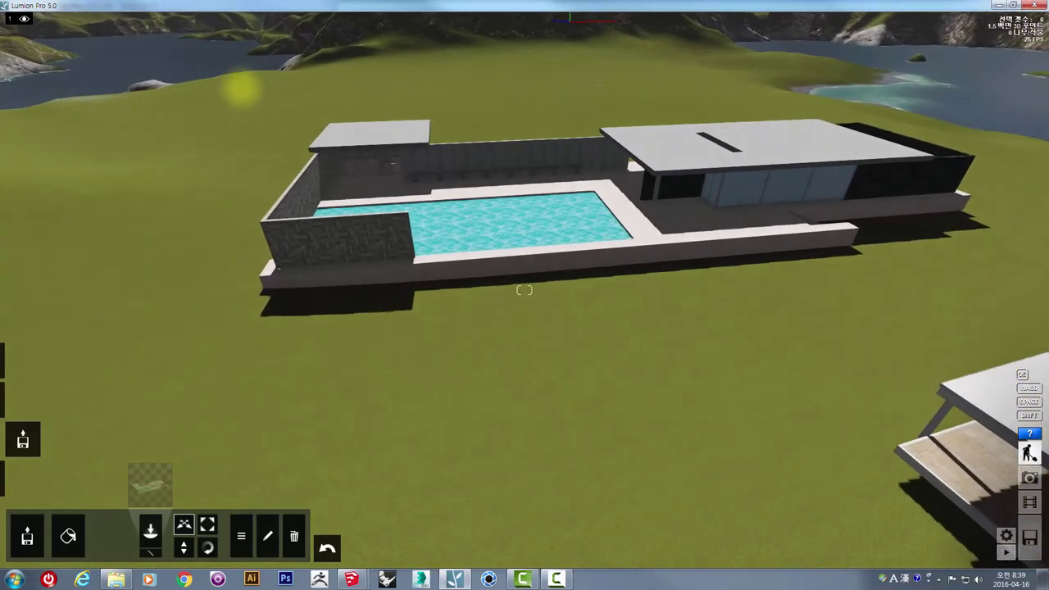
right_drag(387, 170, 219, 254)
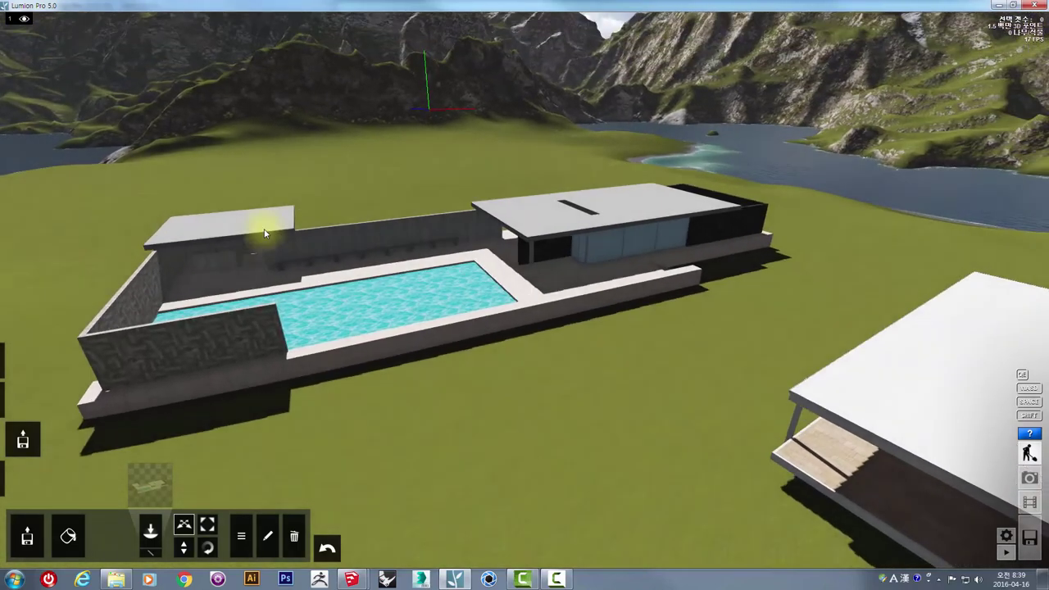
key(a)
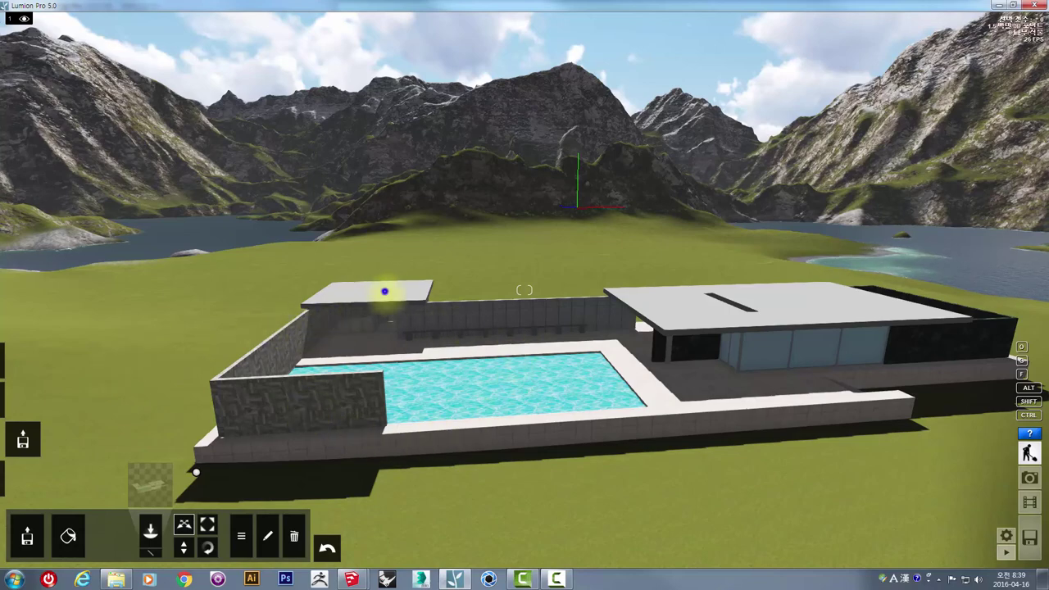
right_drag(384, 291, 191, 308)
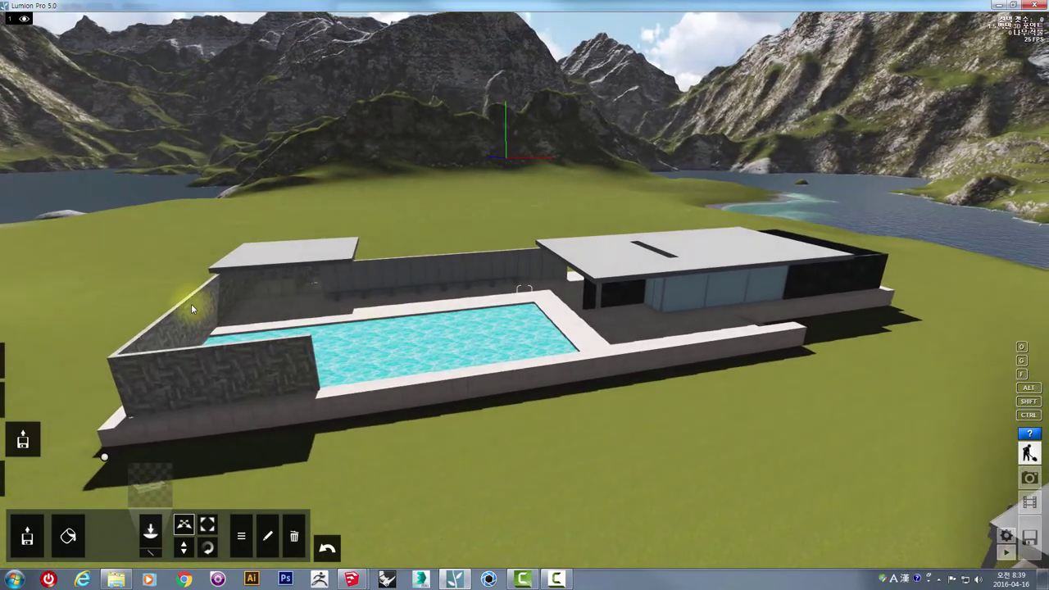